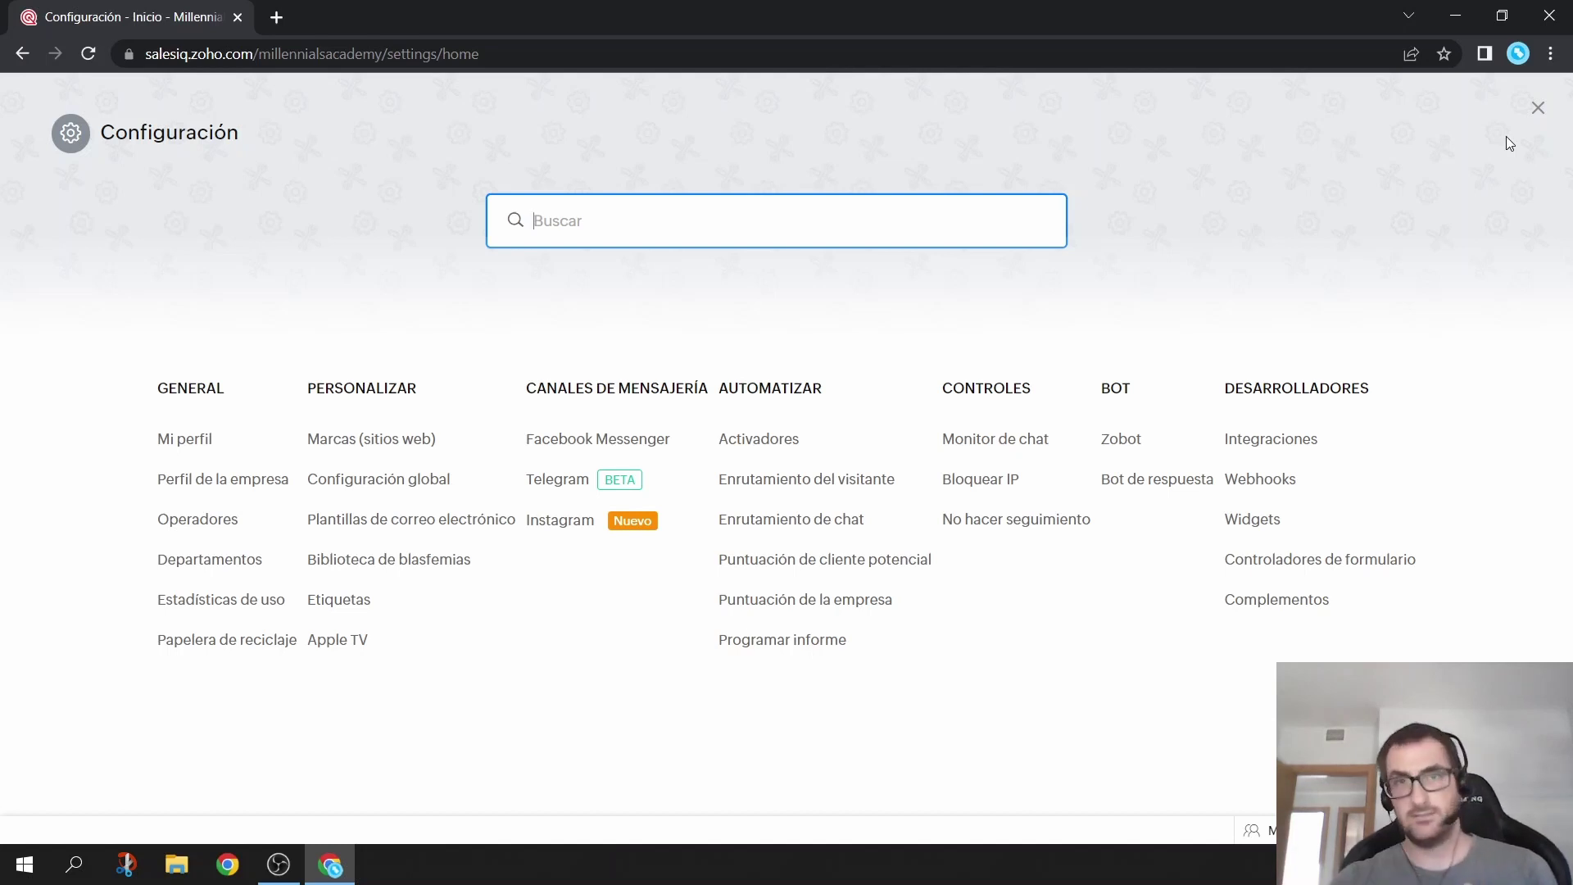
# Reopen the settings from the live view and open the cadenade brand under Marcas (sitios web).
pyautogui.click(1538, 112)
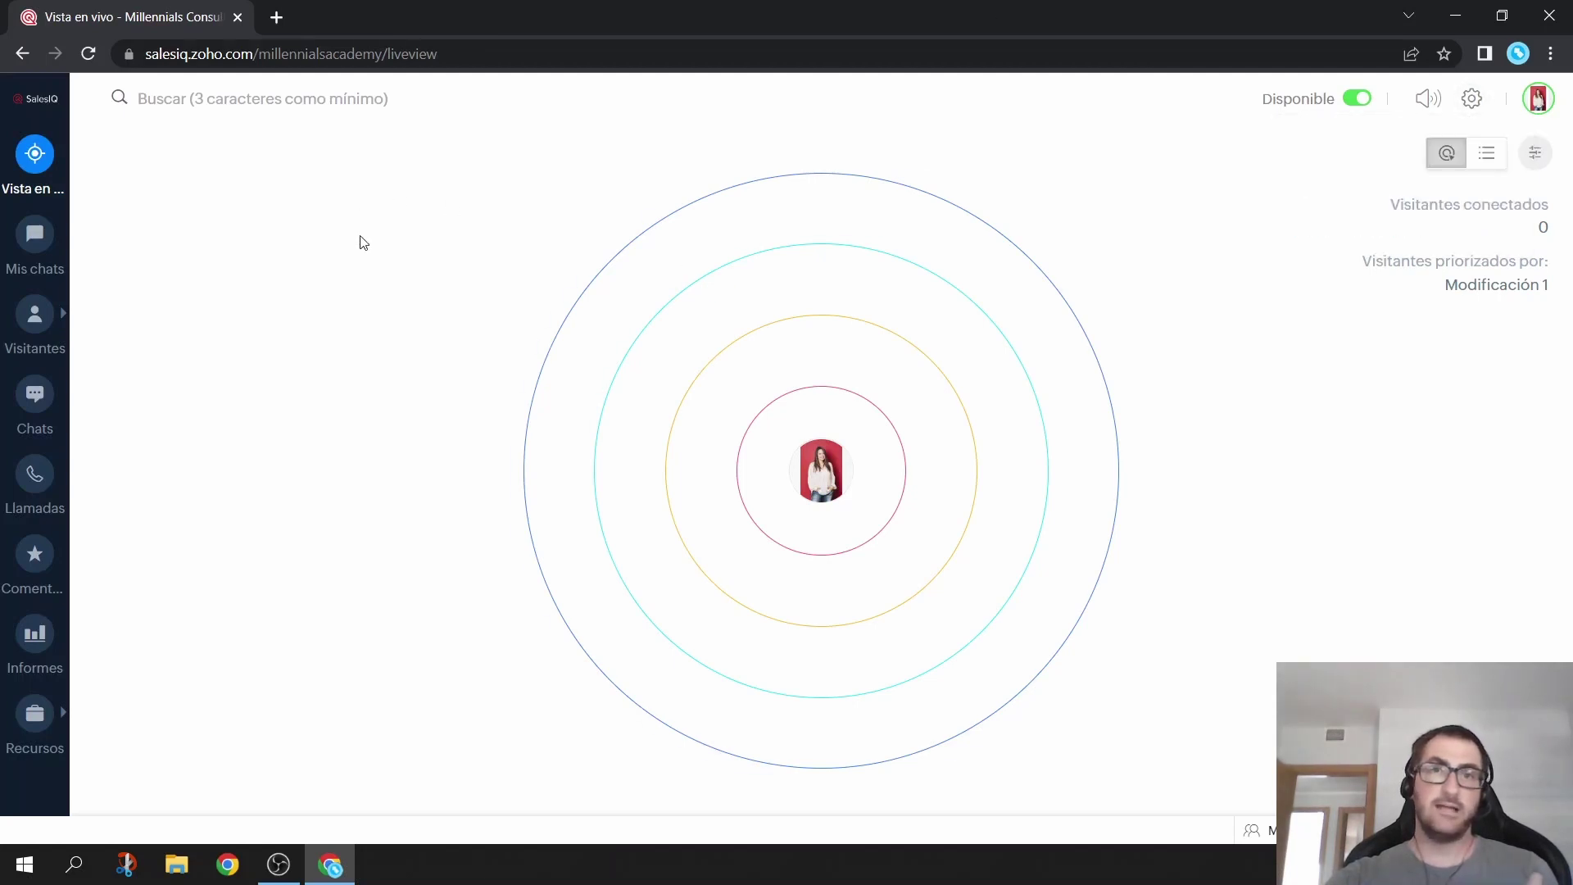
pyautogui.click(1472, 99)
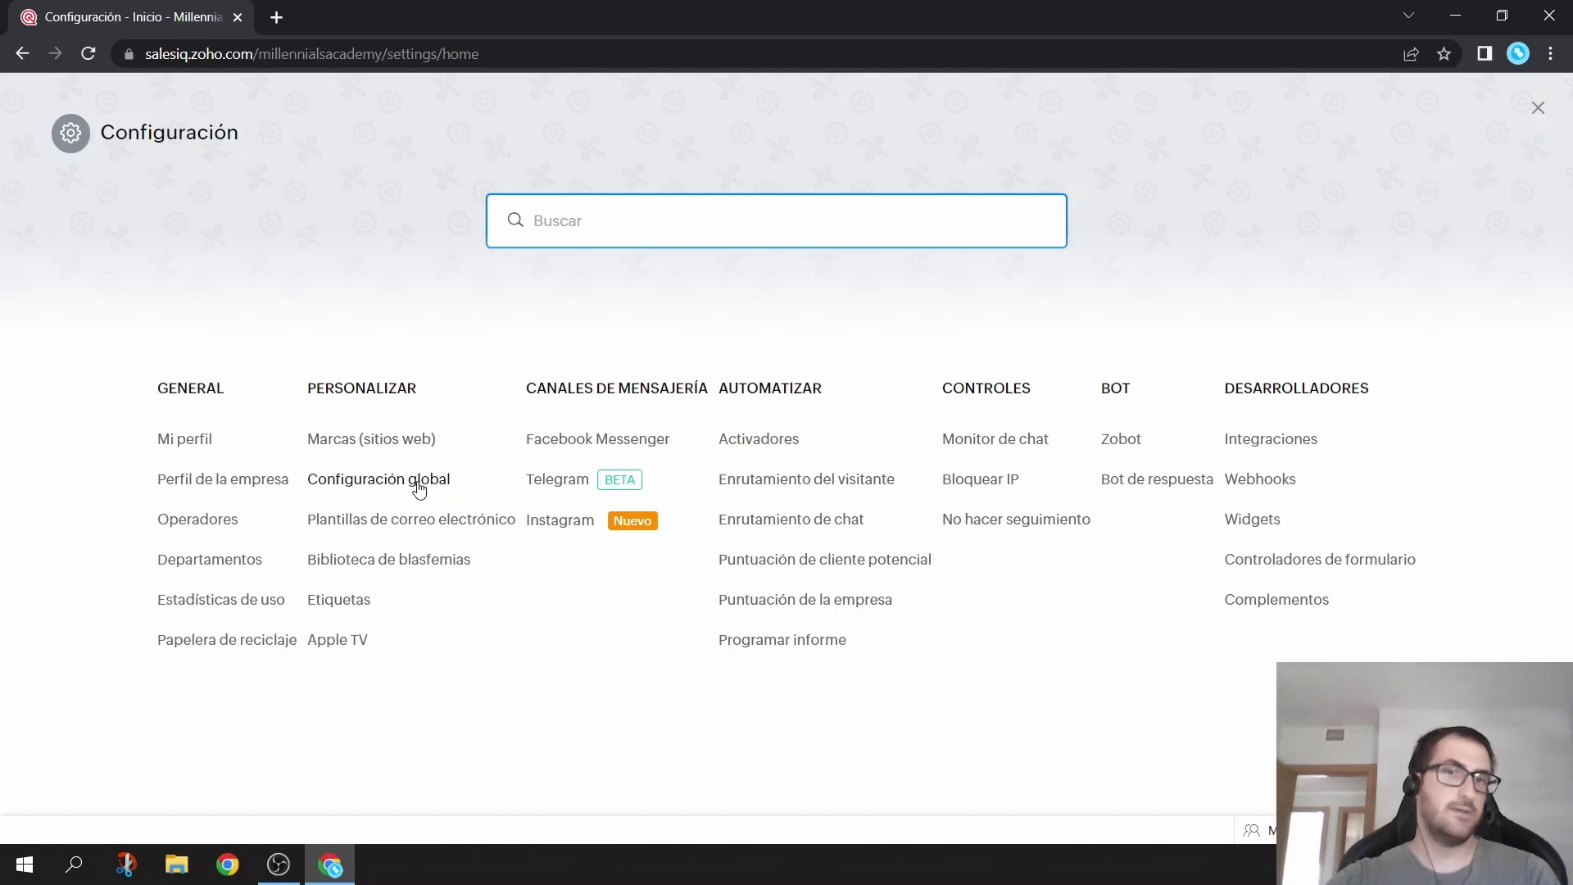
pyautogui.click(404, 442)
pyautogui.click(530, 331)
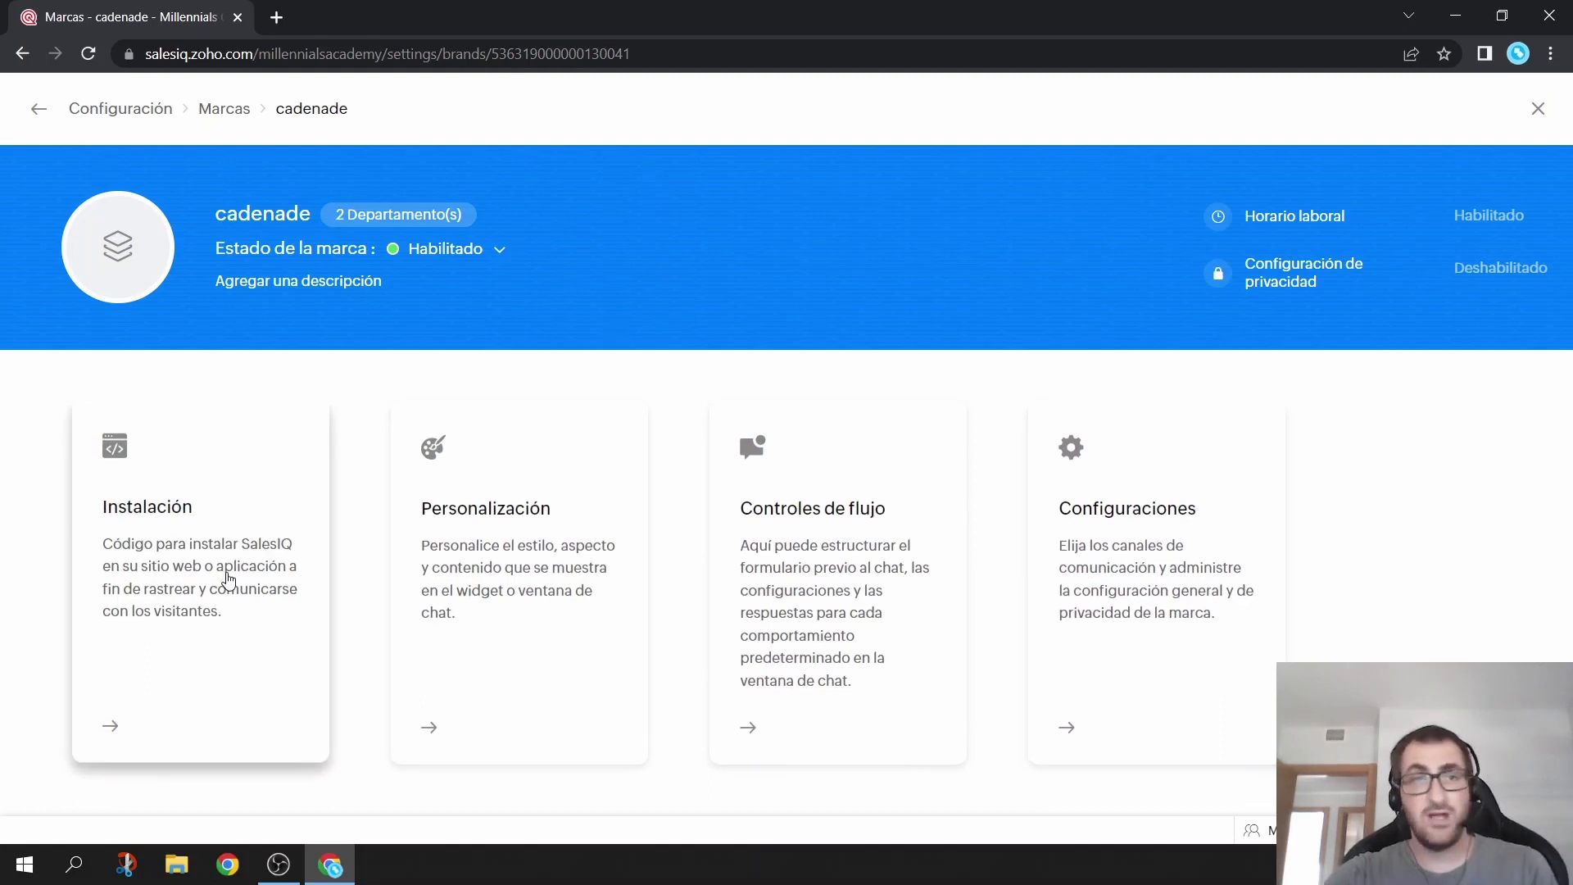
# View the website installation code of the cadenade brand and return to the brand overview.
pyautogui.click(228, 579)
pyautogui.click(217, 456)
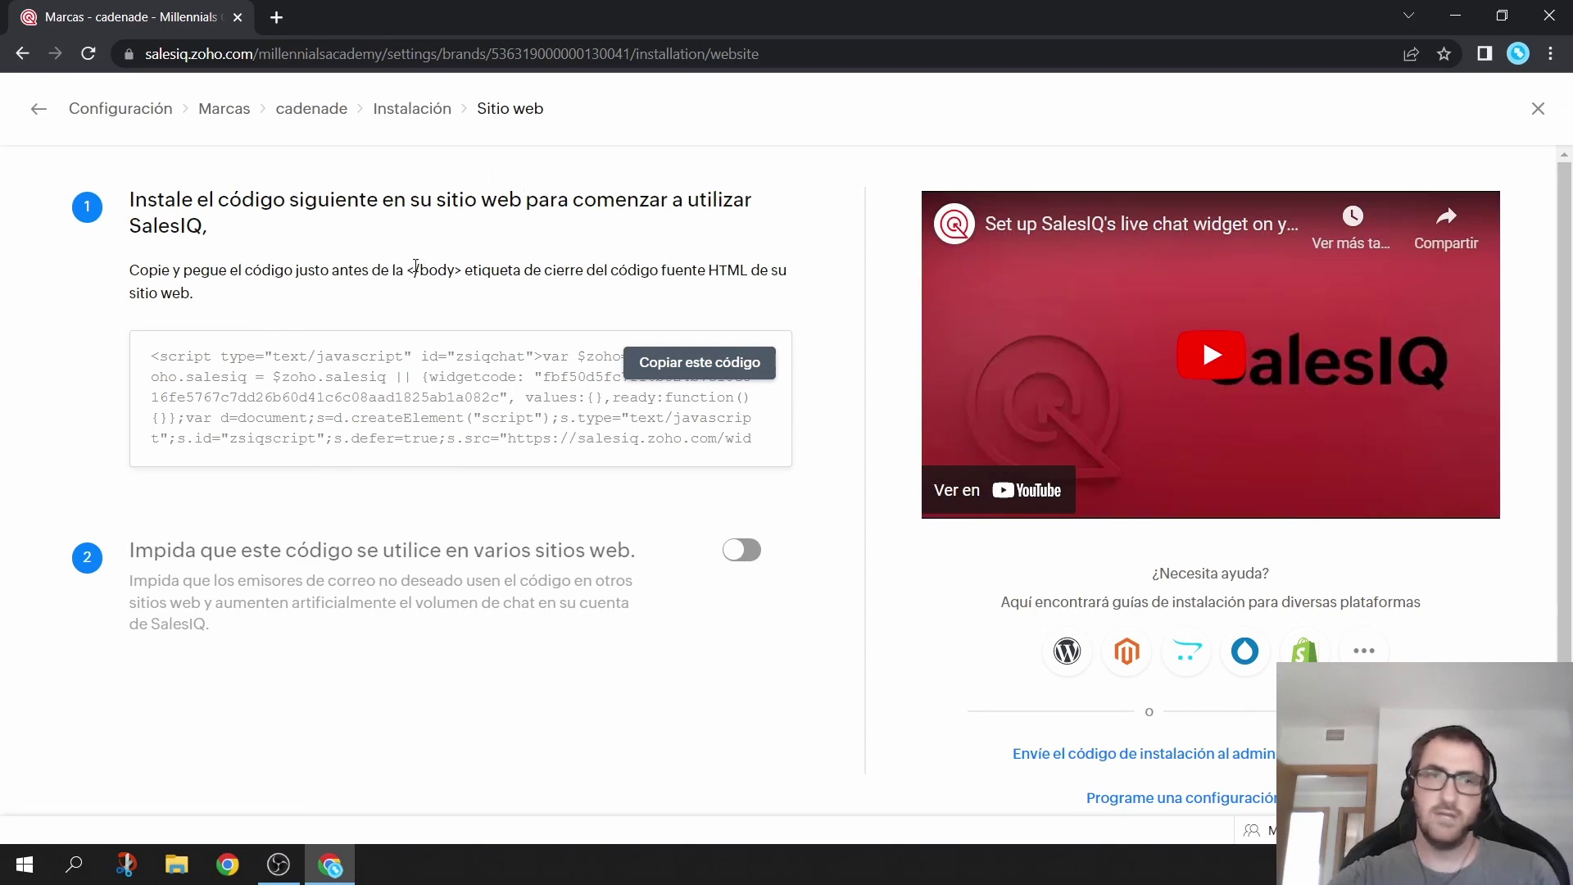
pyautogui.click(323, 105)
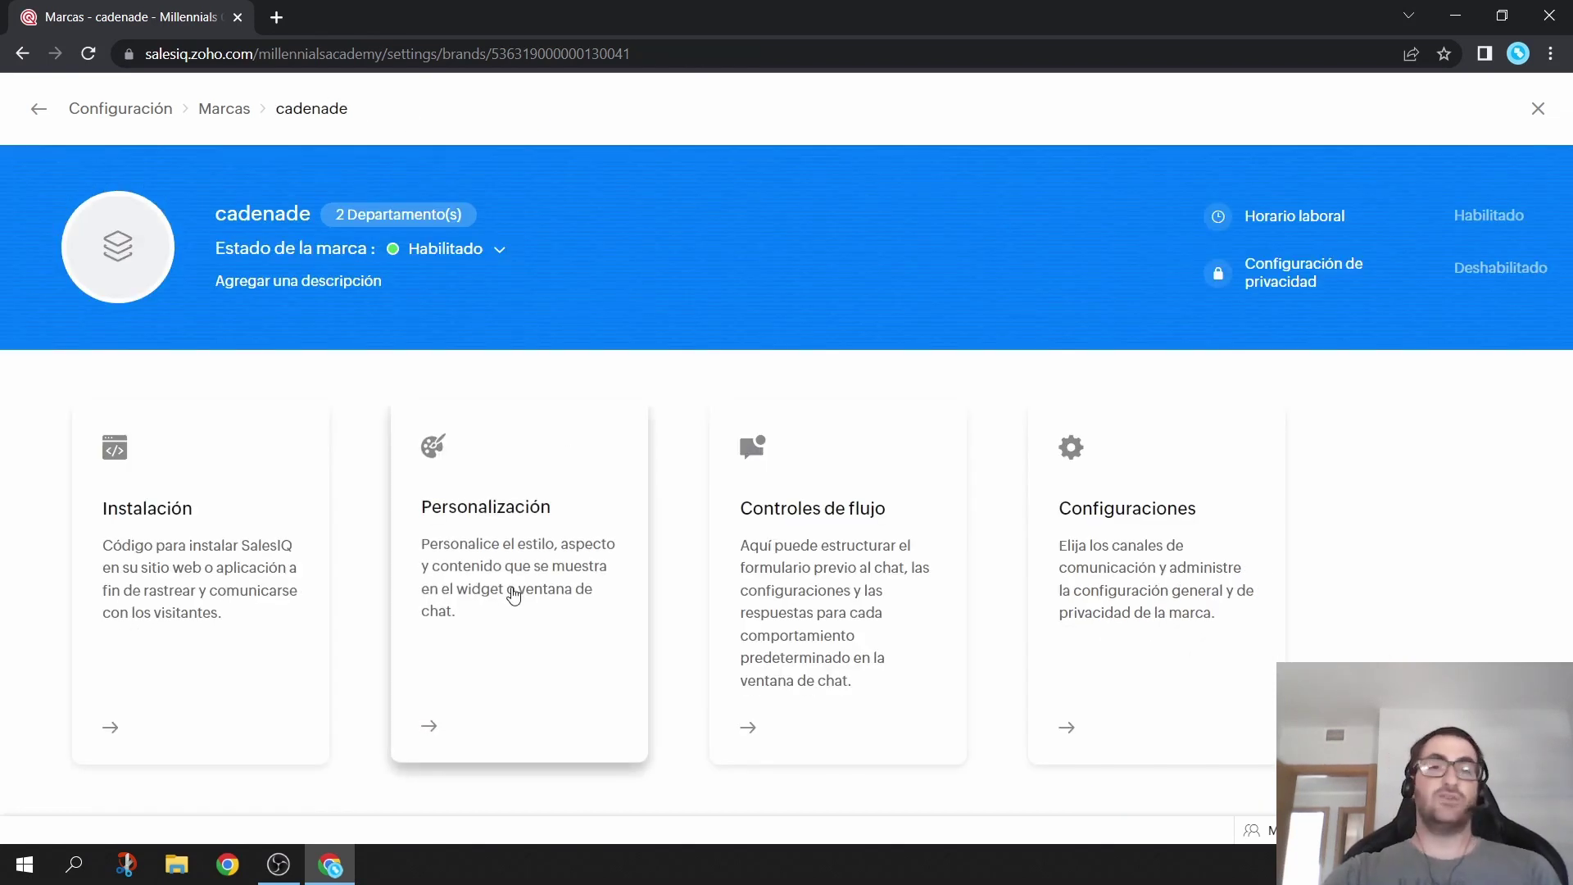
# Open the brand's personalization, preview the Botón widget type and return to the Flotante type.
pyautogui.click(514, 596)
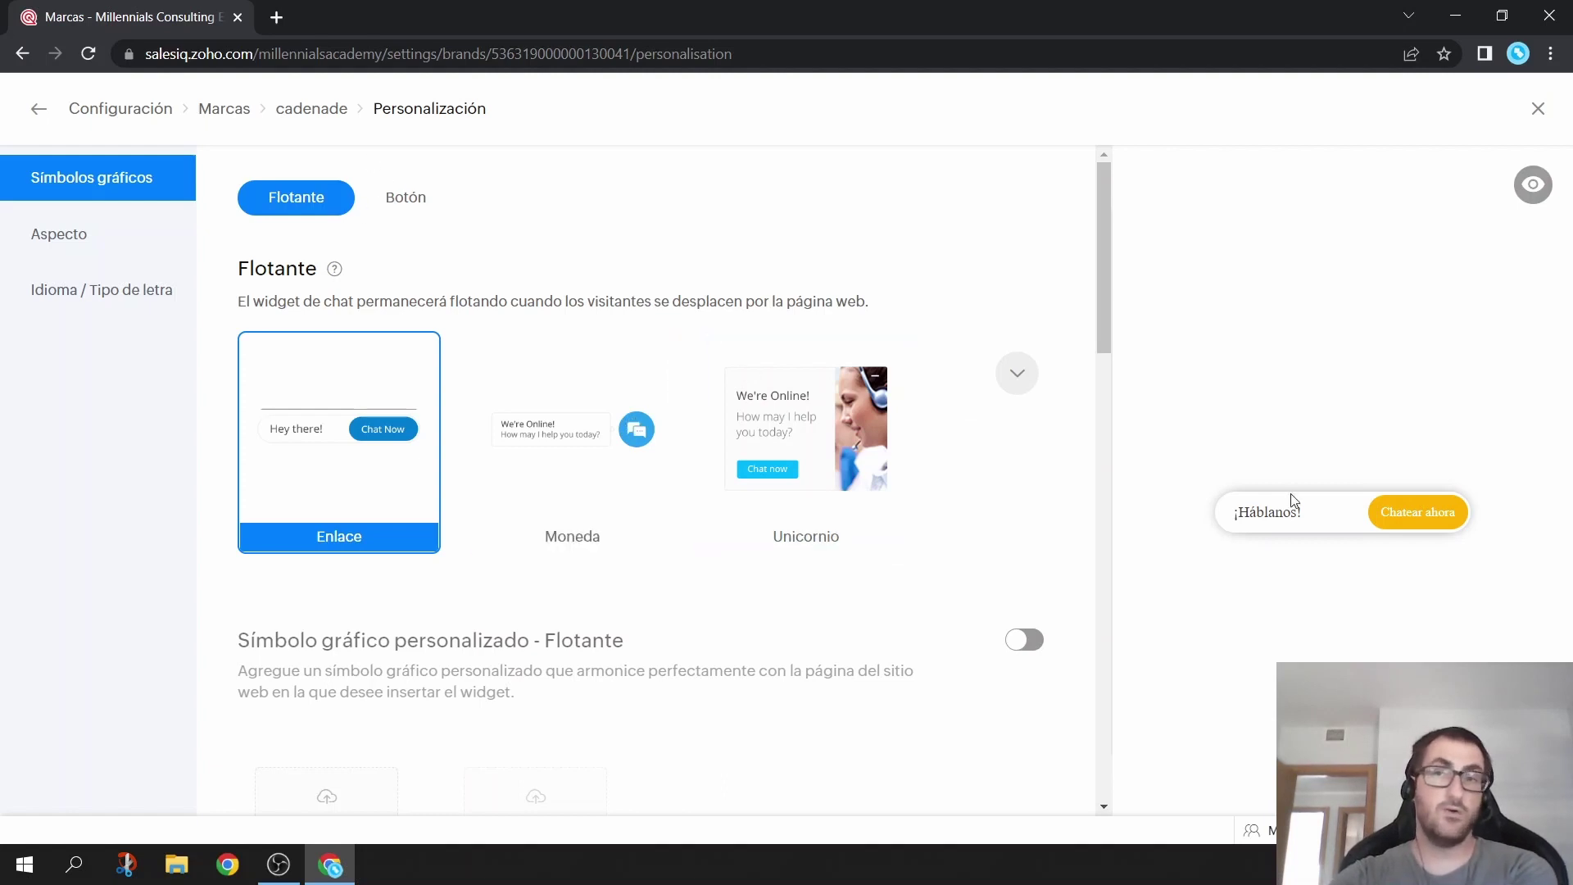
pyautogui.click(402, 206)
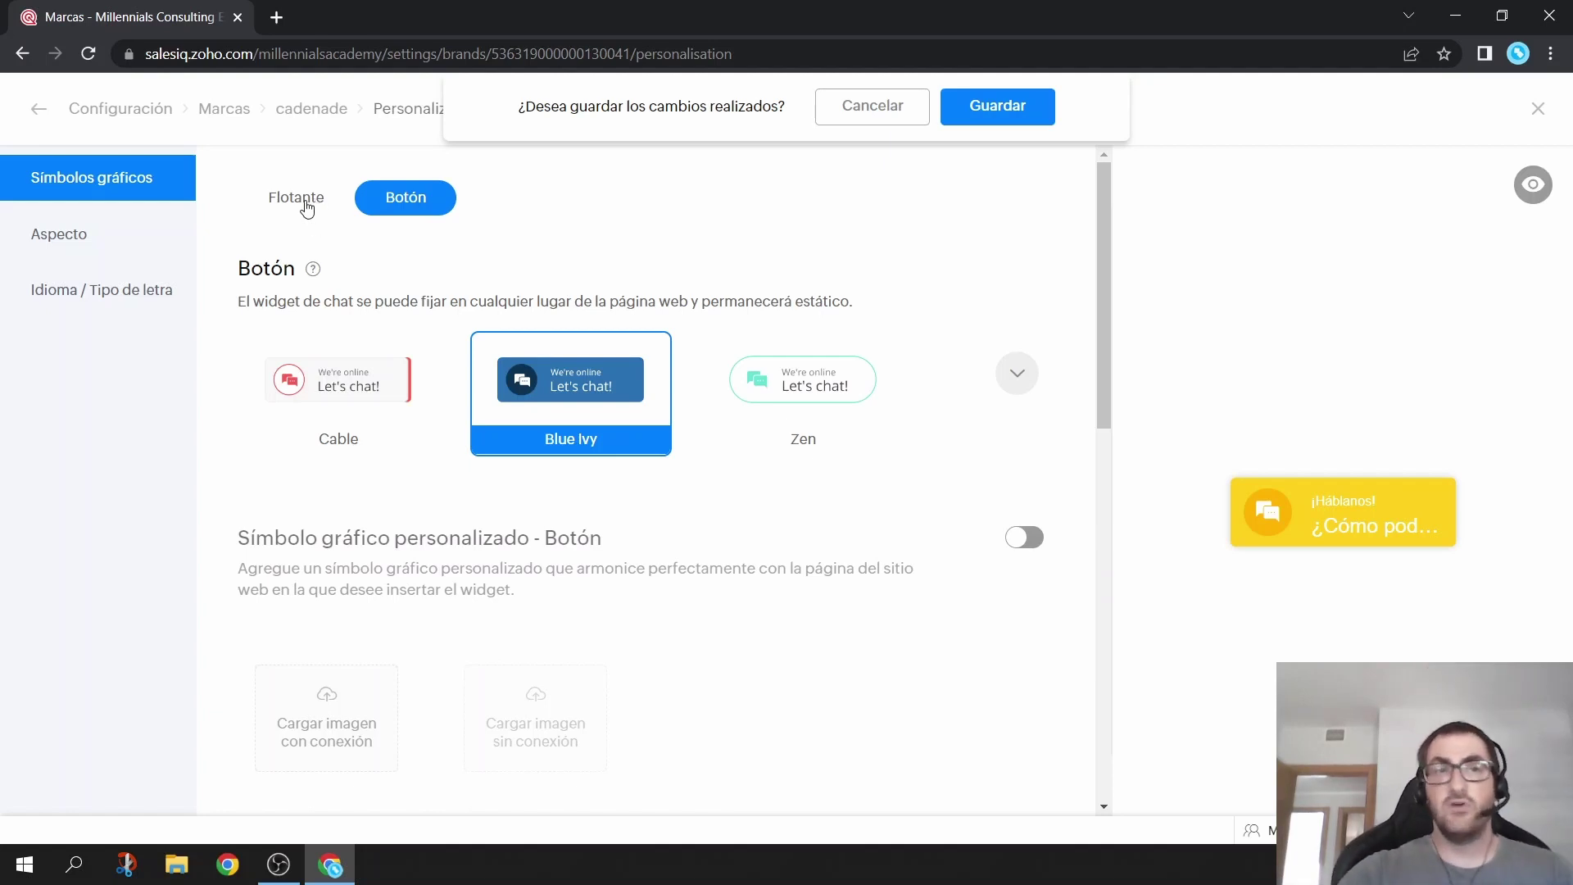
pyautogui.click(307, 205)
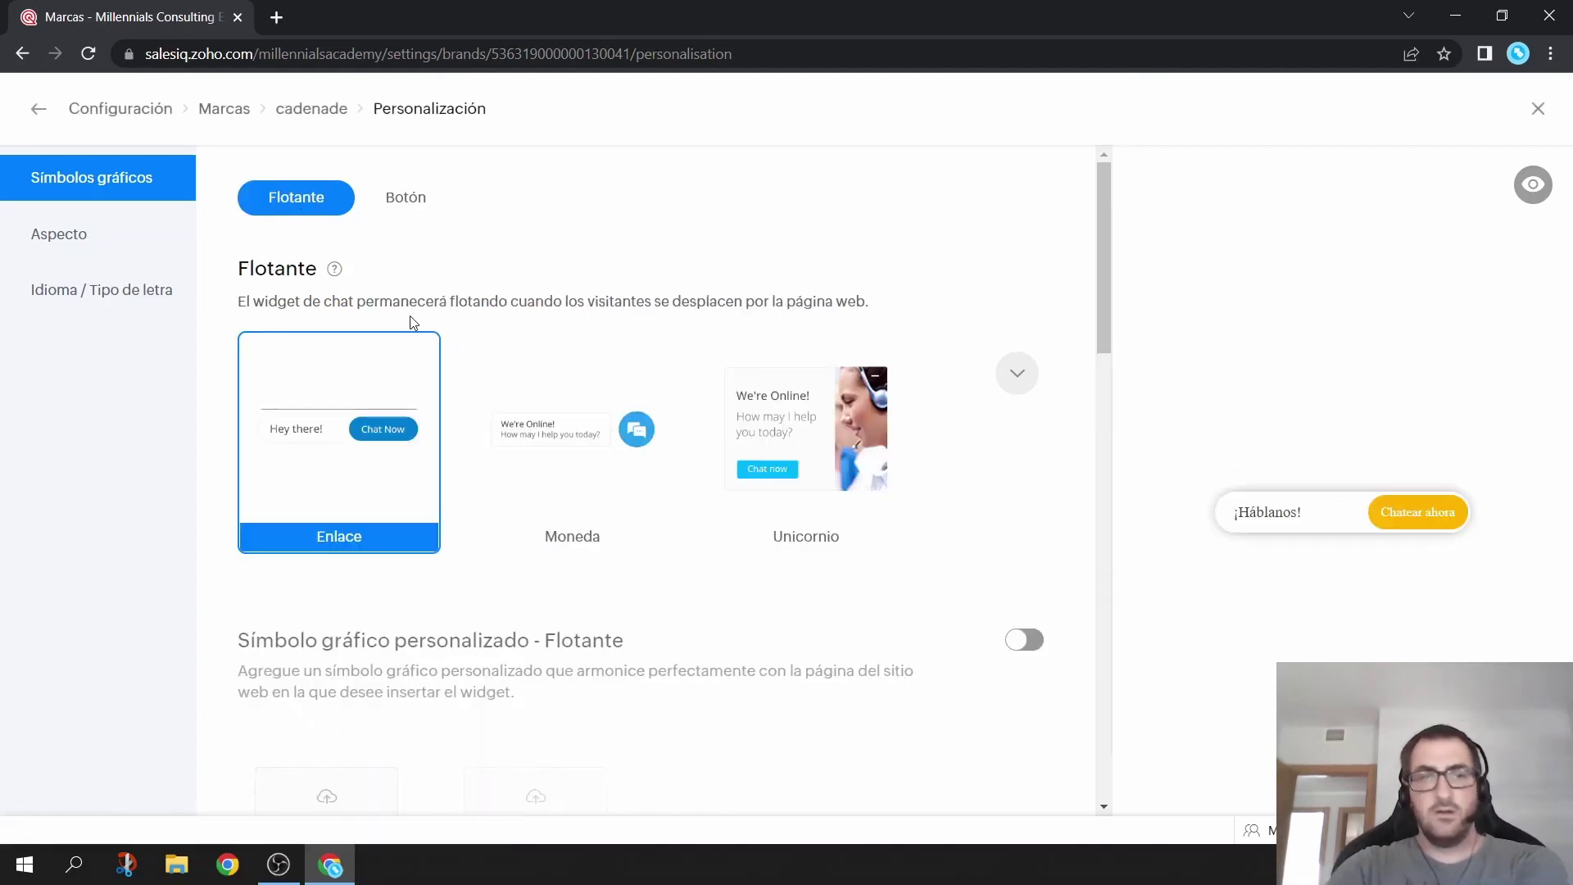
# Examine the floating widget's online and offline messages and how they appear in the preview.
pyautogui.scroll(-3, 411, 322)
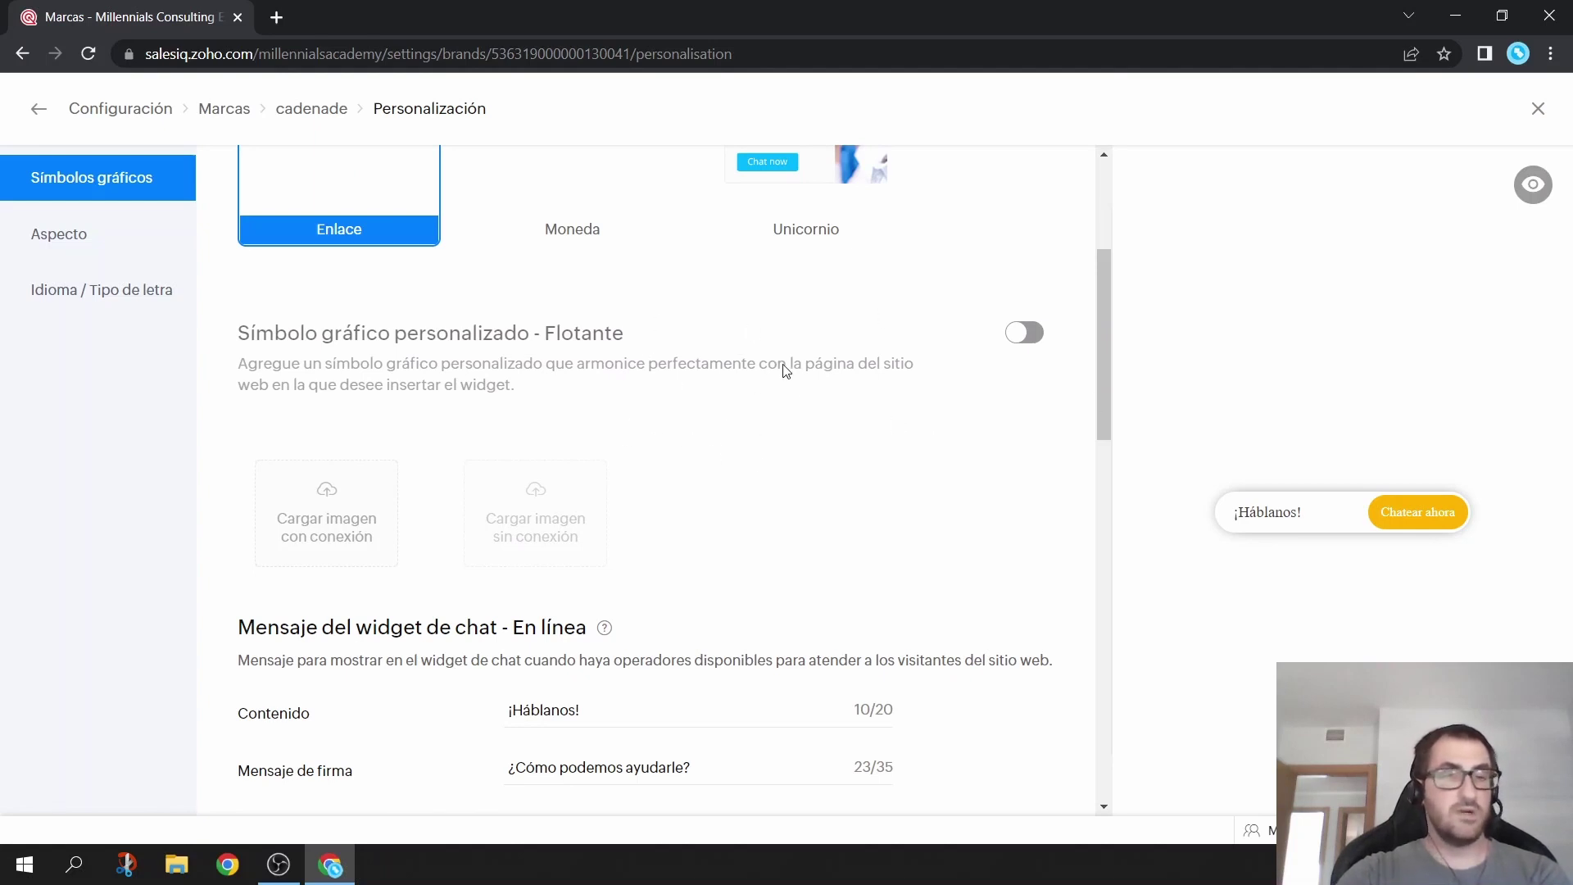
pyautogui.scroll(-3, 781, 366)
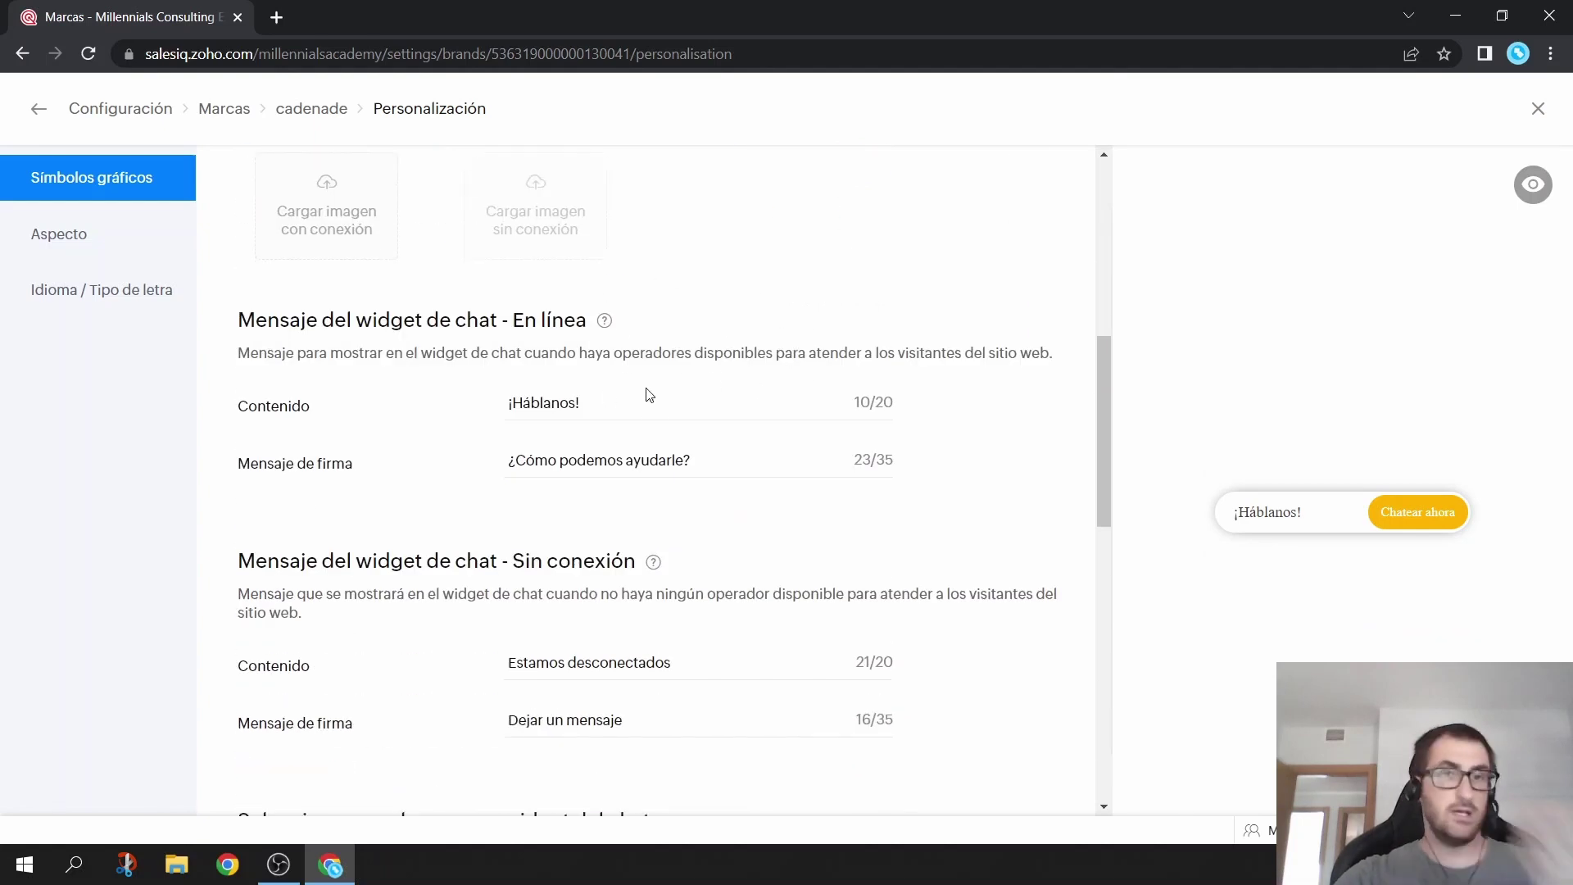
pyautogui.moveTo(664, 409); pyautogui.dragTo(449, 428)
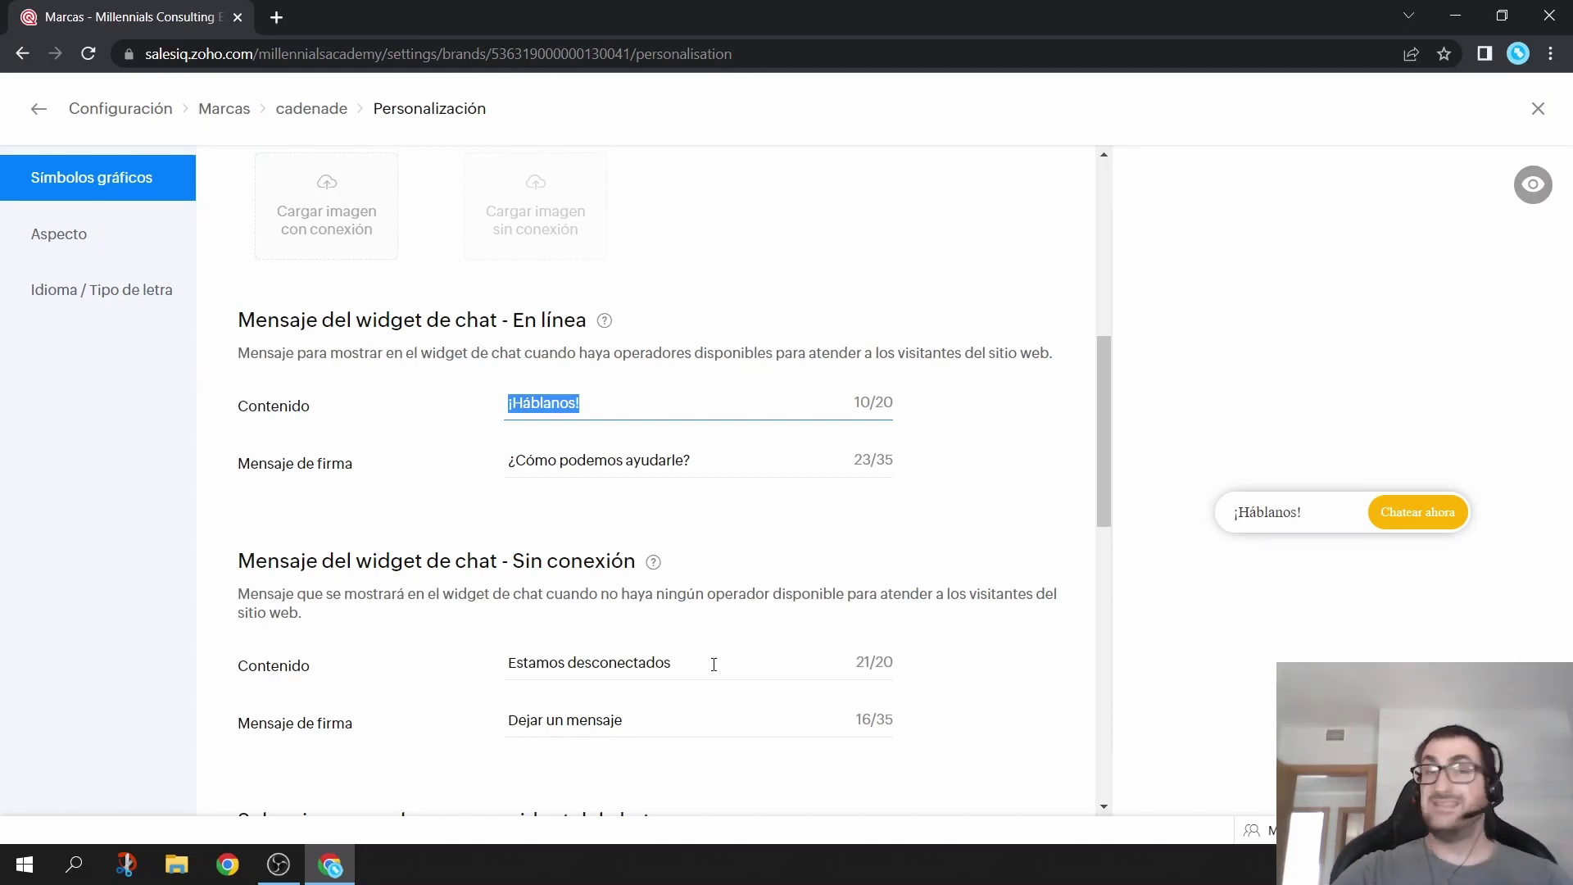
pyautogui.moveTo(714, 665); pyautogui.dragTo(564, 664)
pyautogui.moveTo(637, 721); pyautogui.dragTo(518, 721)
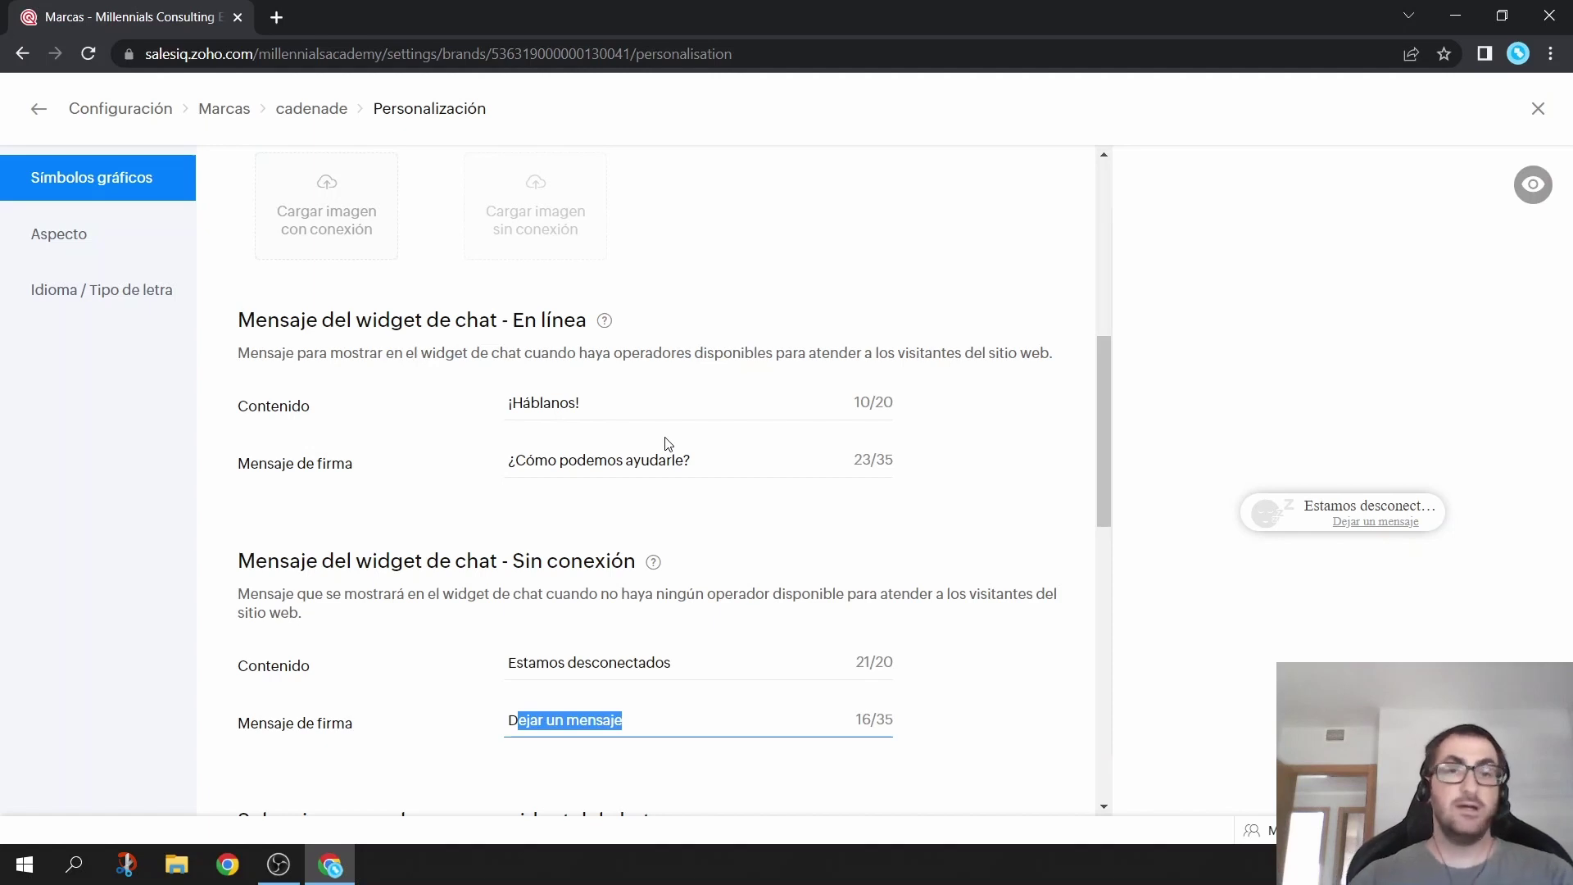
pyautogui.moveTo(744, 664); pyautogui.dragTo(467, 702)
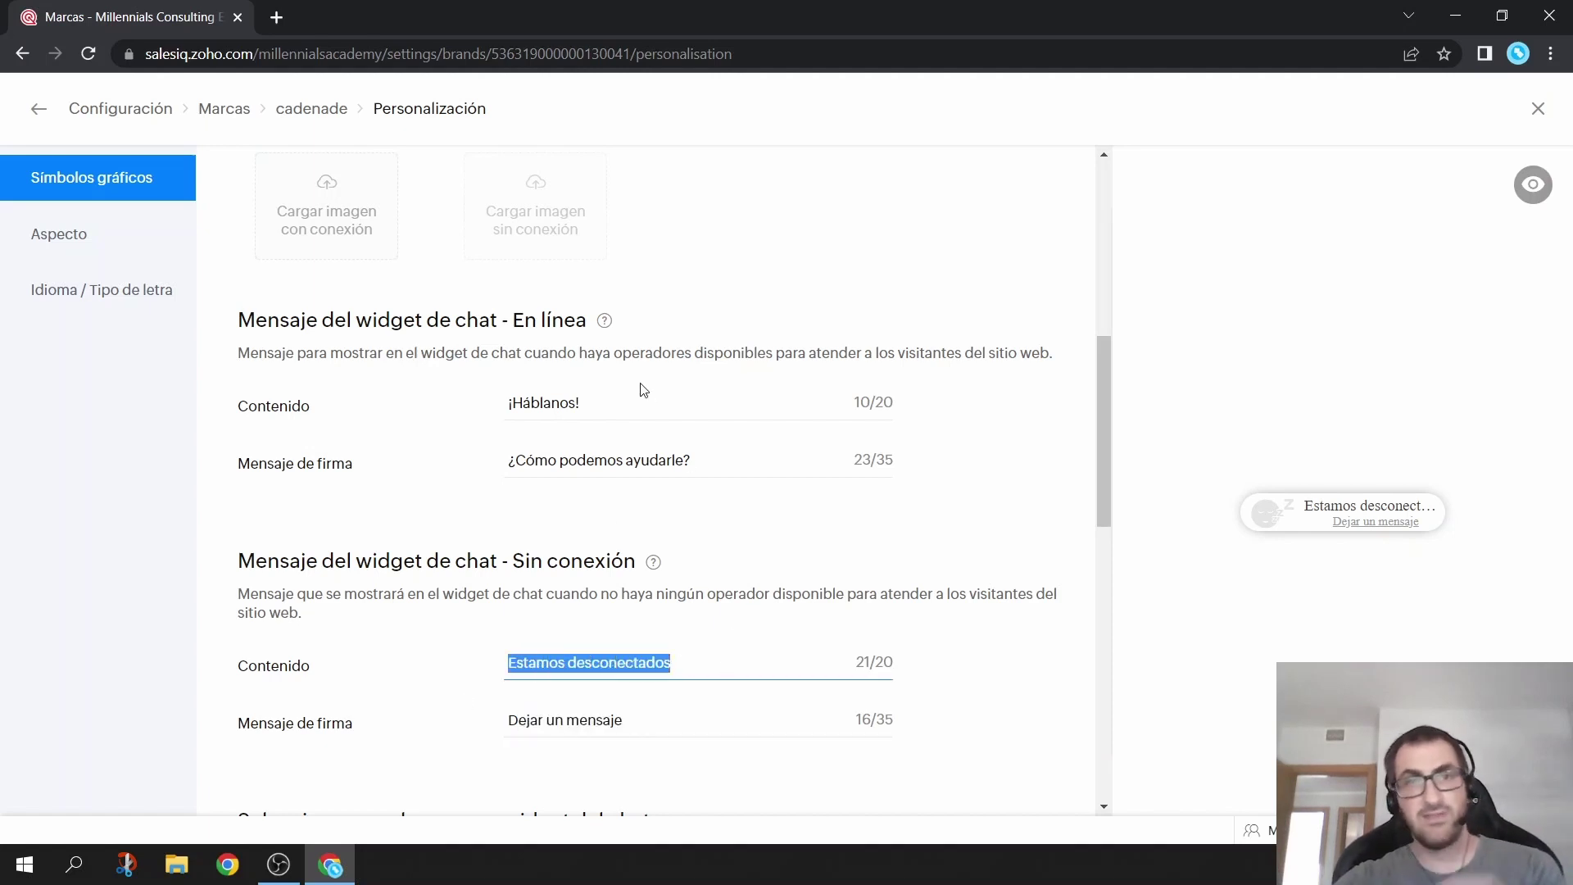
pyautogui.moveTo(647, 400); pyautogui.dragTo(501, 415)
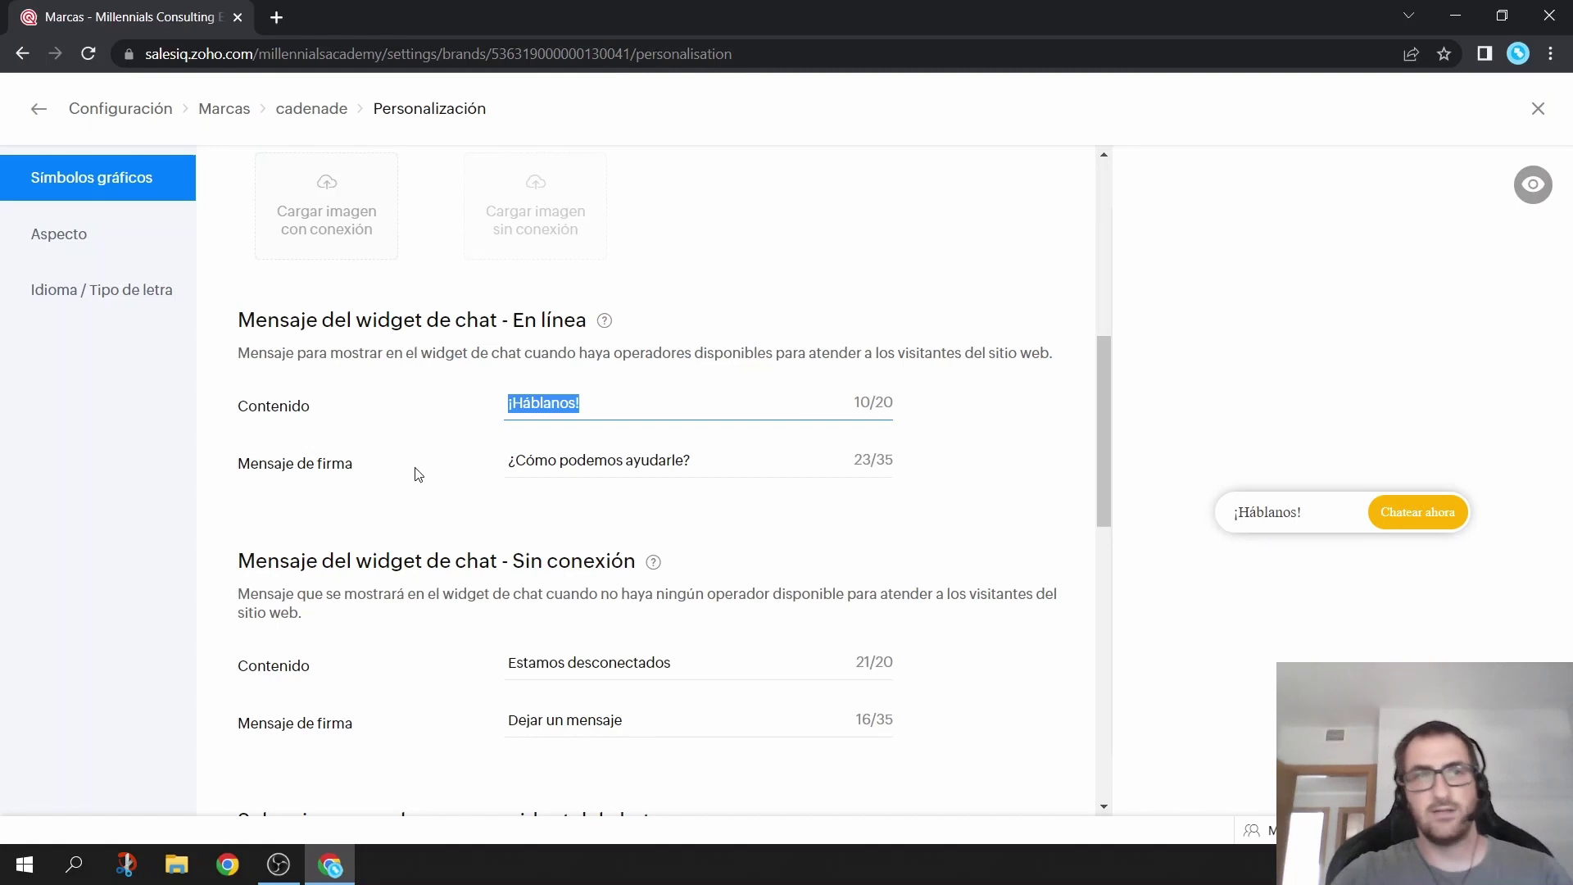
# Try turning off the option that hides the chat widget while offline, and discard the change.
pyautogui.scroll(-7, 465, 328)
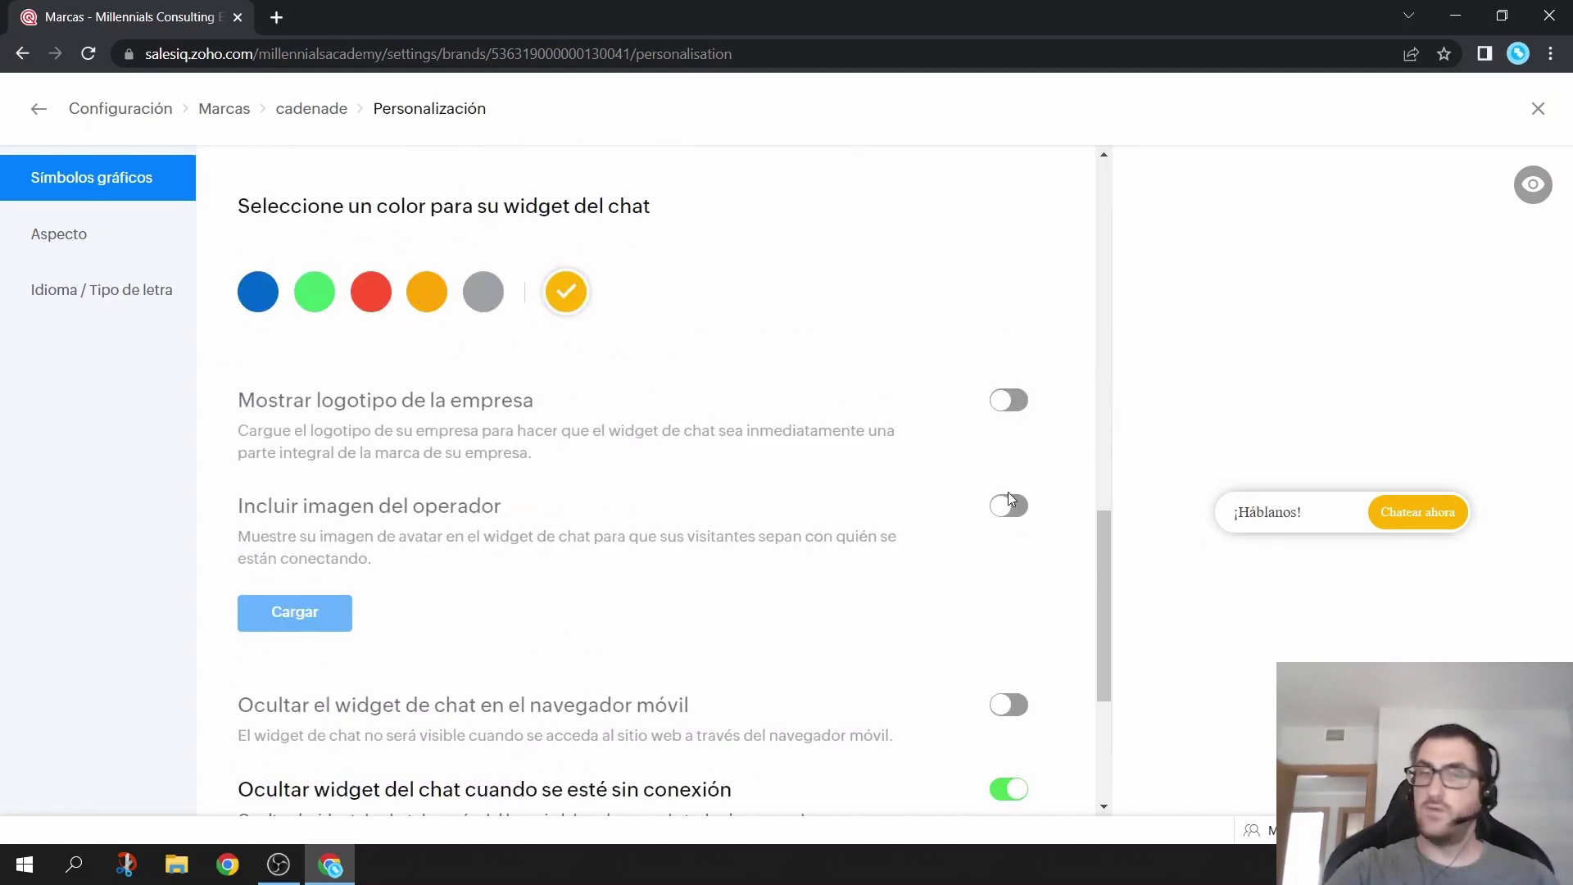
pyautogui.scroll(-3, 1011, 495)
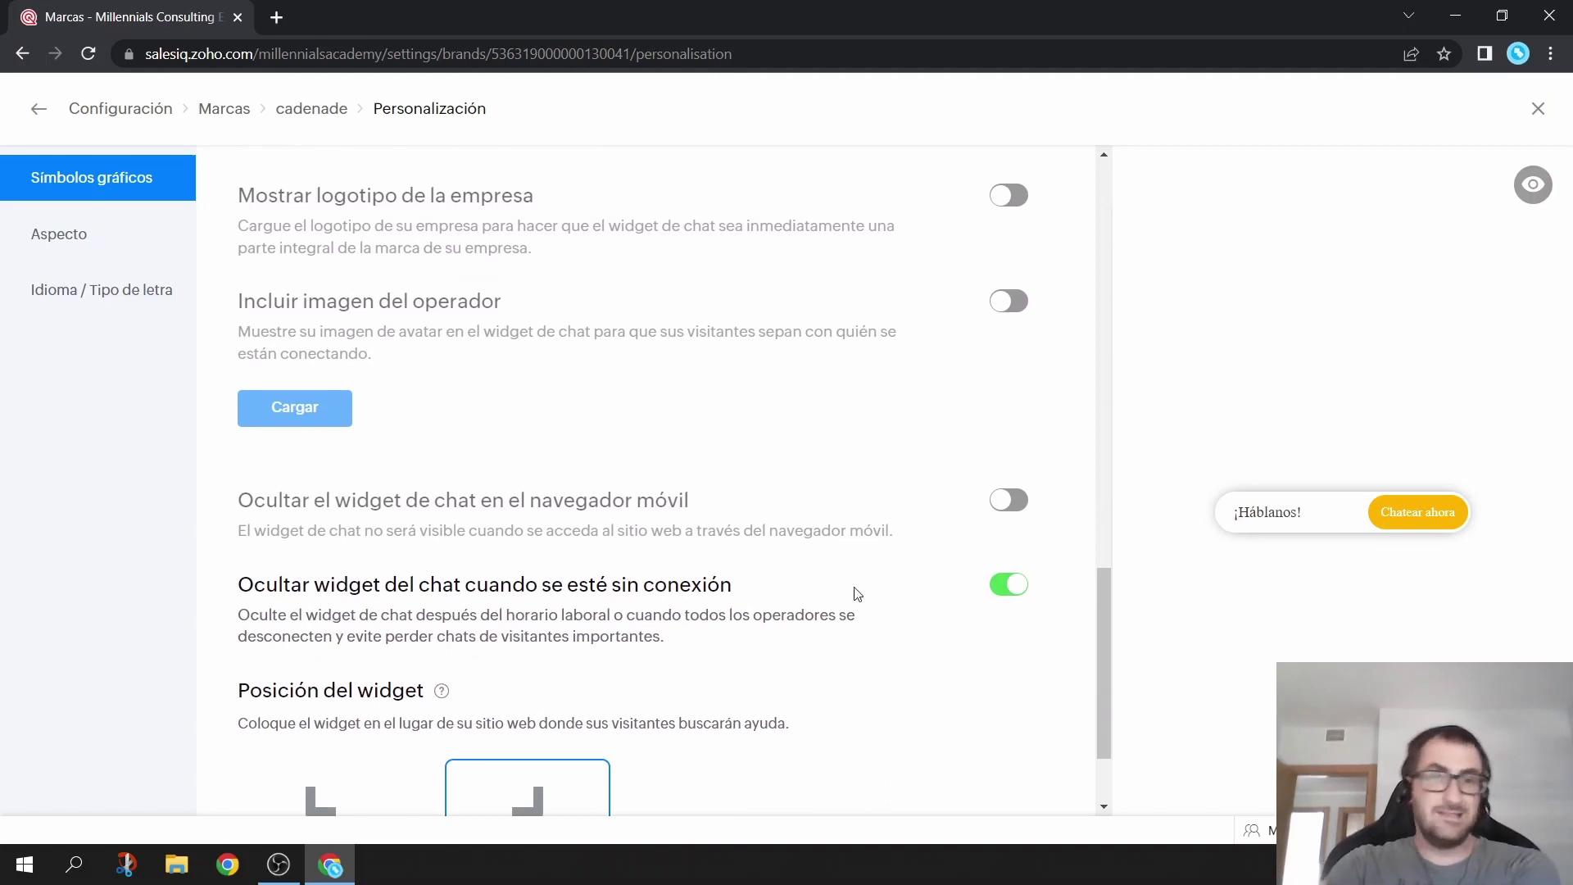
pyautogui.click(1007, 584)
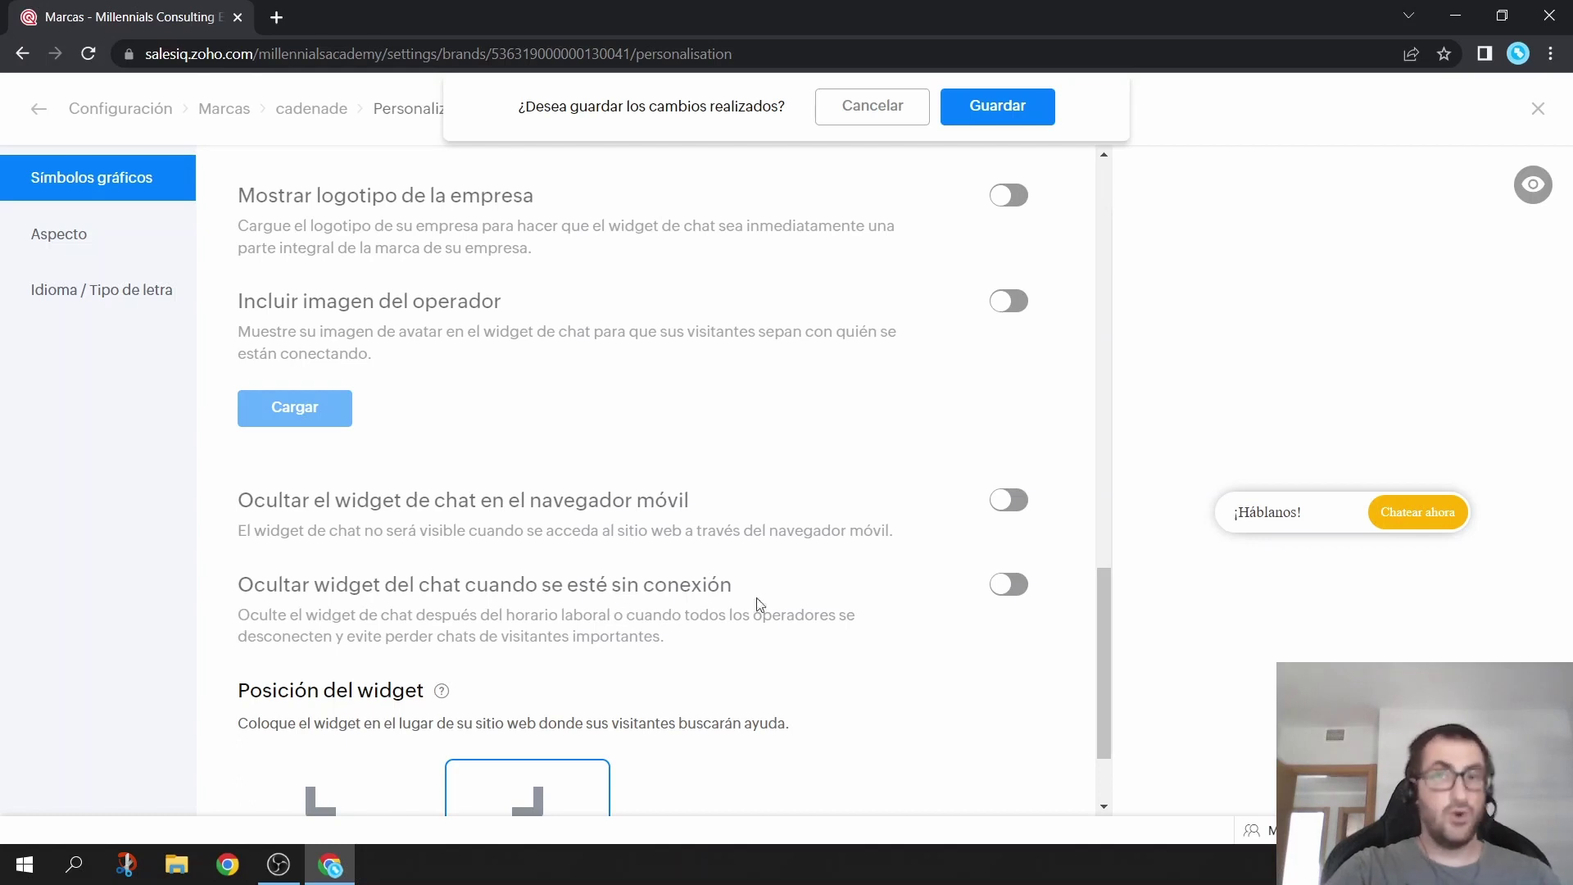
pyautogui.scroll(-2, 387, 662)
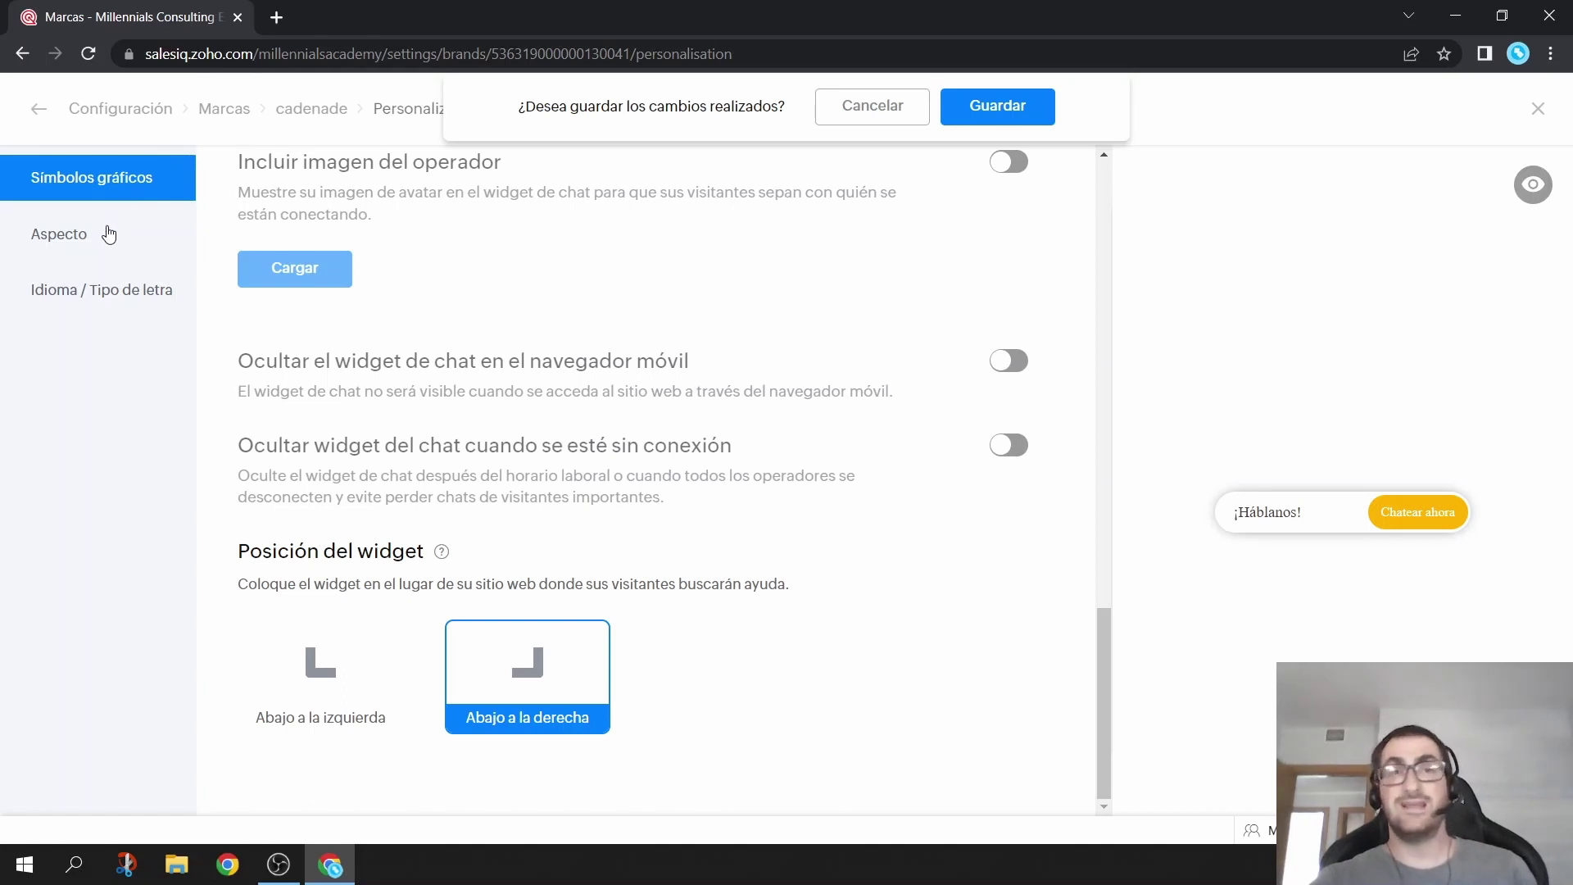
pyautogui.click(844, 103)
# Open the chat window's appearance settings and review all the visual themes and the color choices.
pyautogui.click(135, 252)
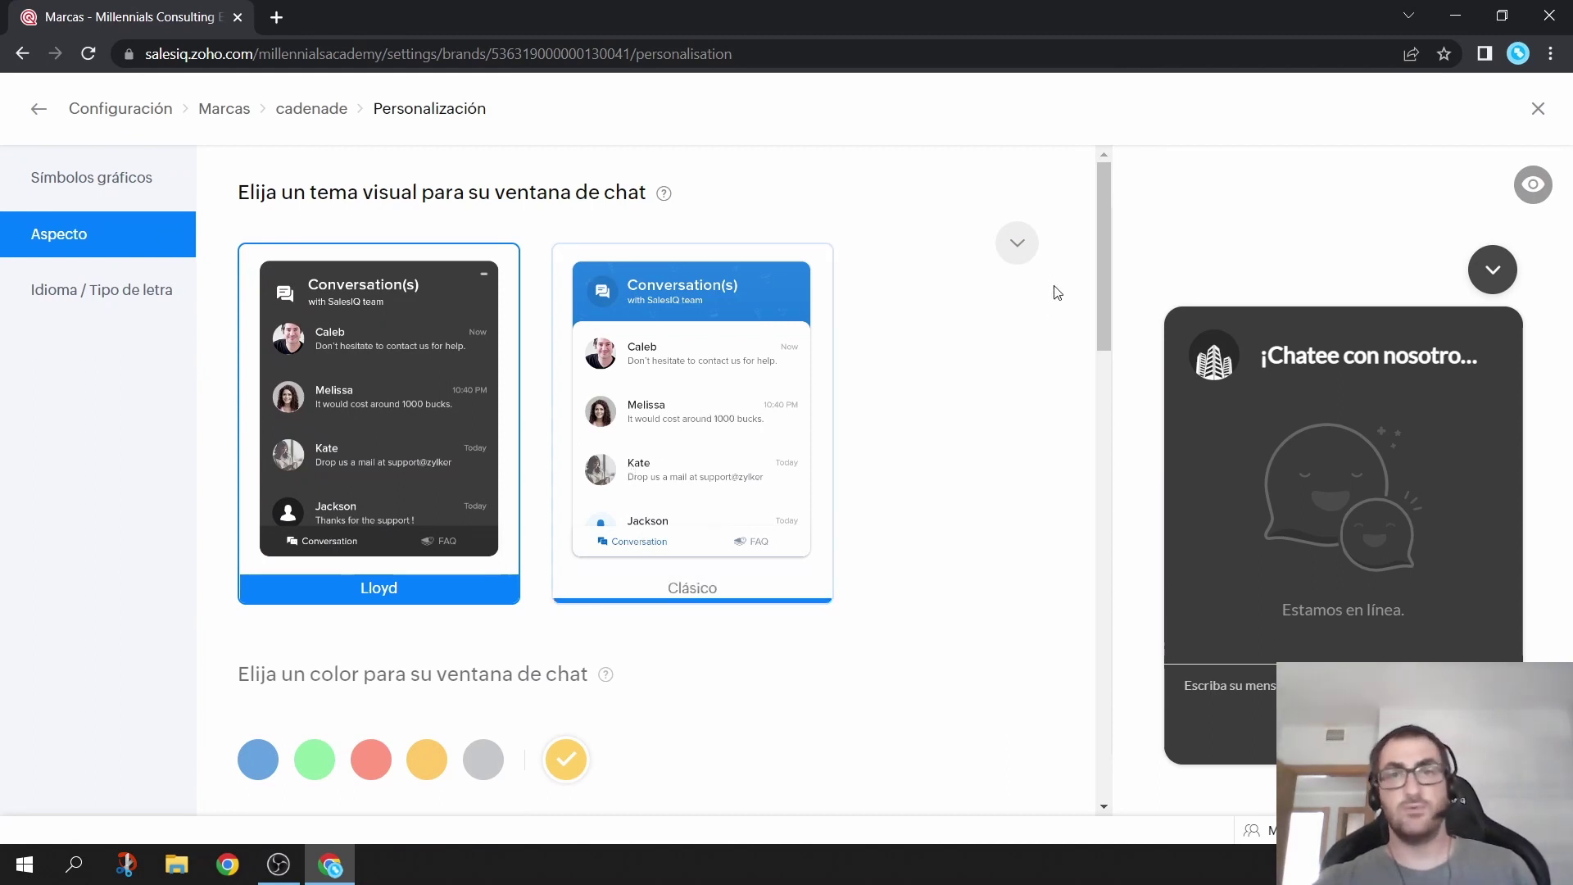
pyautogui.click(1017, 243)
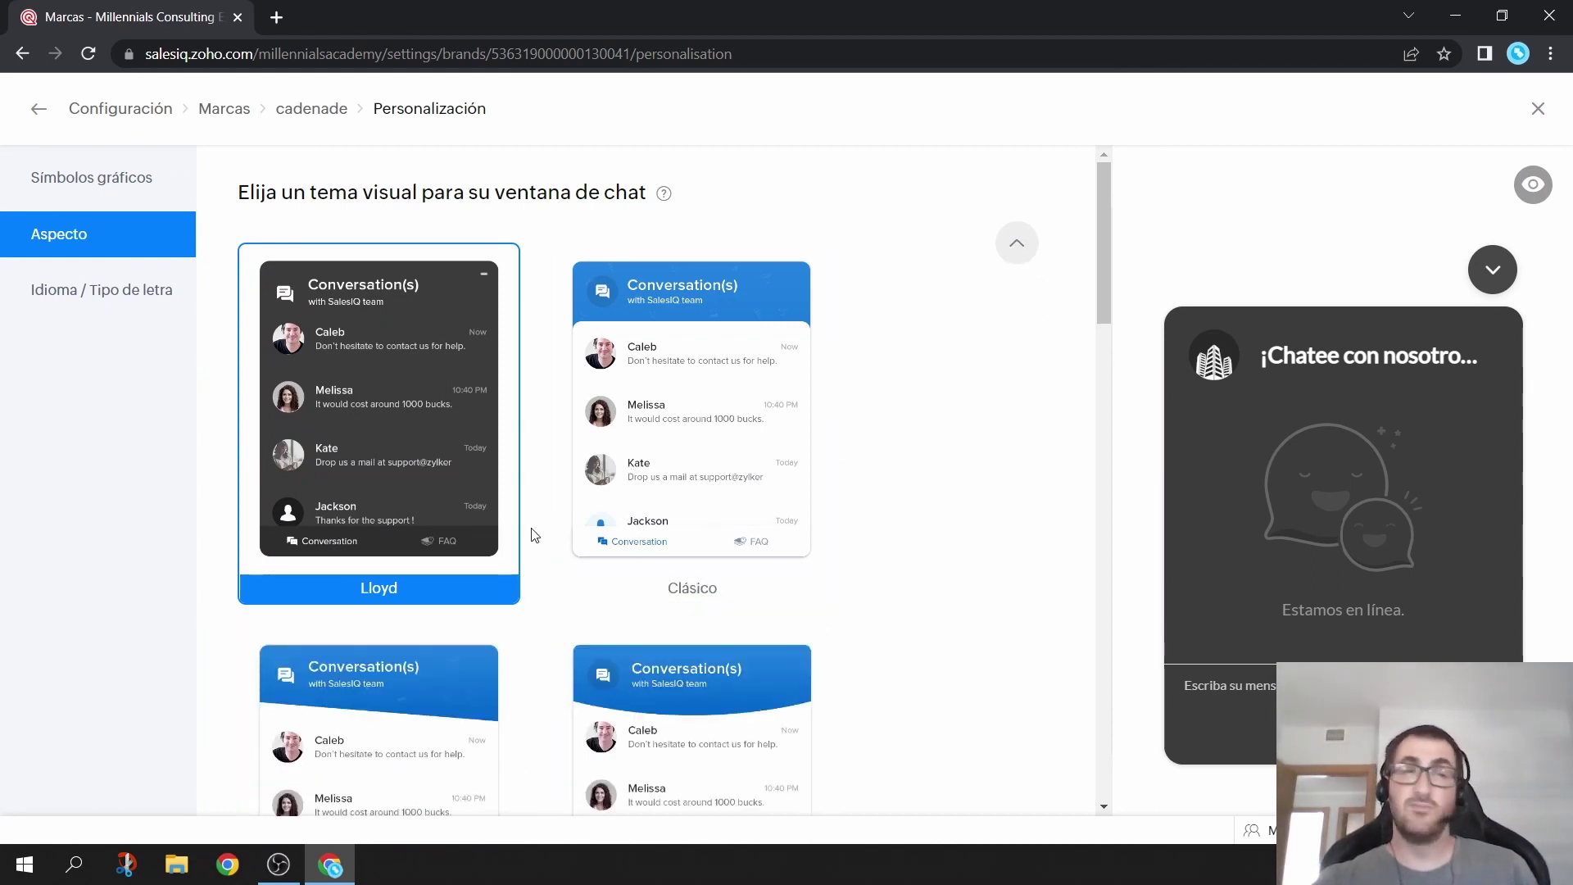
pyautogui.scroll(-5, 534, 536)
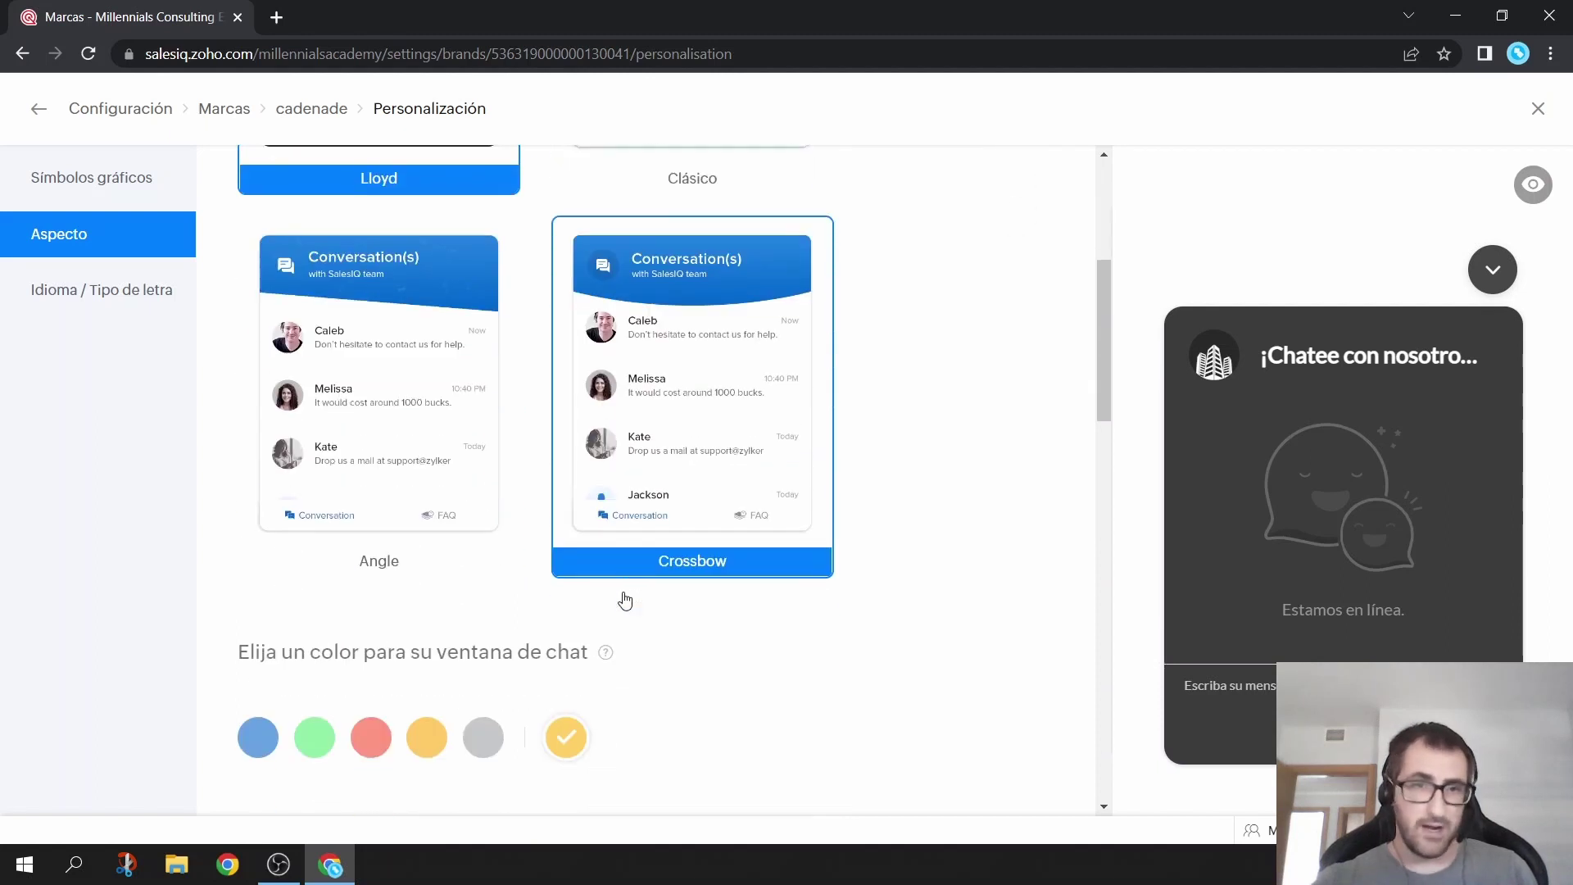
pyautogui.scroll(-4, 625, 600)
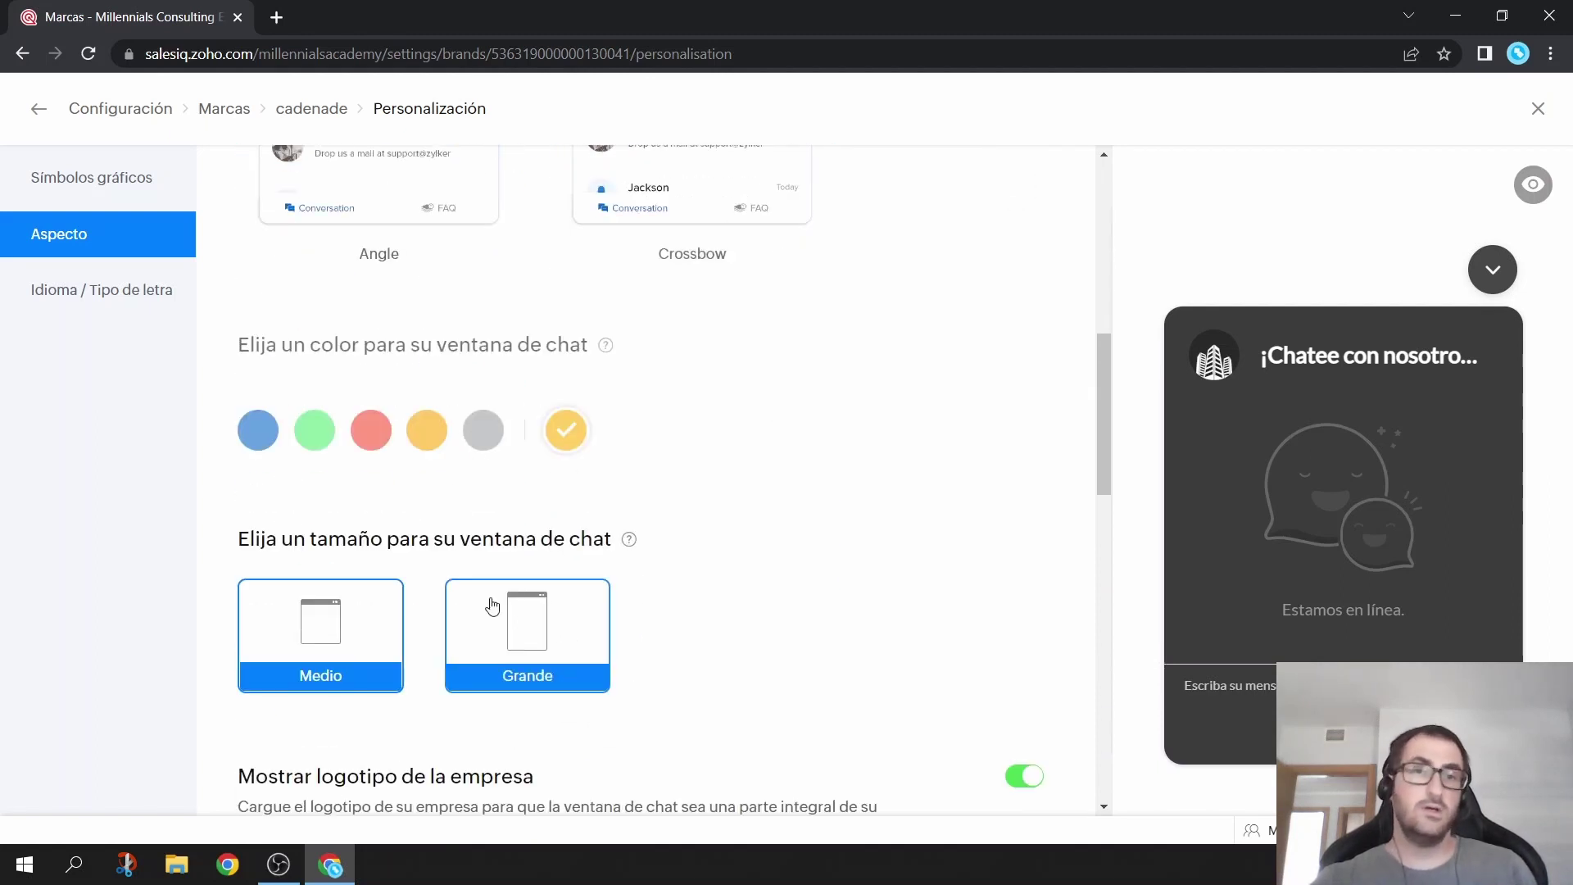
# Try the Grande chat window size and return to Medio.
pyautogui.click(474, 636)
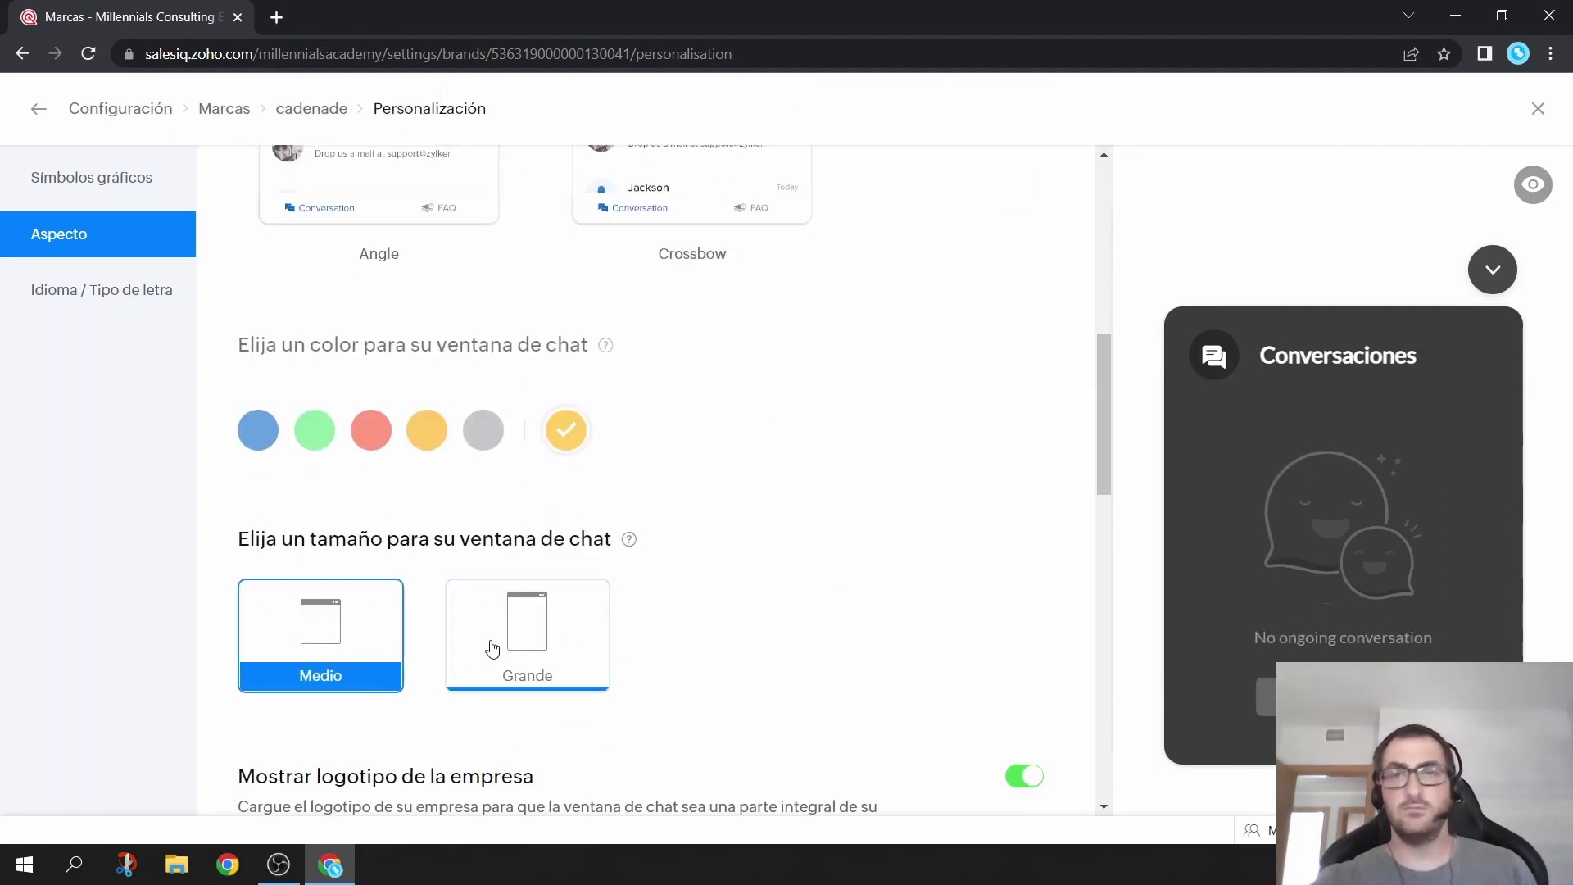
pyautogui.click(492, 647)
pyautogui.click(381, 665)
# Review the remaining appearance options, including the logo, operator image, chat transcript, custom CSS and knowledge base settings.
pyautogui.scroll(-5, 544, 631)
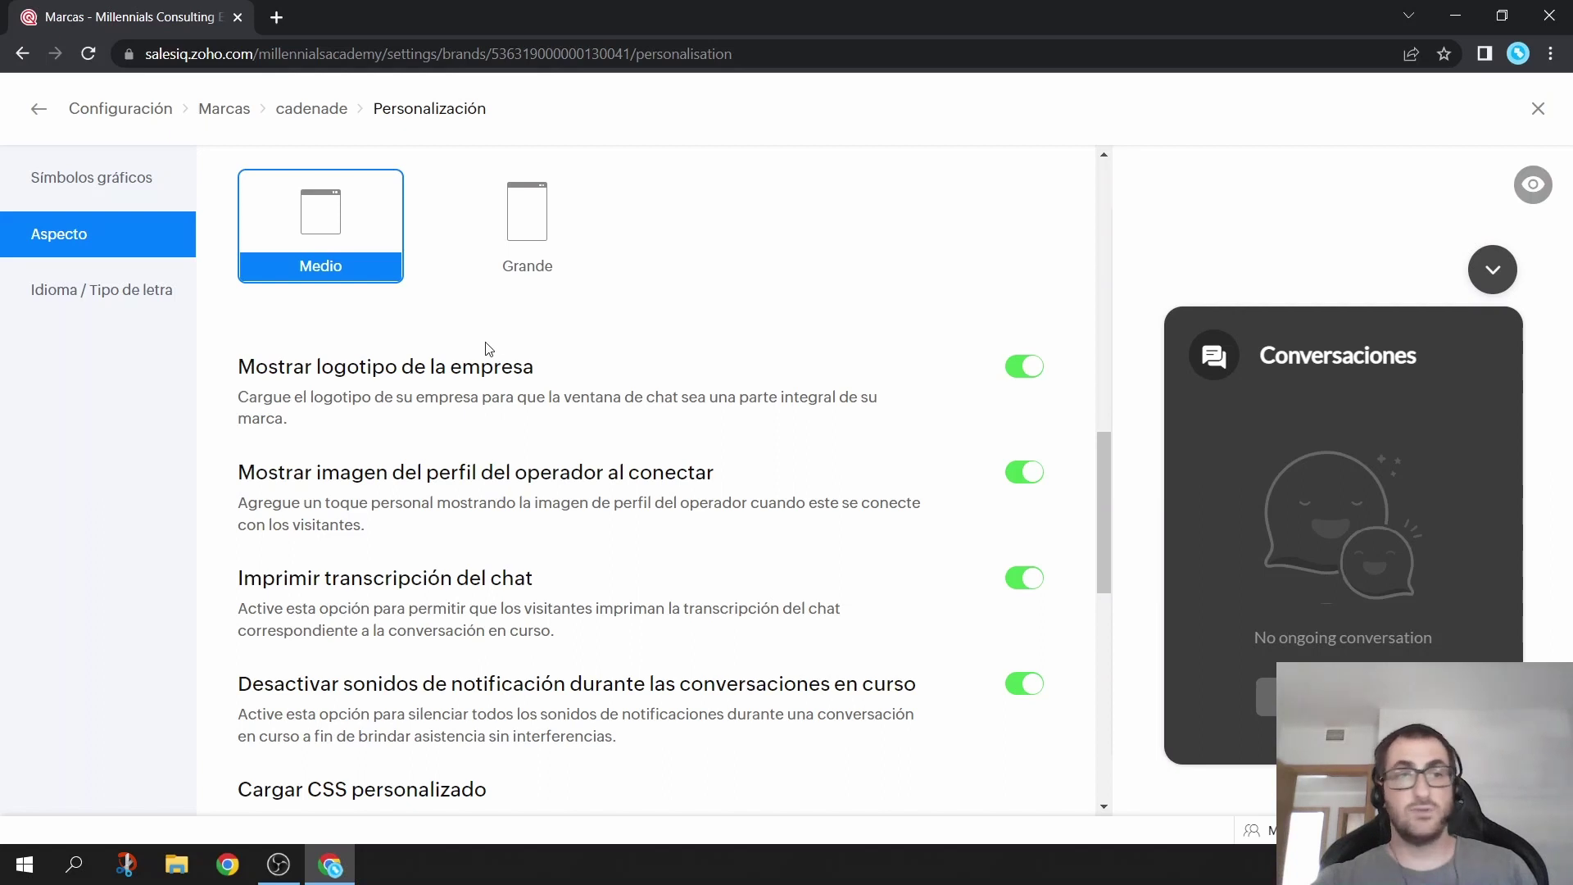
pyautogui.scroll(-3, 489, 348)
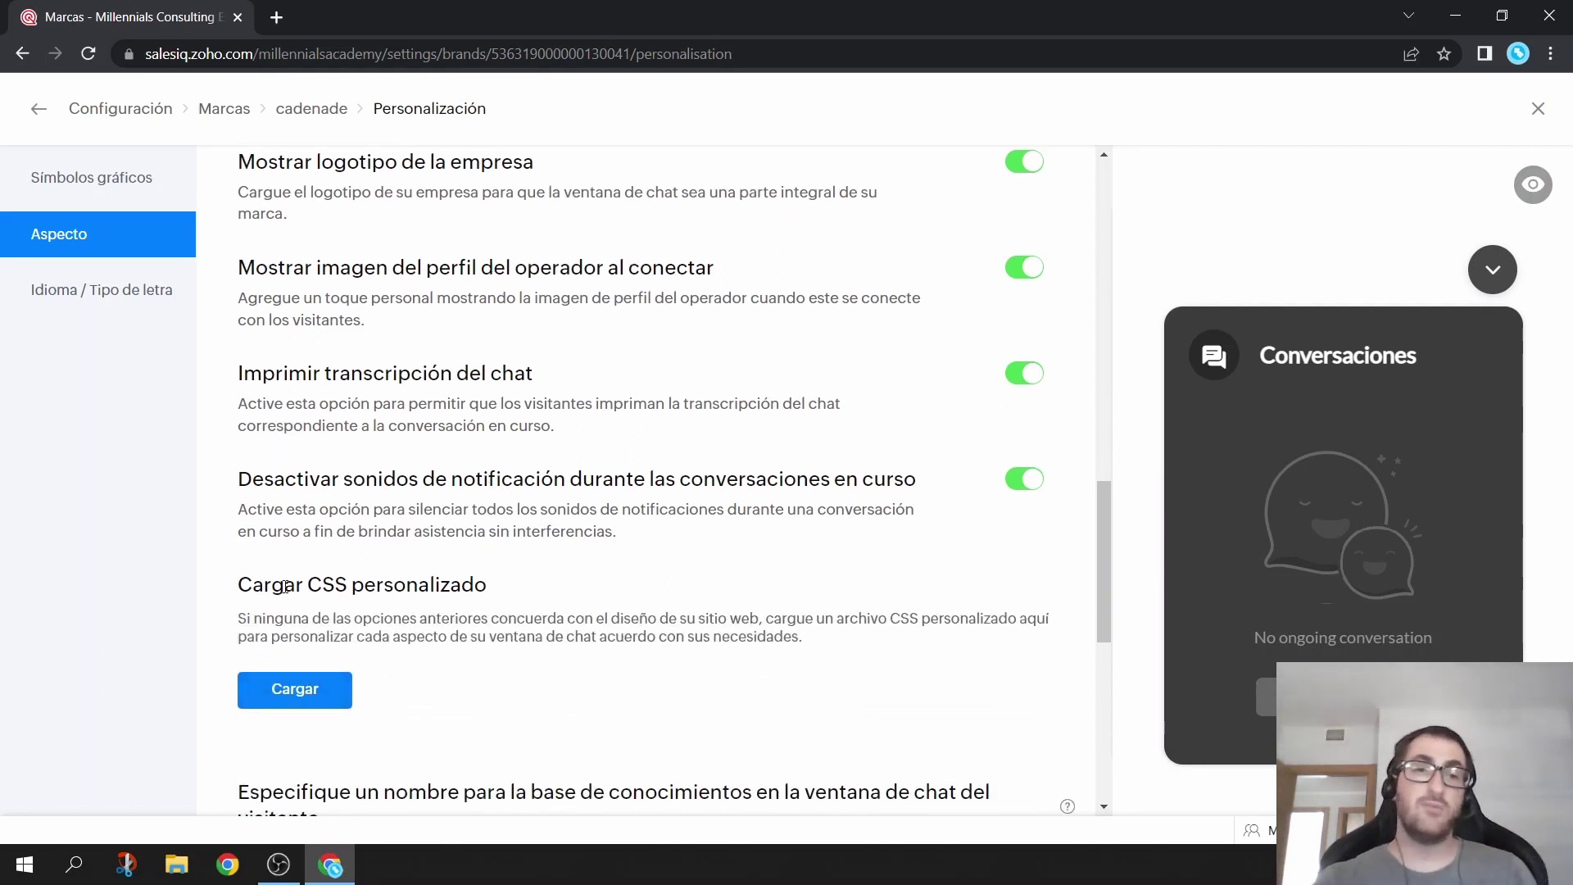
pyautogui.moveTo(284, 586); pyautogui.dragTo(367, 587)
pyautogui.click(591, 614)
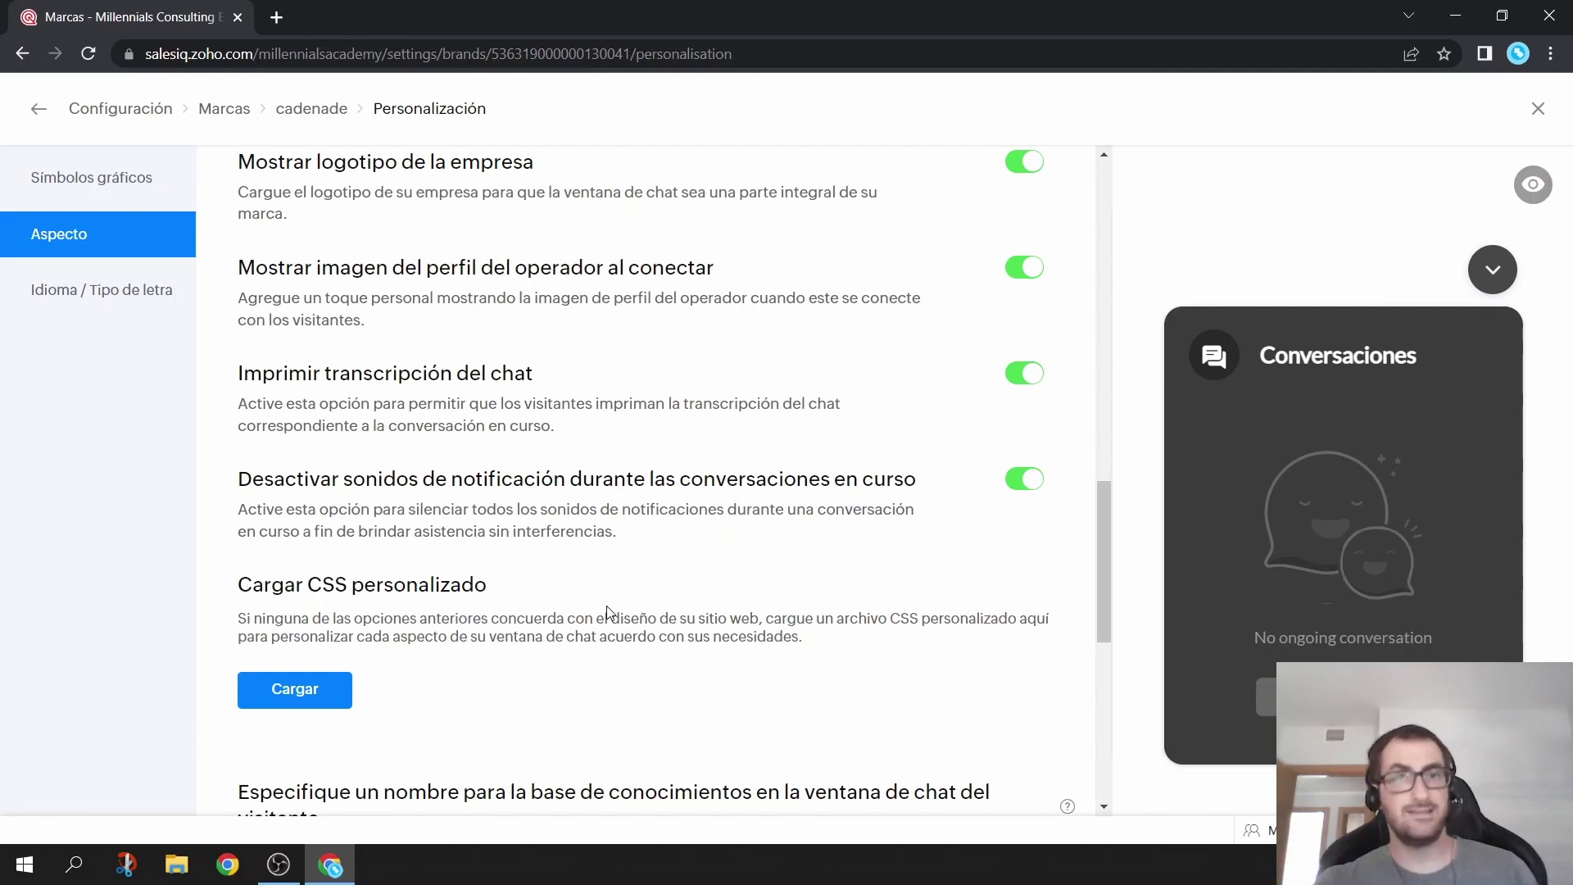
pyautogui.scroll(-5, 608, 613)
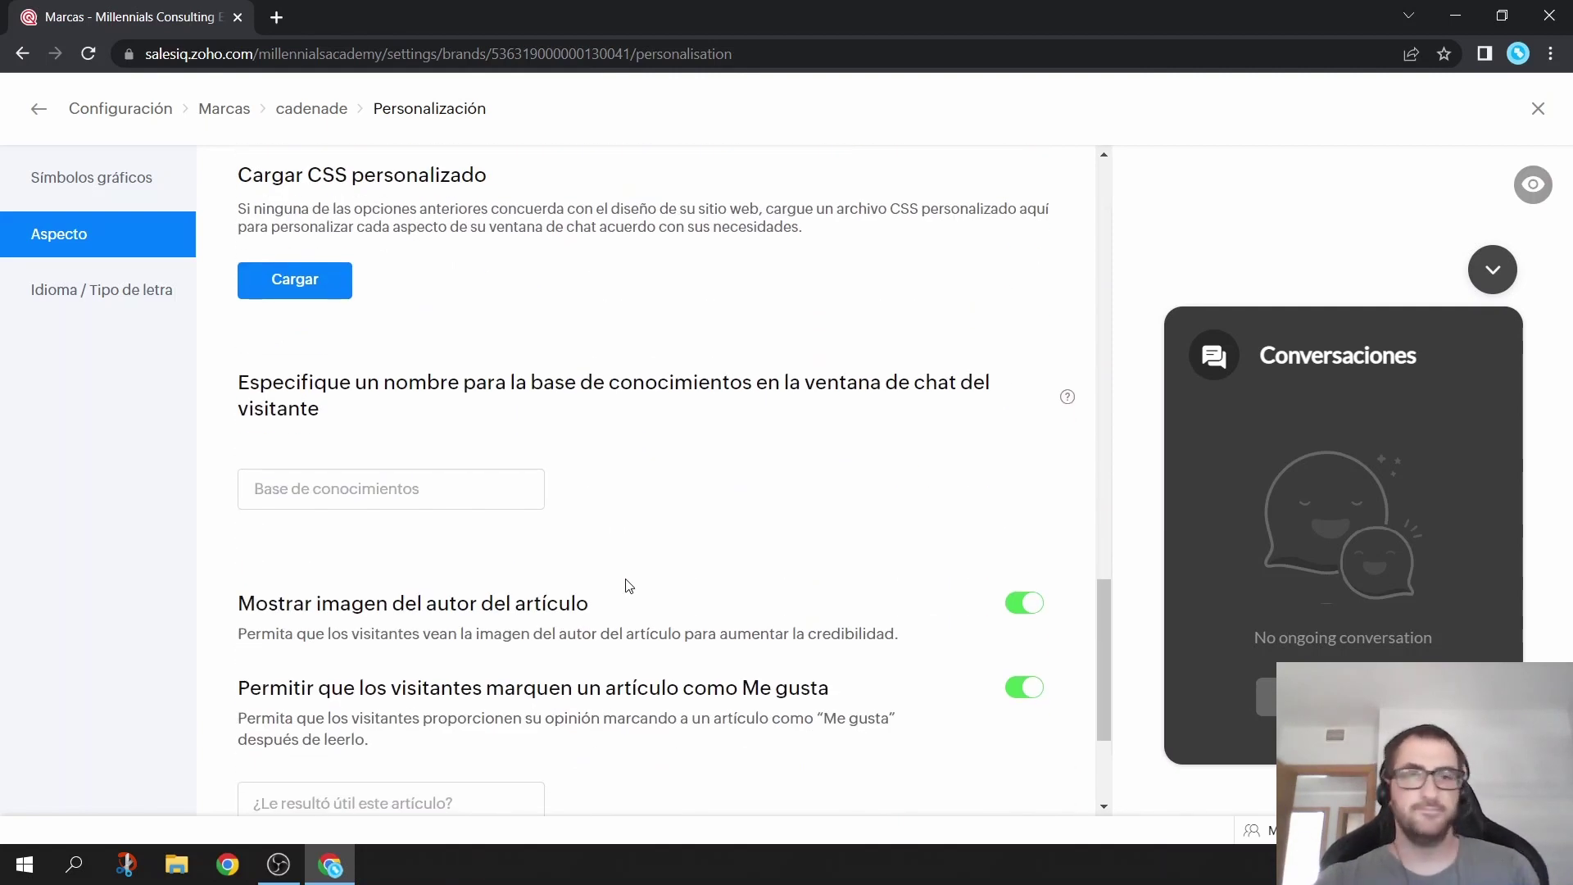
pyautogui.scroll(-1, 629, 586)
# Open the language and font settings and choose Idioma del sitio web as the chat window language.
pyautogui.click(123, 291)
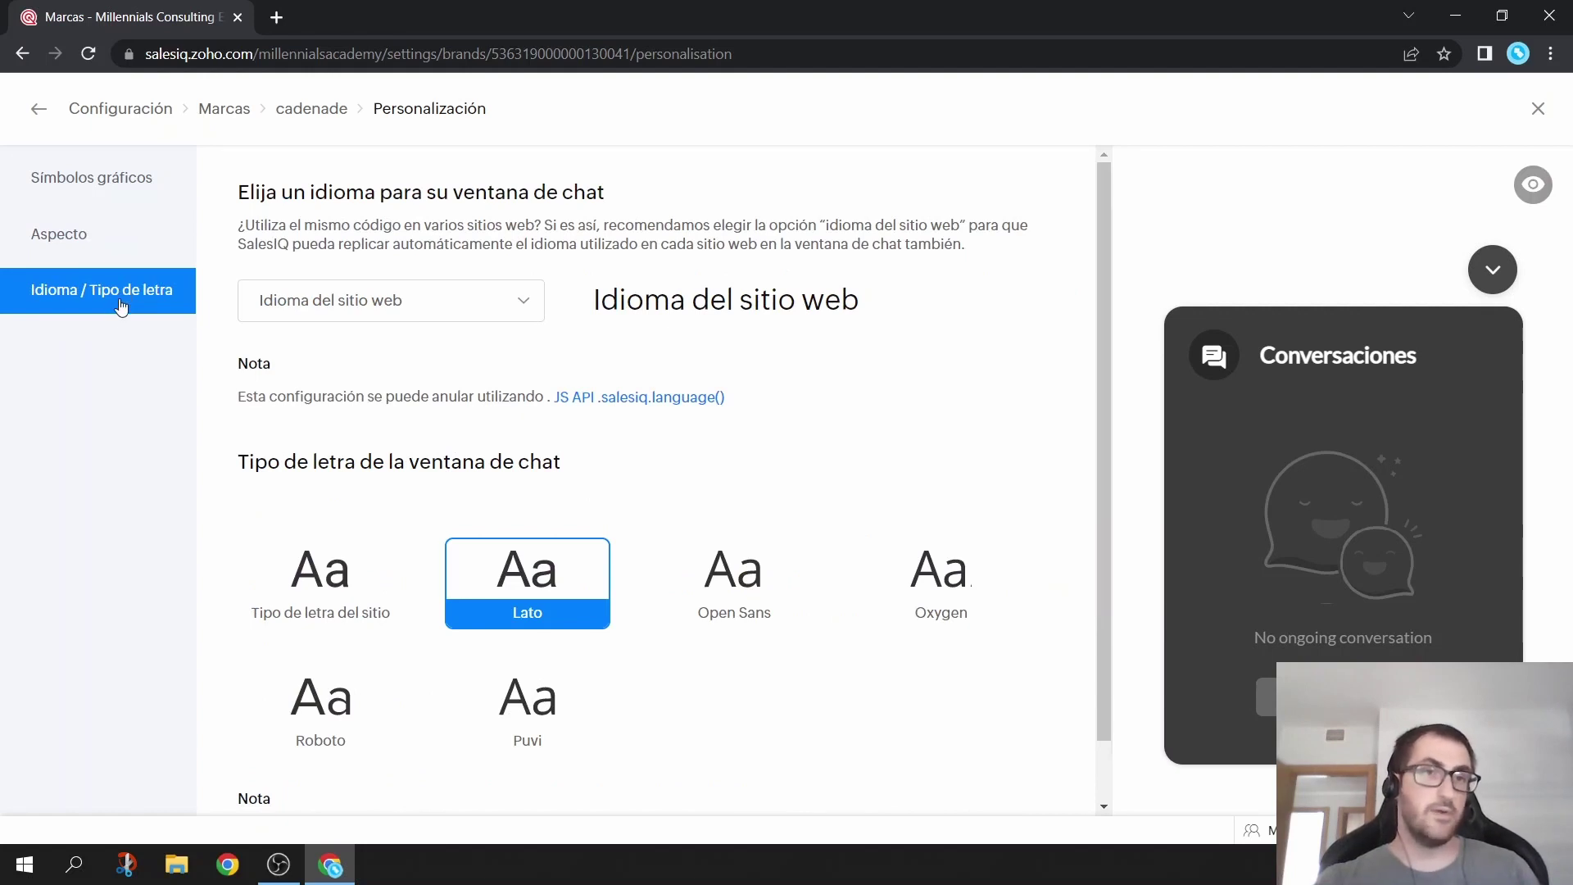
pyautogui.click(349, 309)
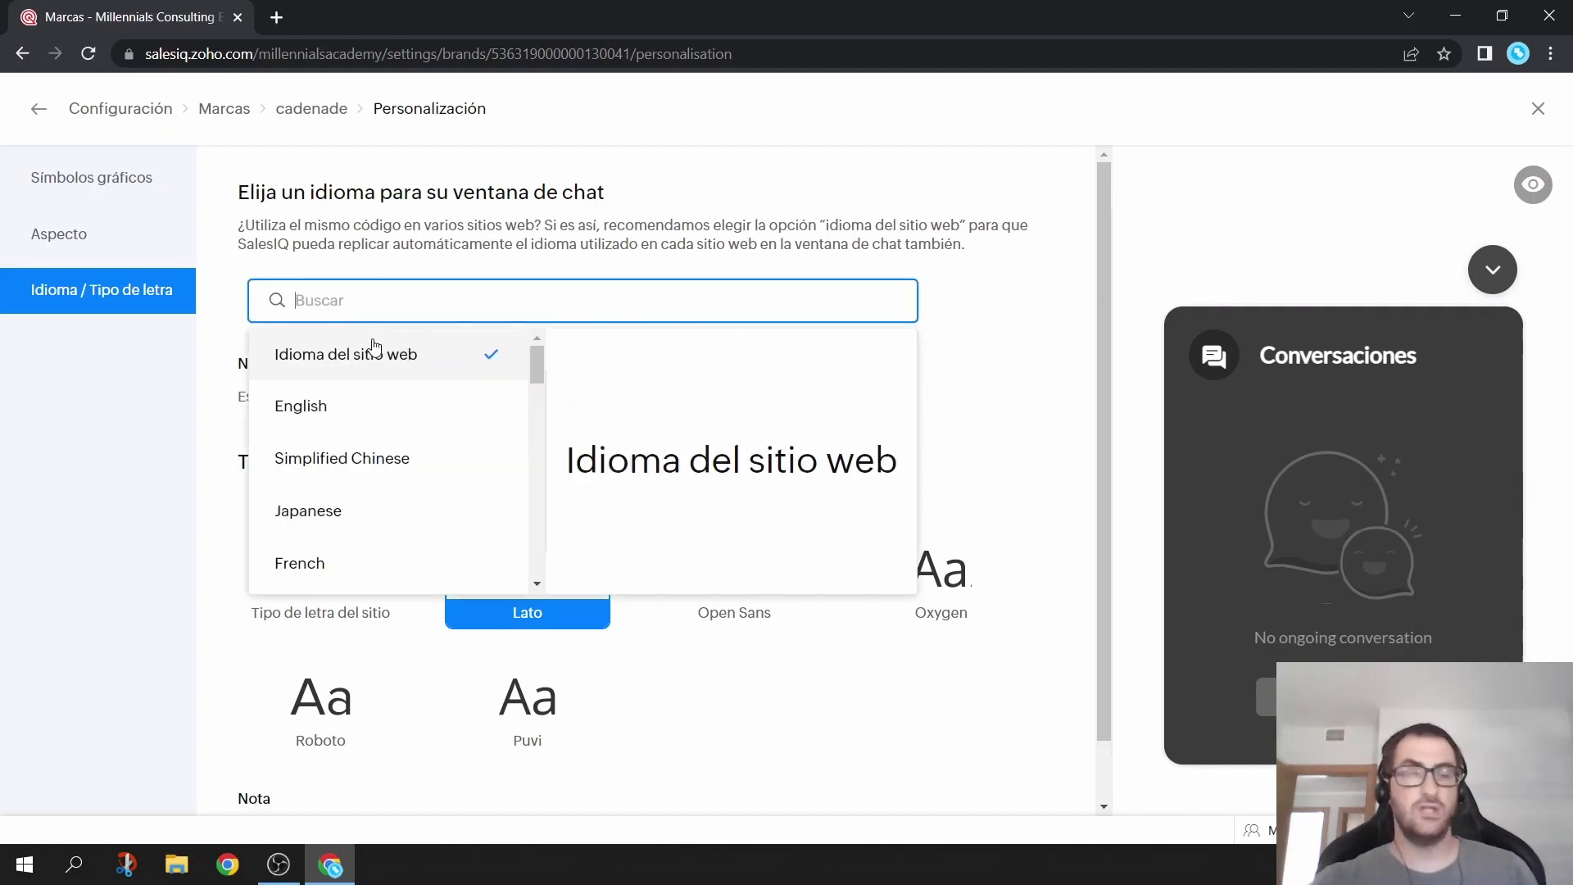
pyautogui.click(364, 354)
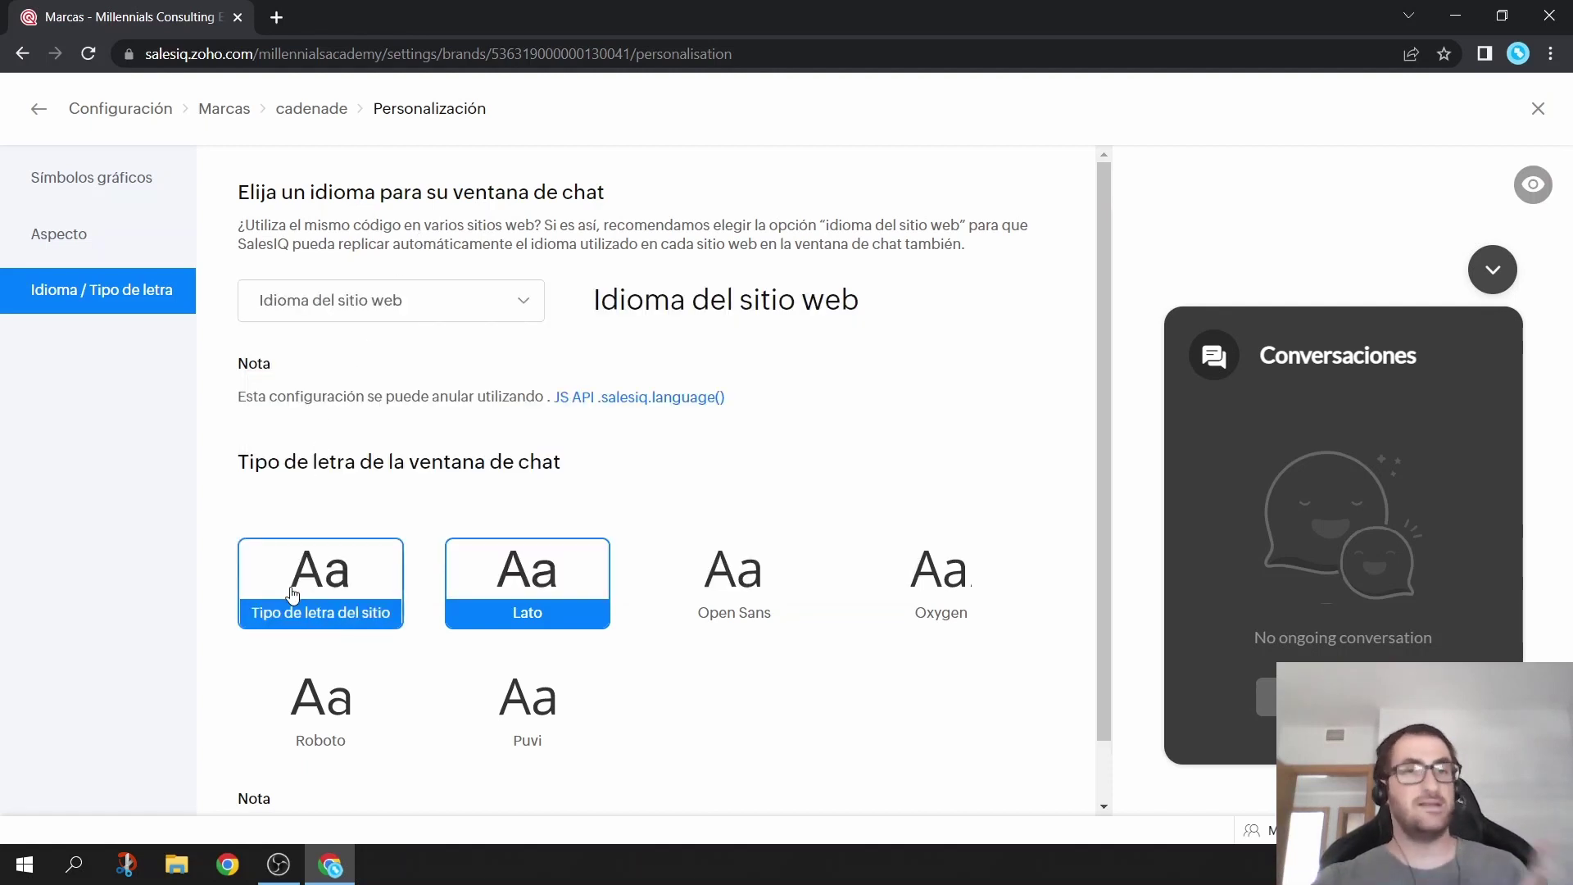
# Preview the Open Sans, Oxygen and Lato fonts, and set the chat window typeface to Tipo de letra del sitio.
pyautogui.scroll(-1, 306, 579)
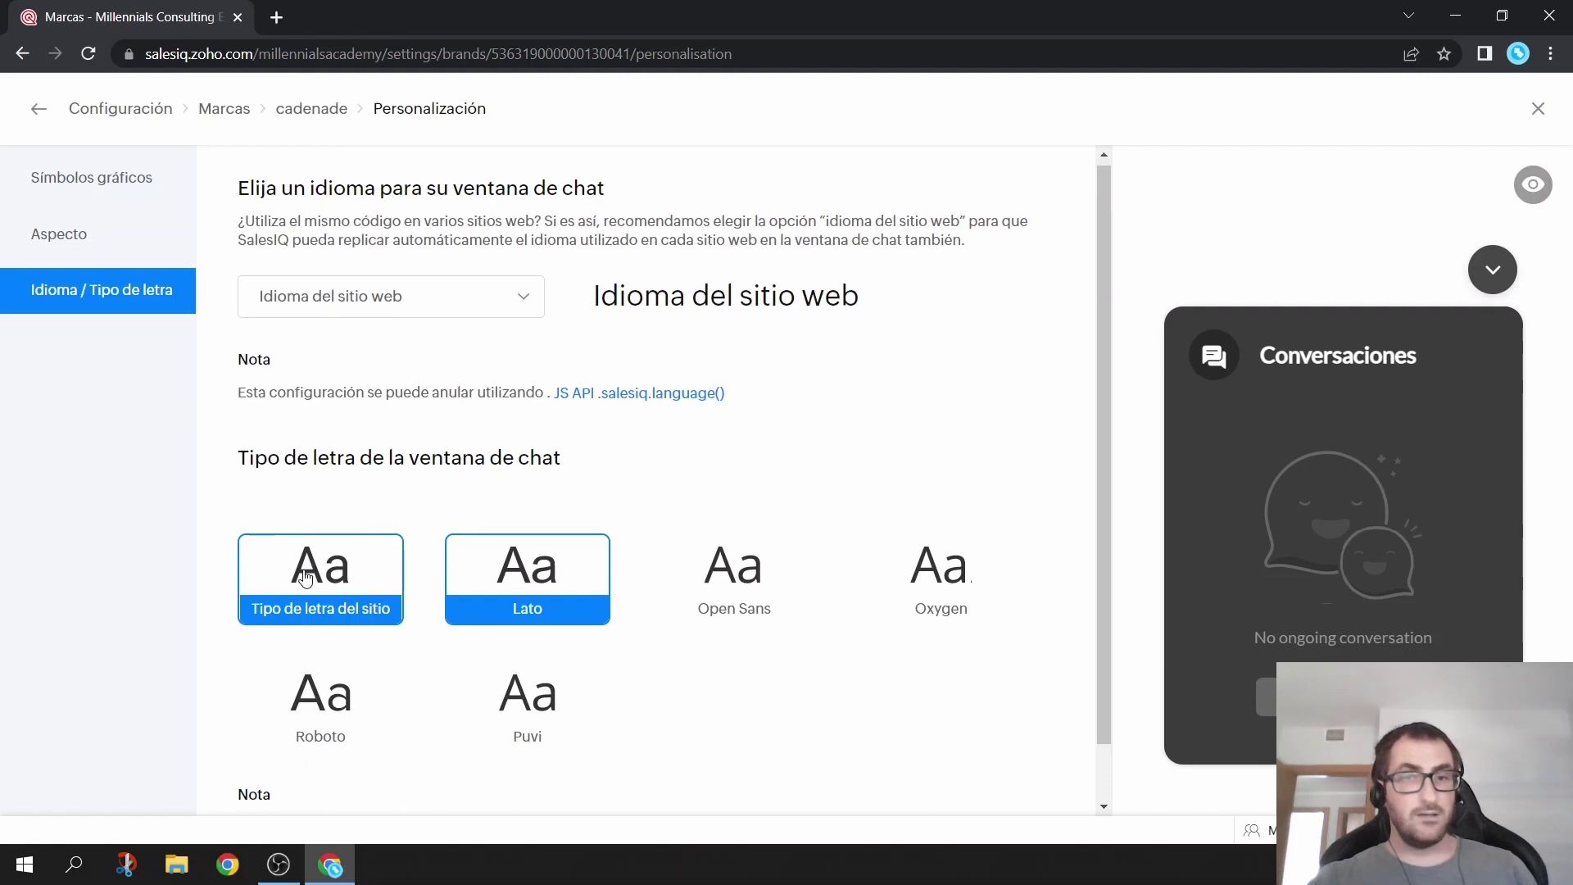
pyautogui.scroll(-1, 305, 579)
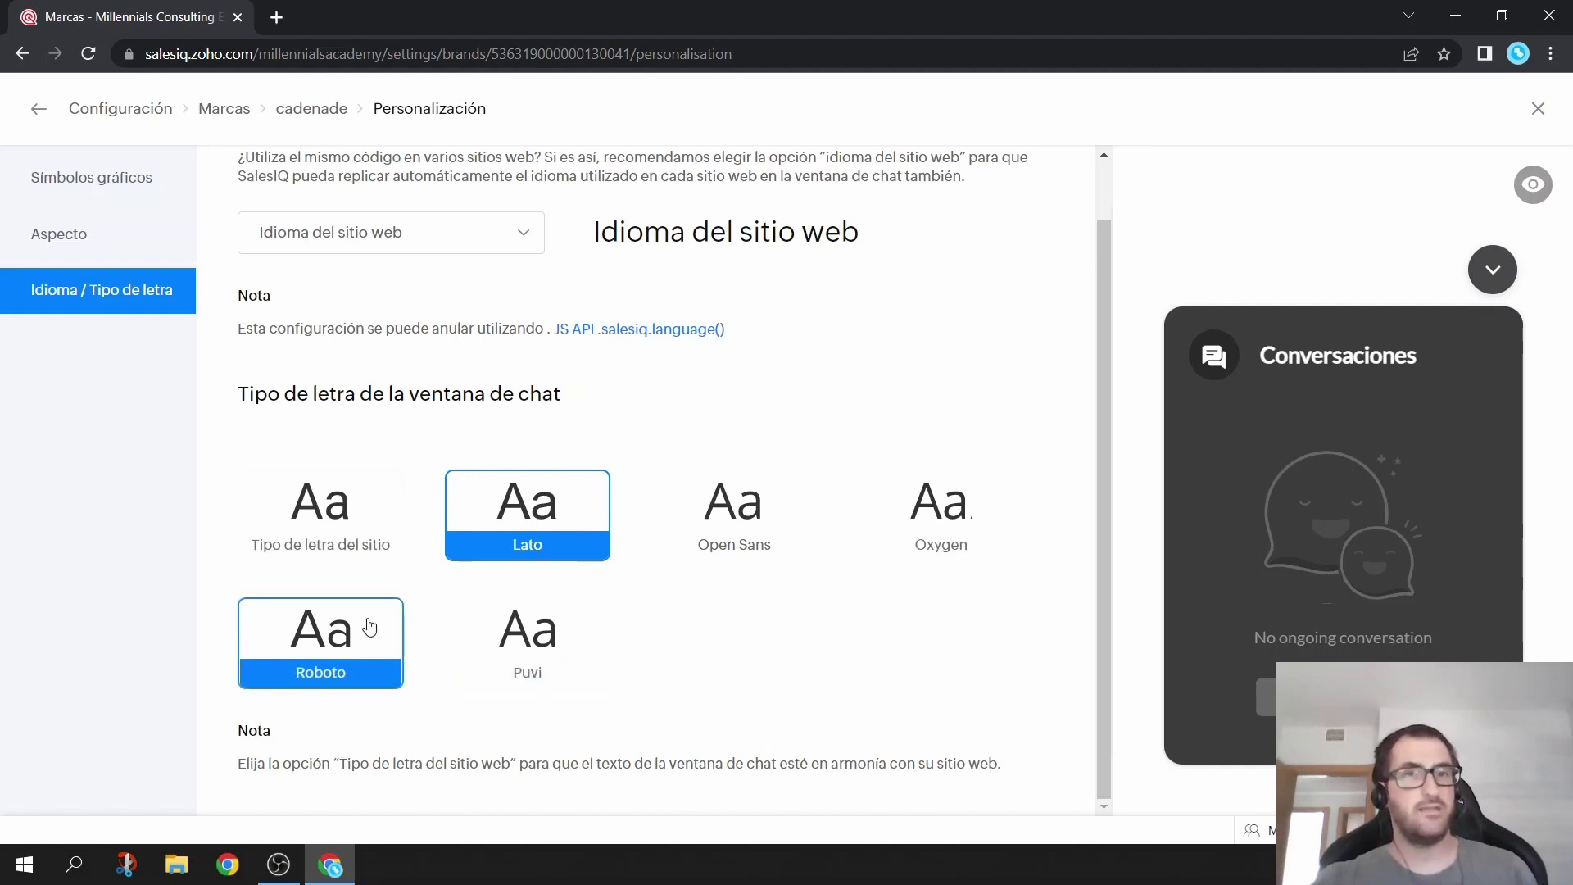
pyautogui.click(725, 501)
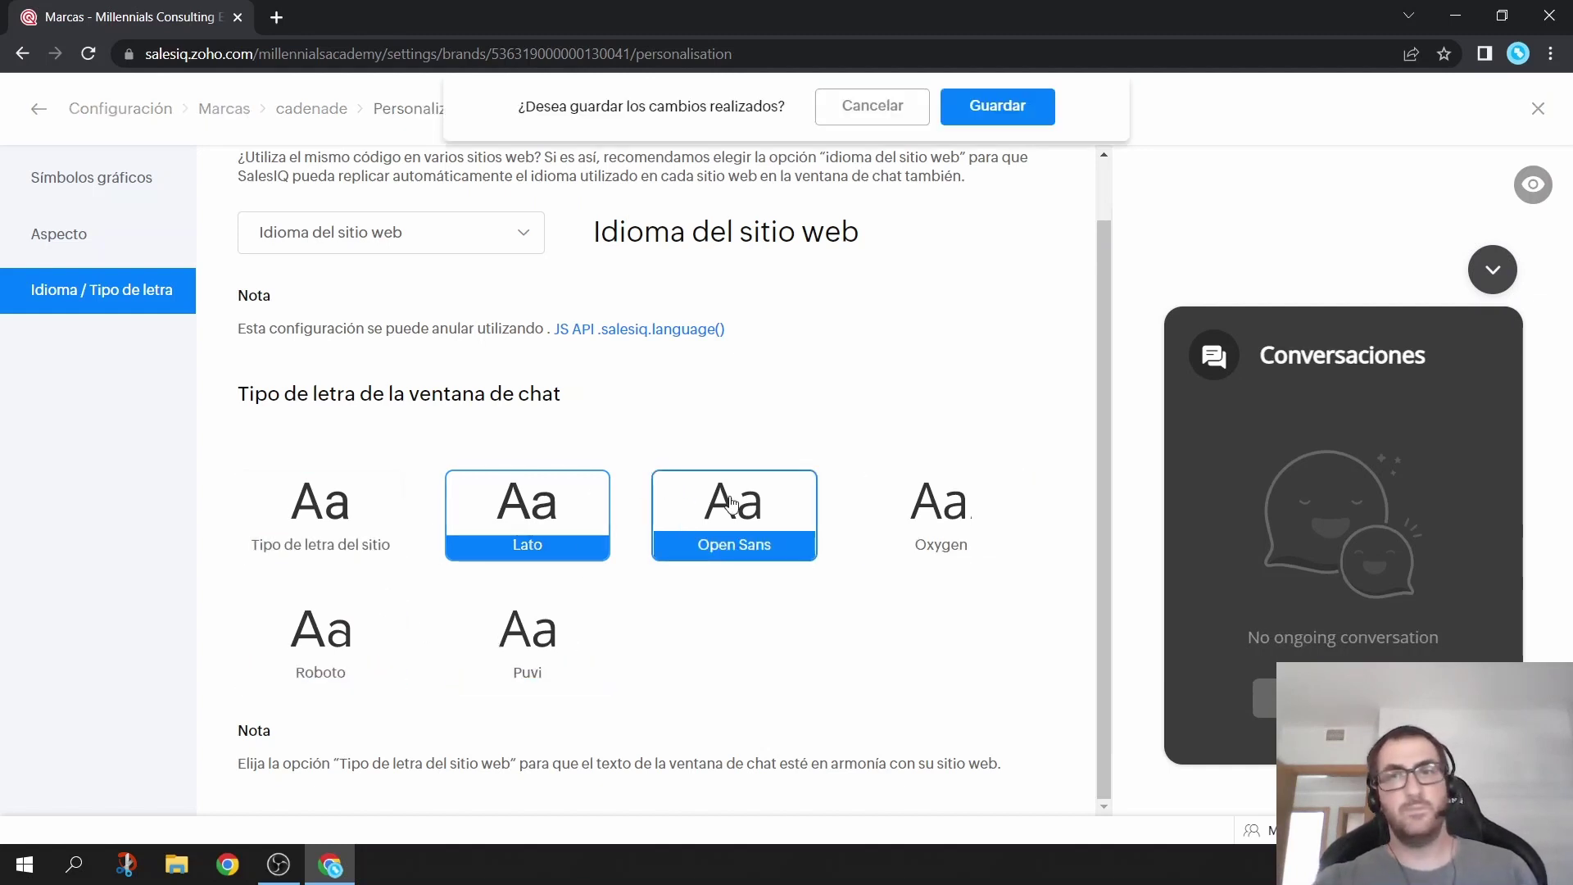
pyautogui.click(905, 503)
pyautogui.click(540, 516)
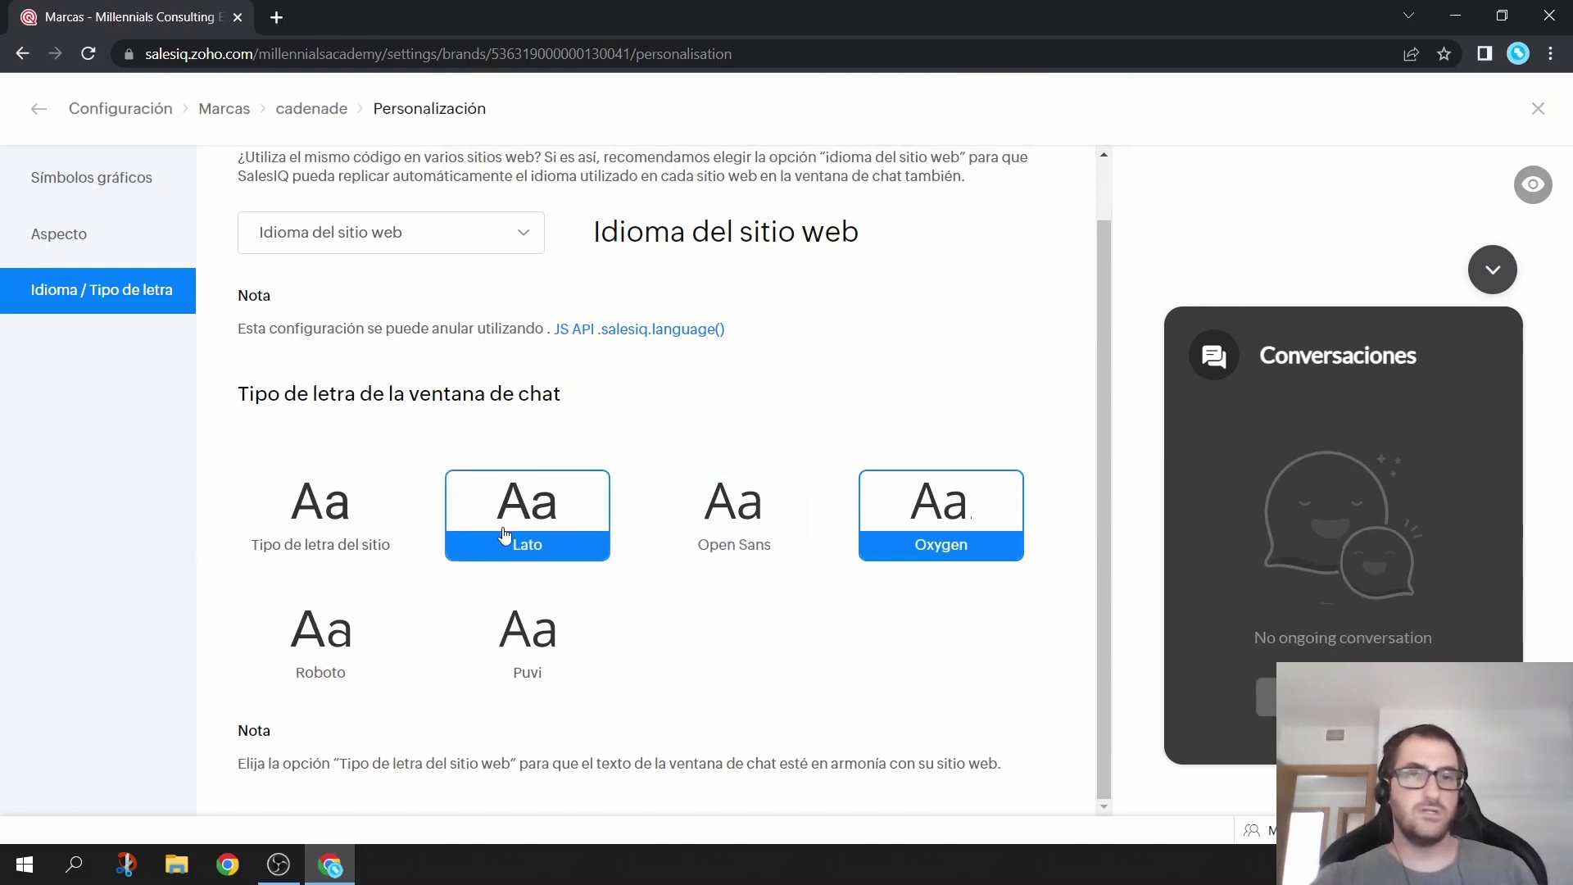
pyautogui.click(342, 526)
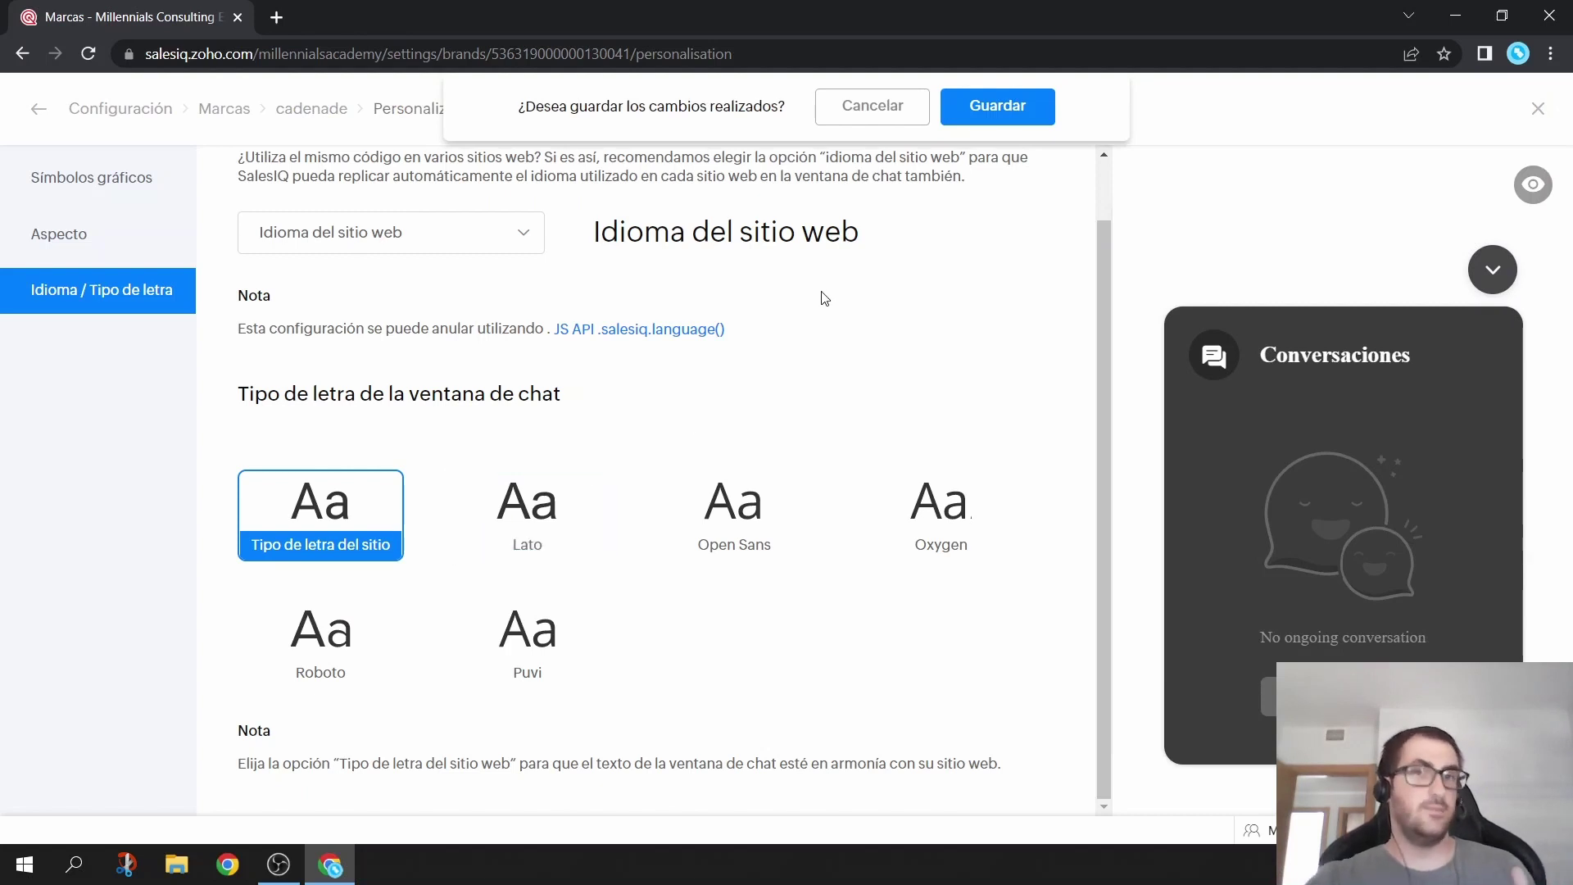
# Save the personalization changes and open the Controles de flujo settings of the cadenade brand.
pyautogui.click(965, 124)
pyautogui.click(321, 111)
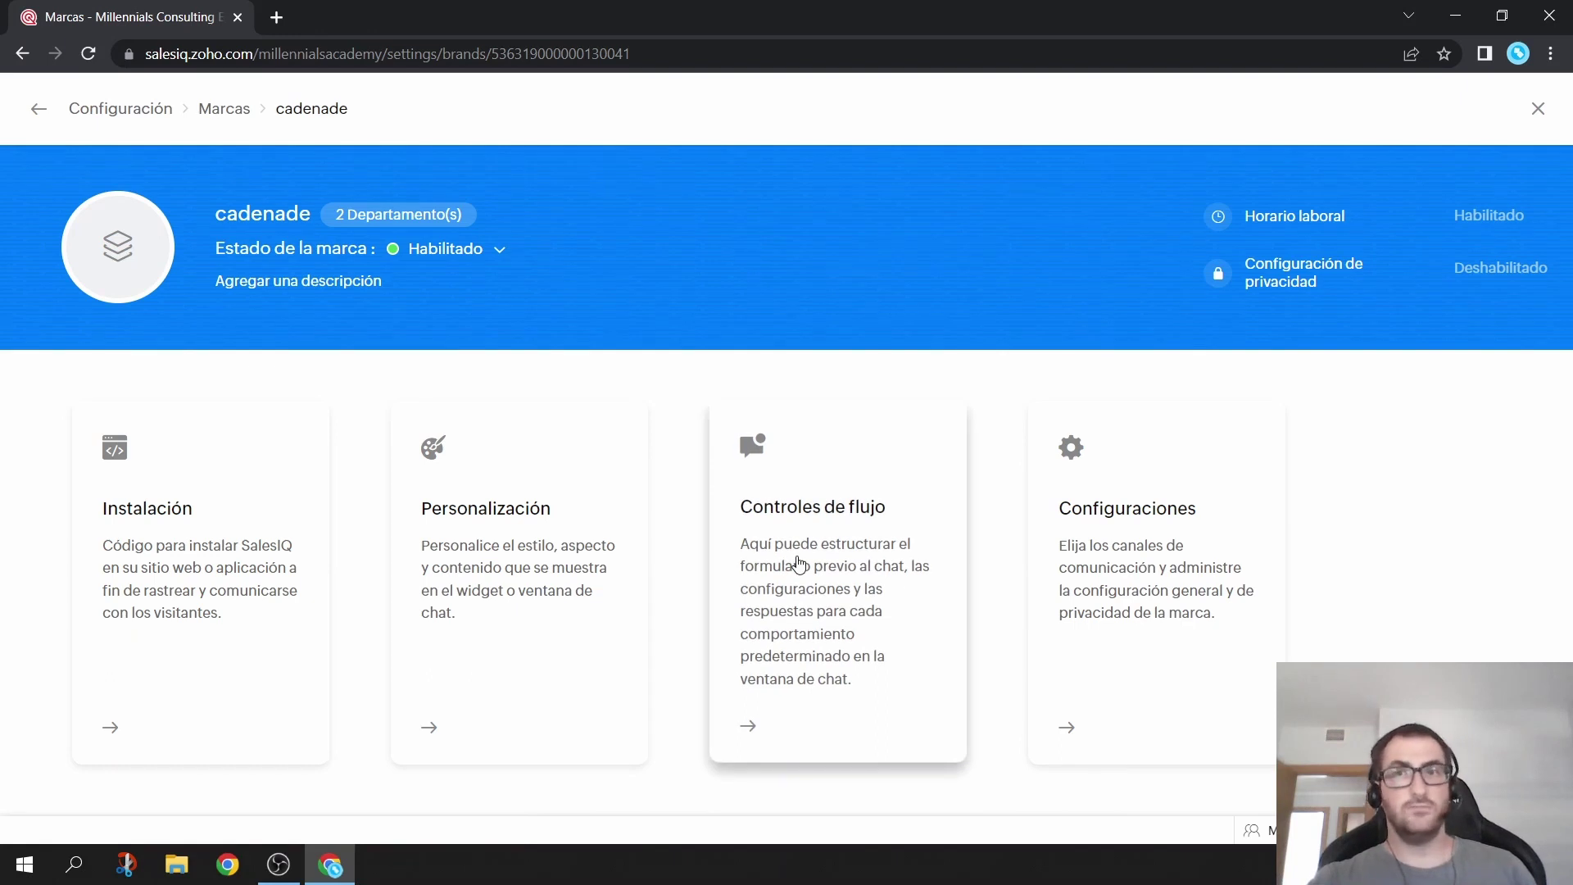
pyautogui.click(799, 564)
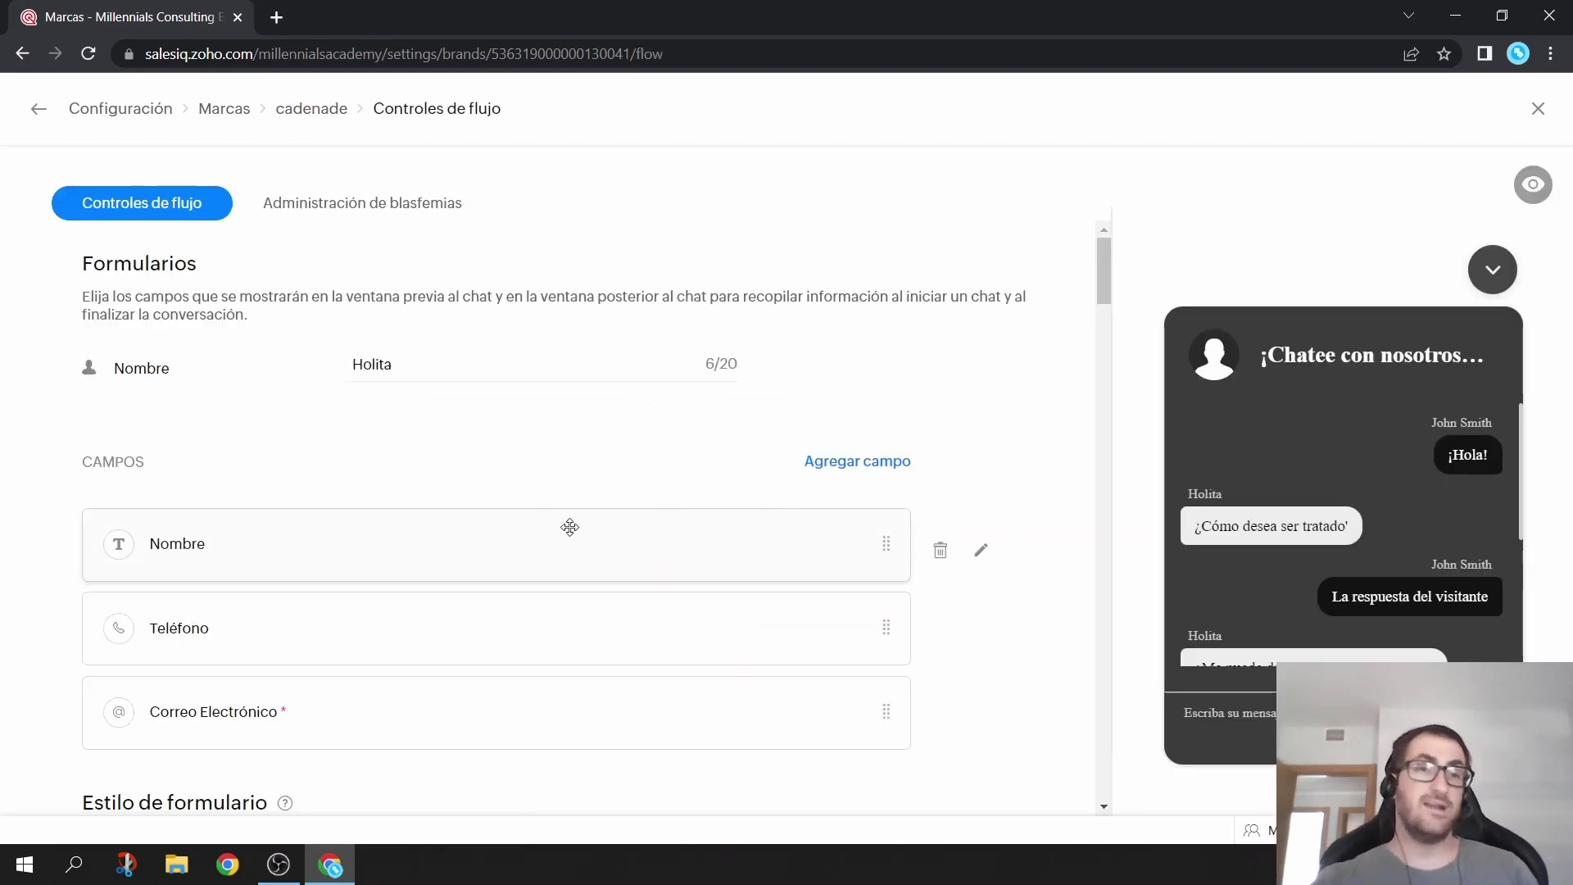
# Review the pre-chat form fields and check which additional field can be added to the form.
pyautogui.scroll(-1, 503, 529)
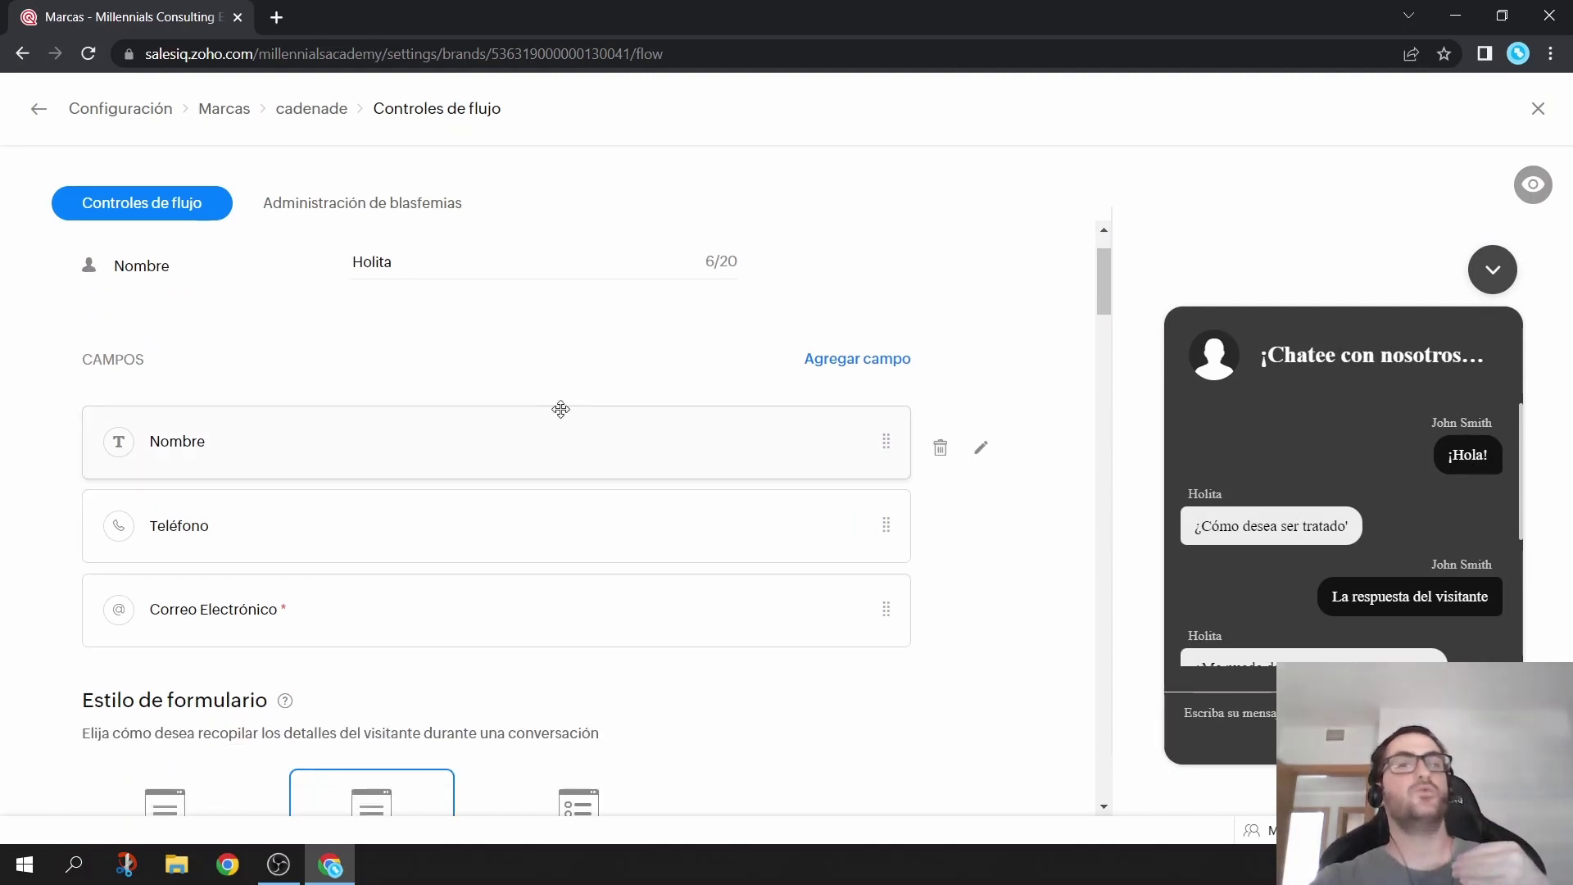
pyautogui.click(846, 359)
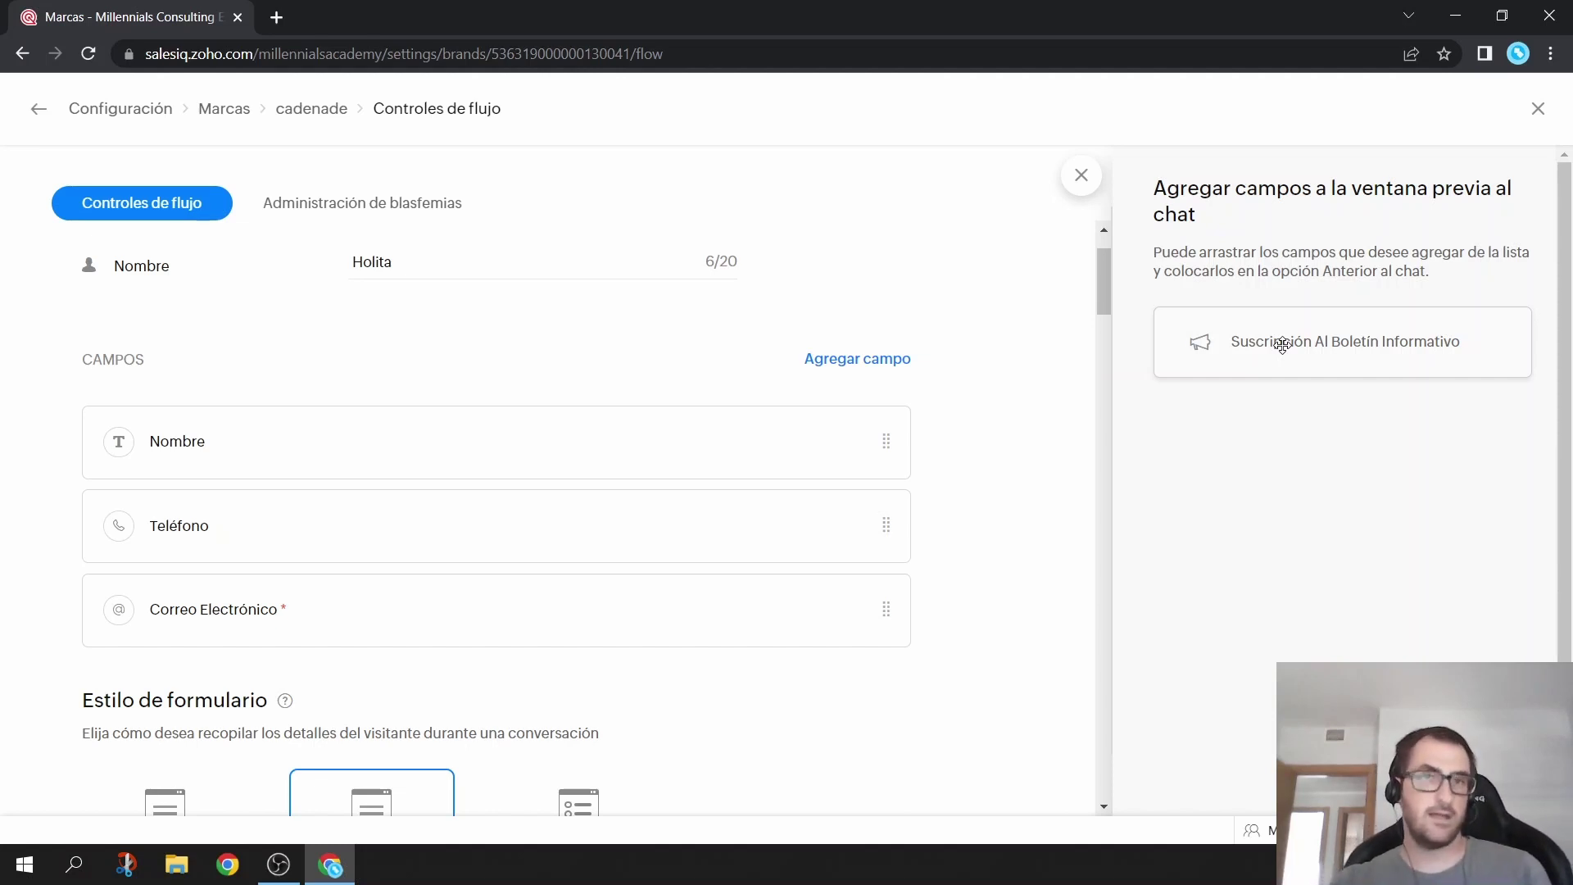
pyautogui.click(1082, 177)
# Try the Incorporado form style in the chat preview and return to Conversación.
pyautogui.scroll(-5, 533, 465)
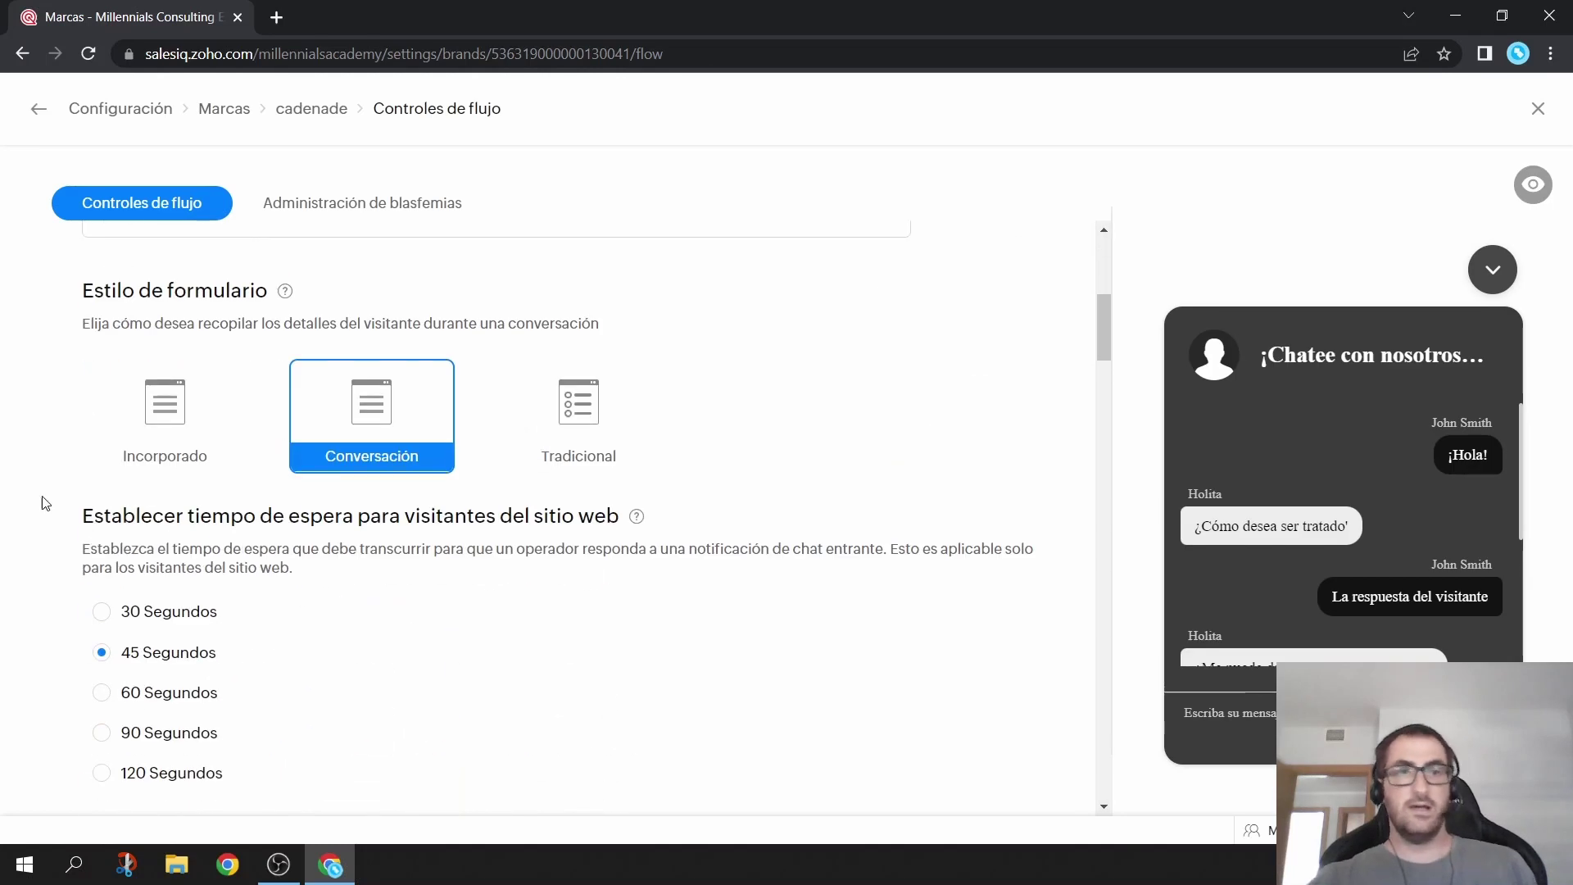
pyautogui.click(165, 419)
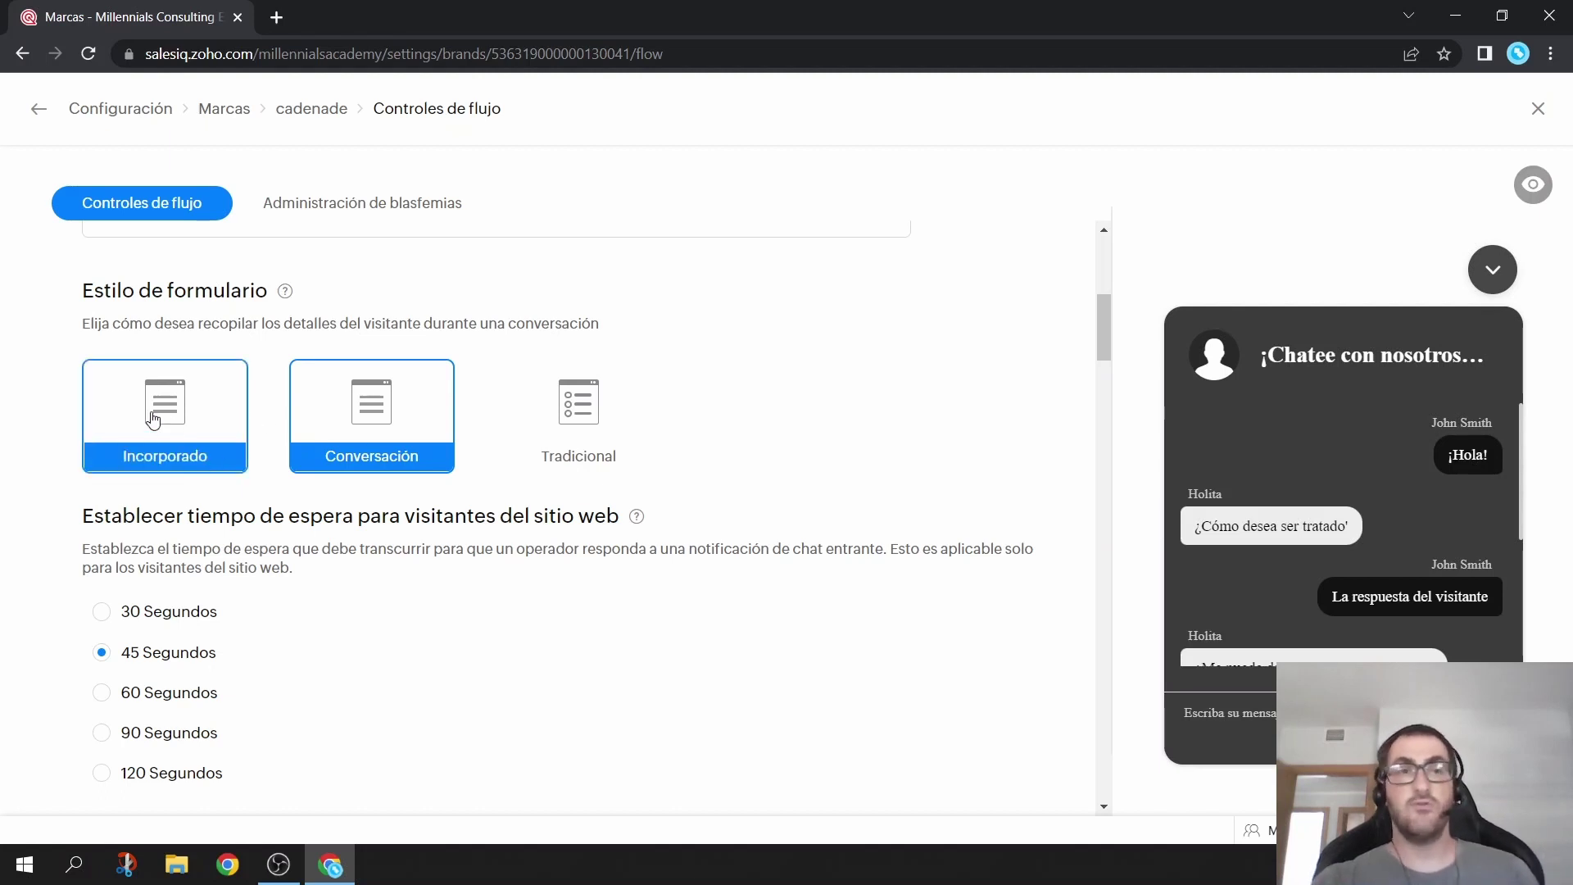
pyautogui.click(167, 422)
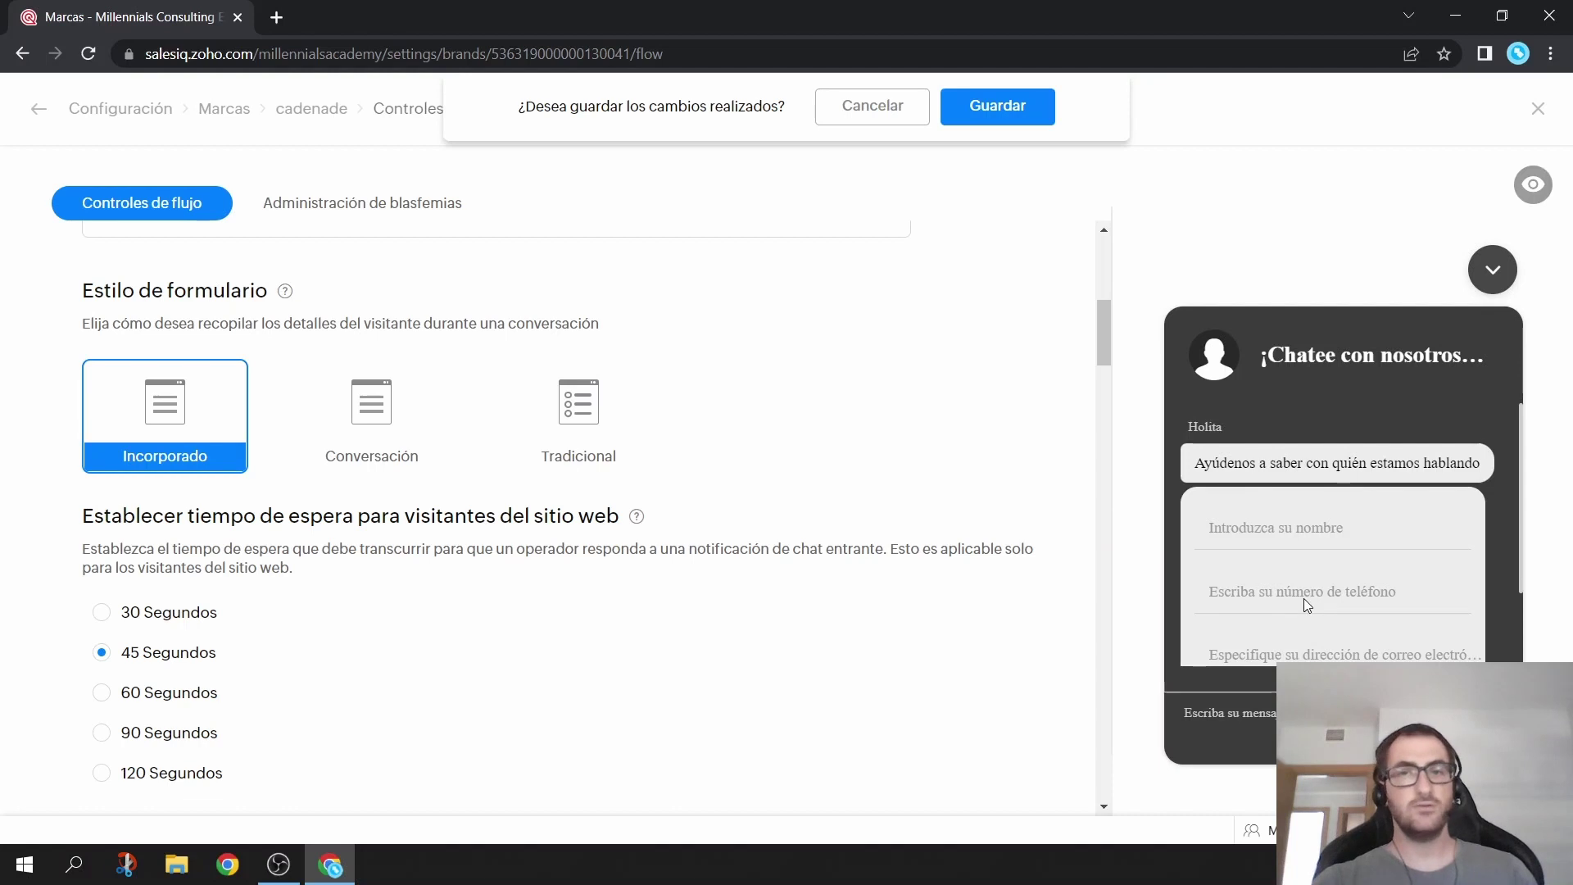
pyautogui.click(435, 406)
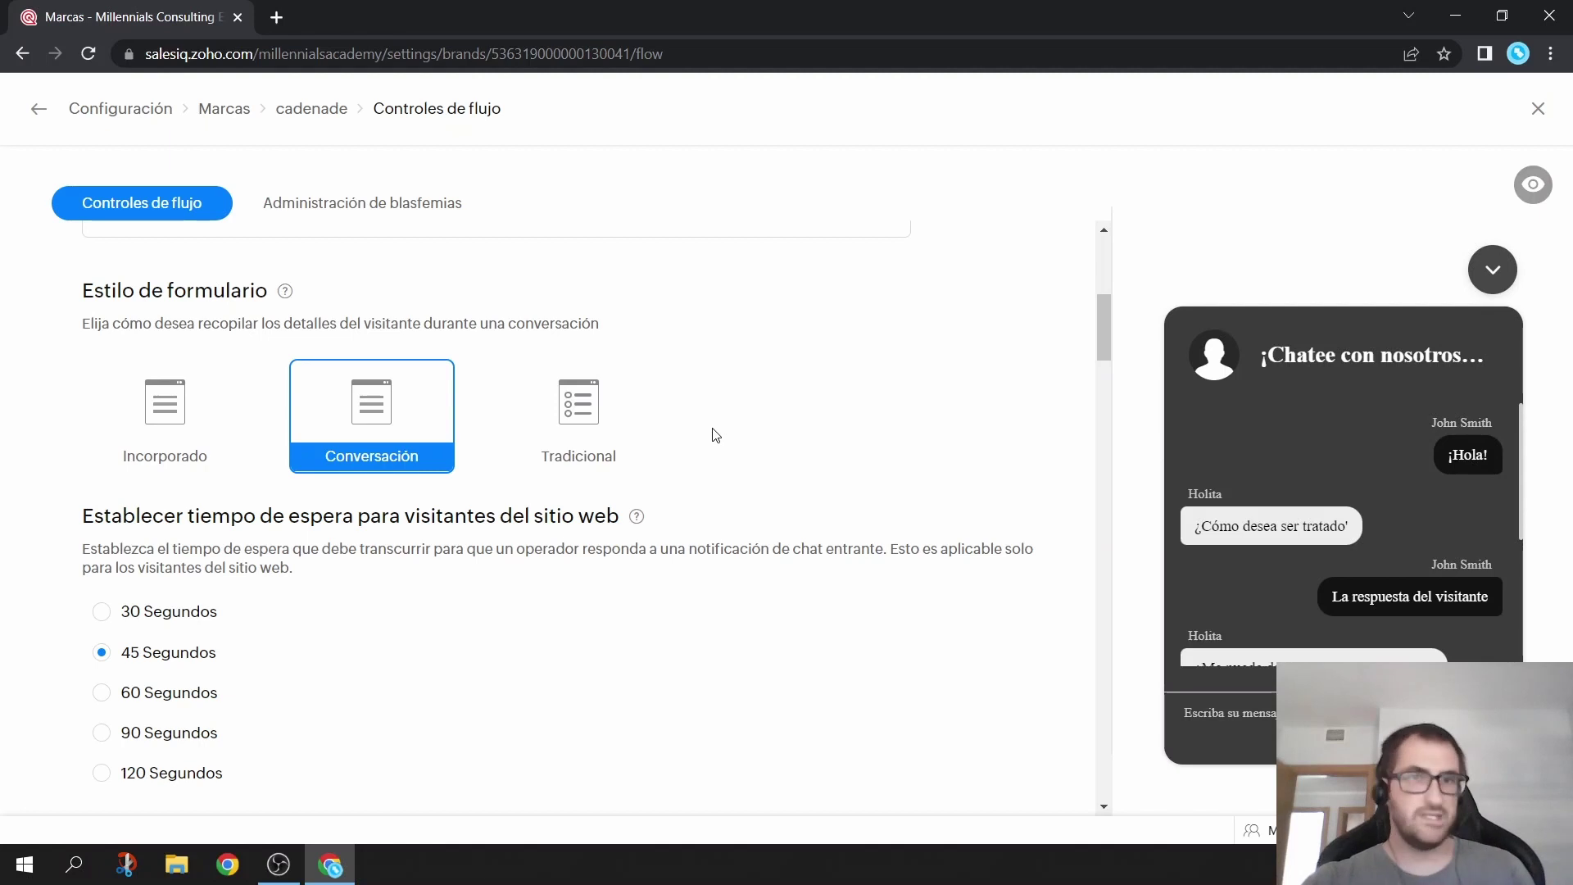
# Review the flow control options for waiting time, departments, chat reopening, parallel conversations, notifications and the chat queue.
pyautogui.scroll(-5, 715, 435)
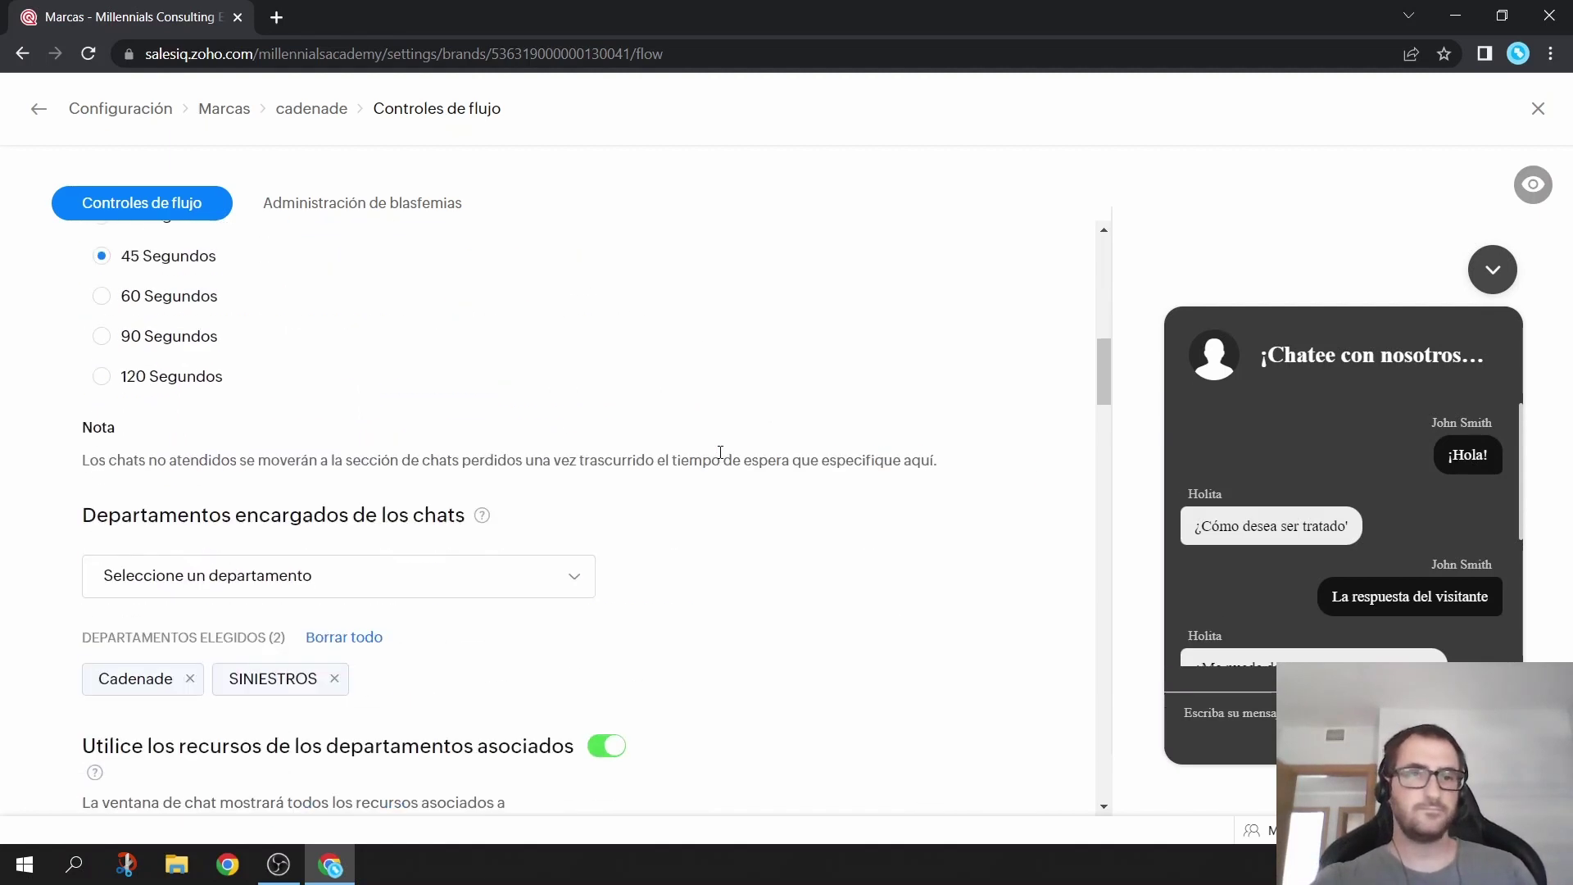
pyautogui.click(468, 572)
pyautogui.click(621, 471)
pyautogui.scroll(-3, 678, 449)
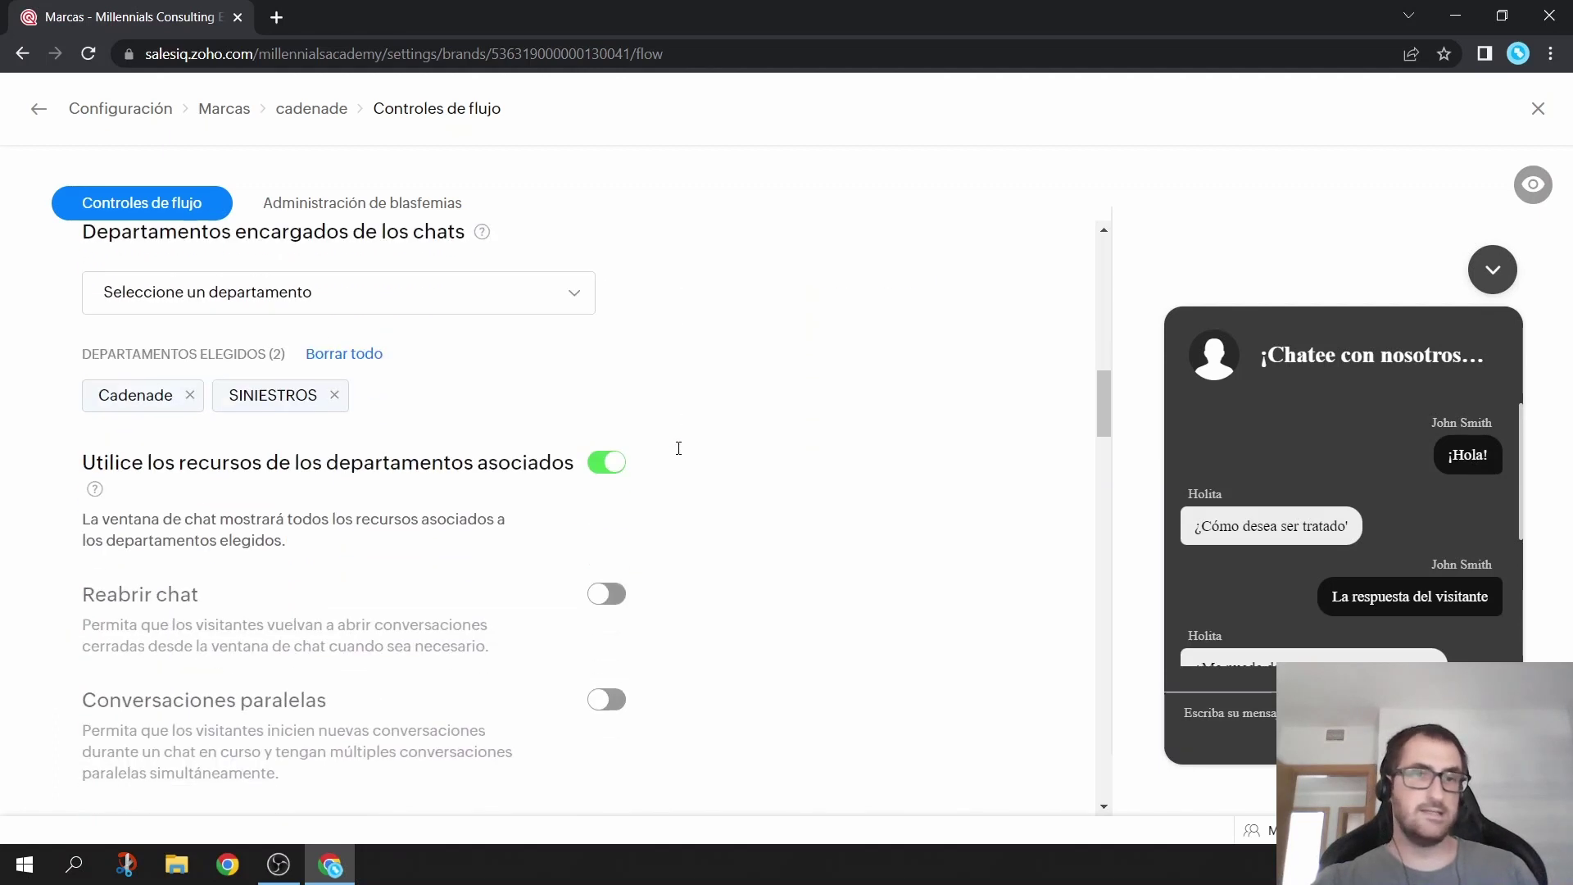
pyautogui.scroll(-3, 679, 448)
pyautogui.scroll(1, 309, 377)
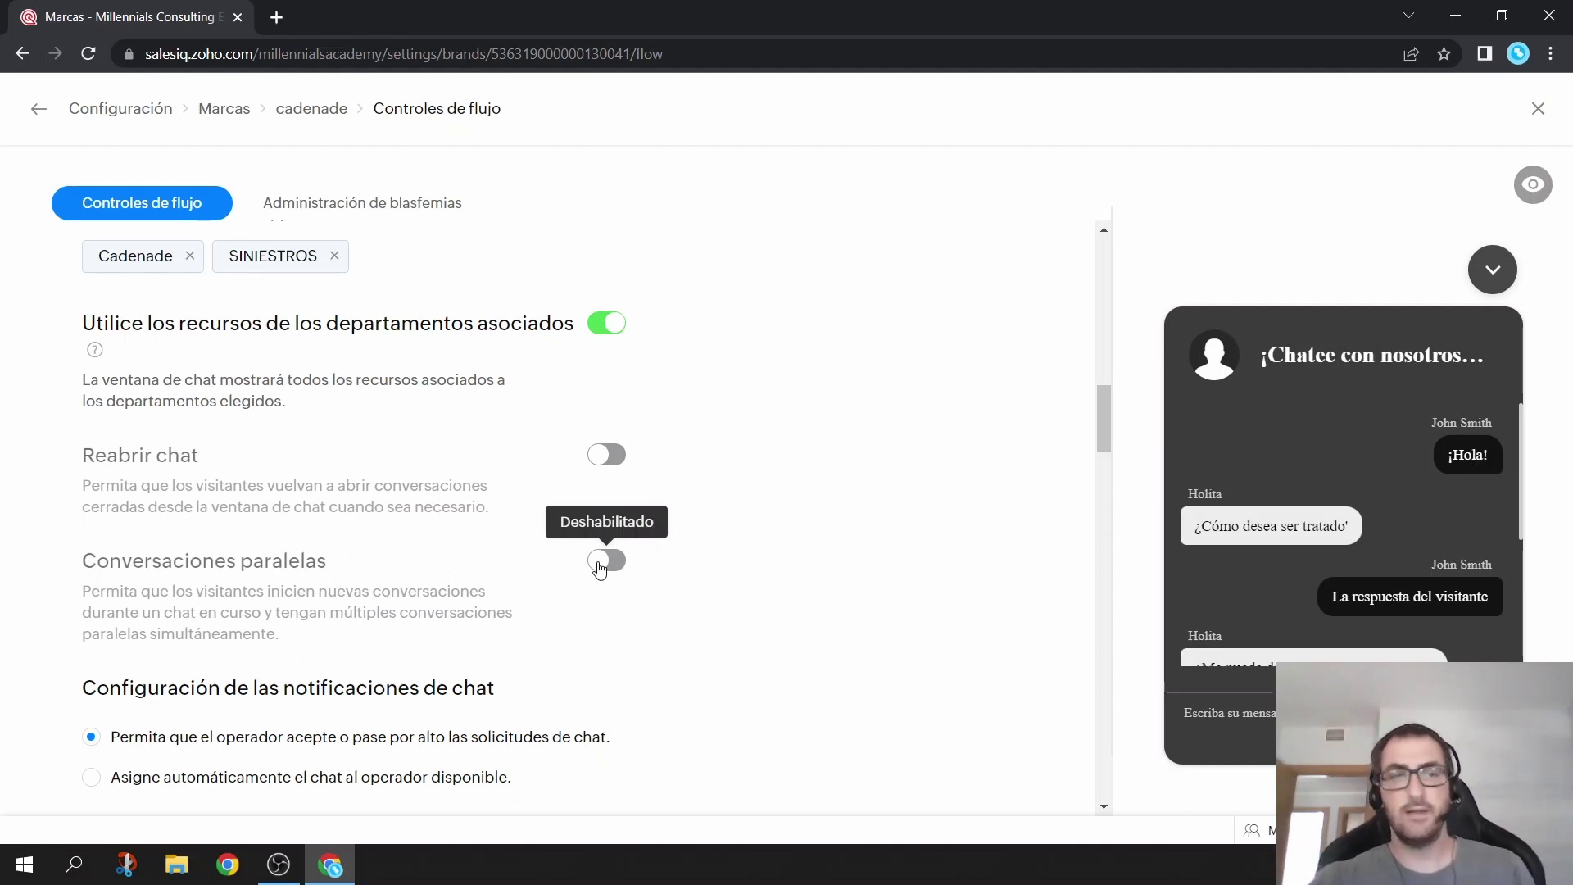
pyautogui.scroll(-6, 600, 567)
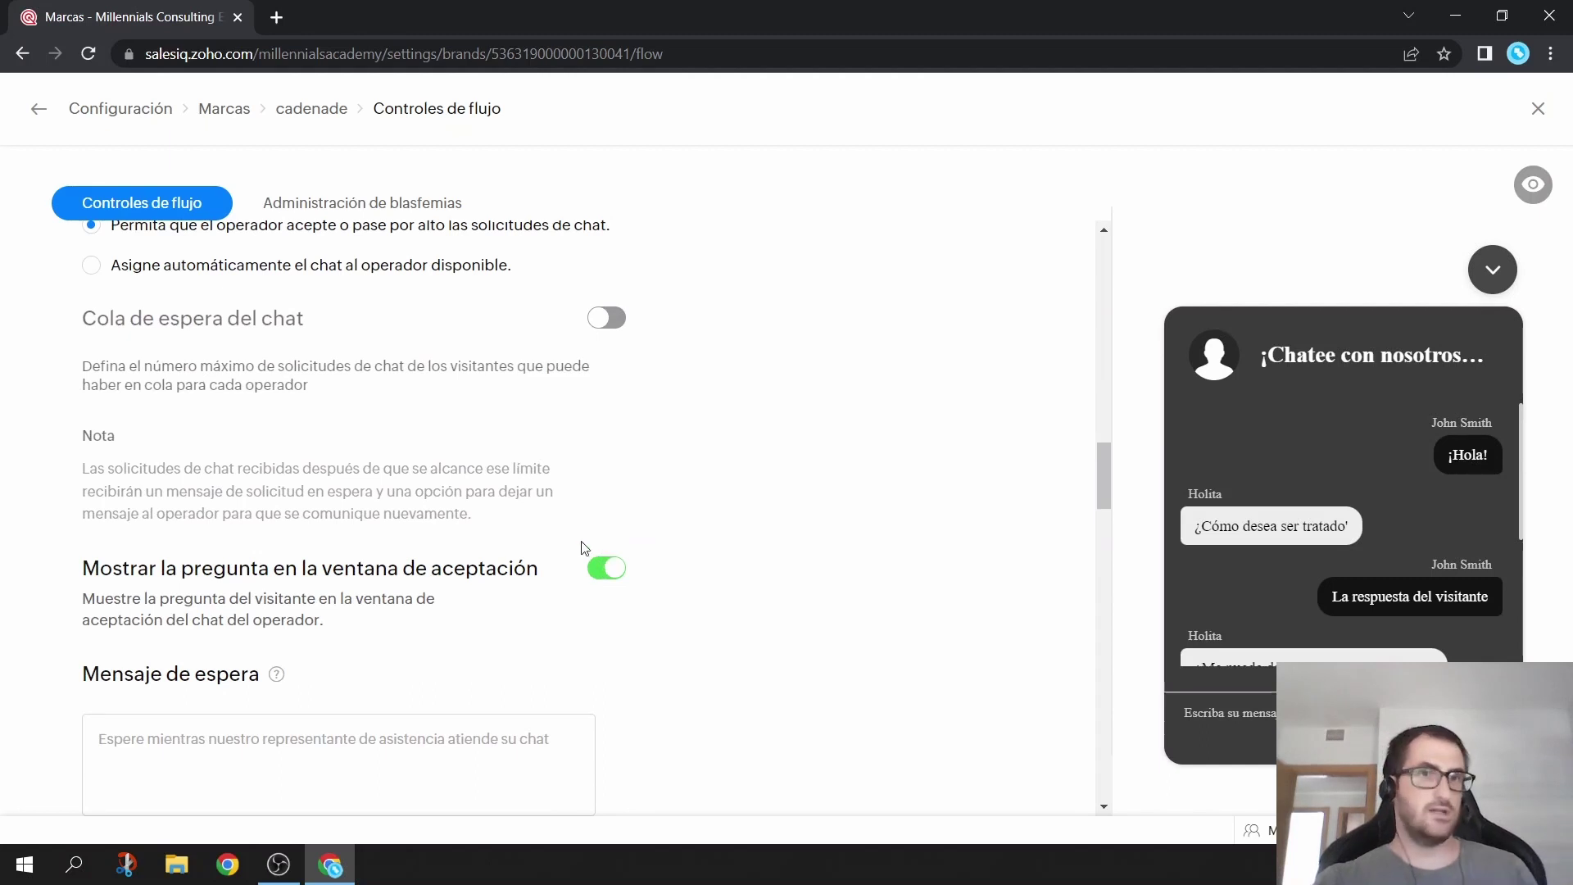
# Open the cadenade brand's Configuraciones, look over the General options and open the Canales settings.
pyautogui.click(324, 109)
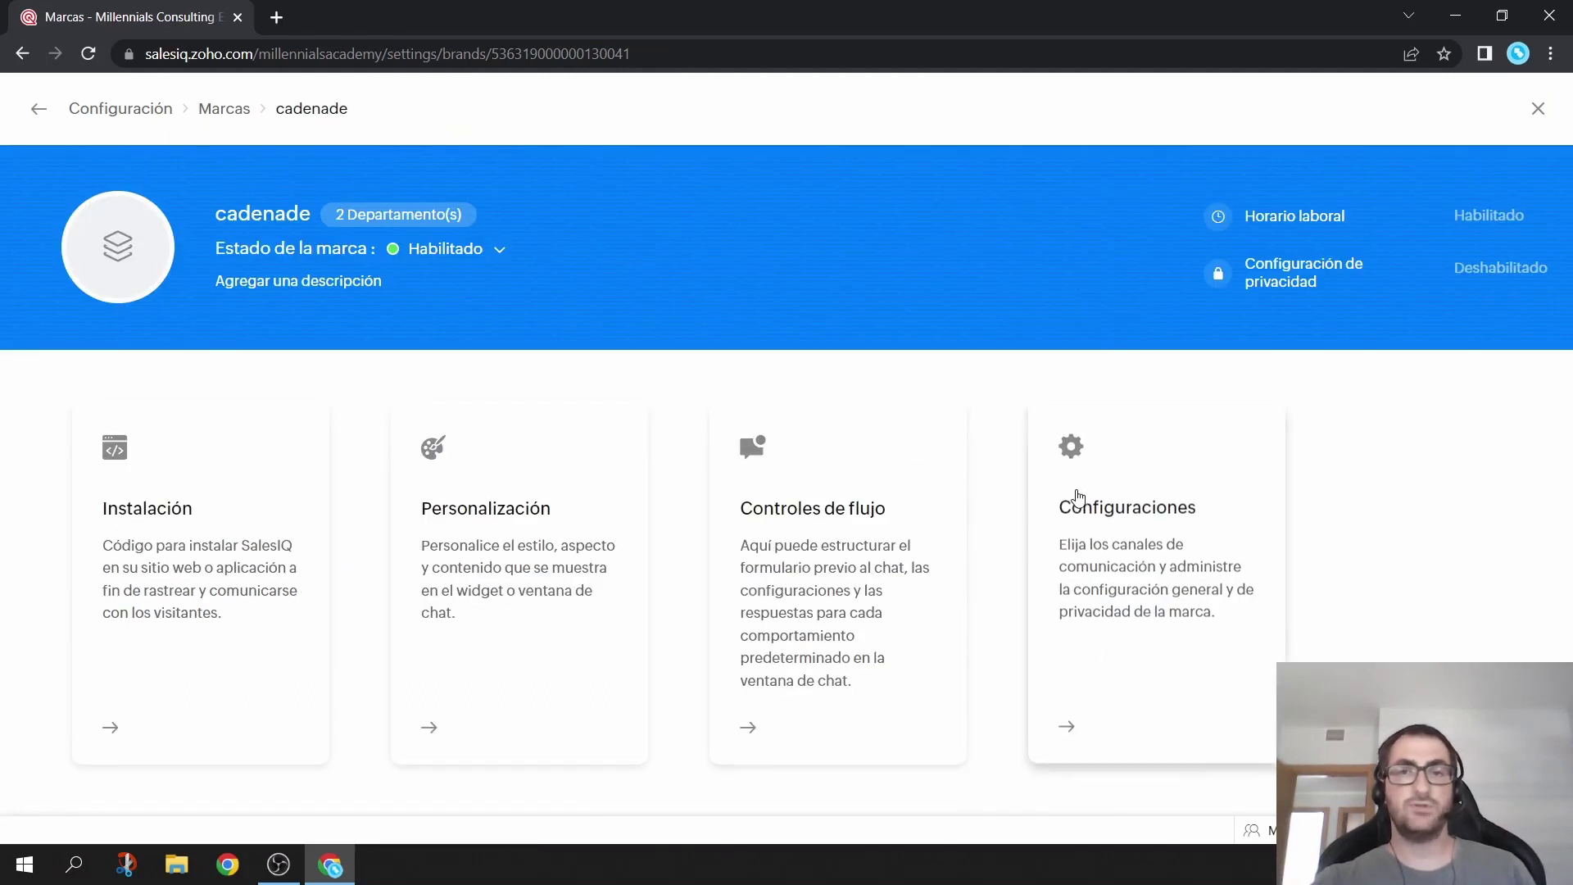
pyautogui.click(1079, 497)
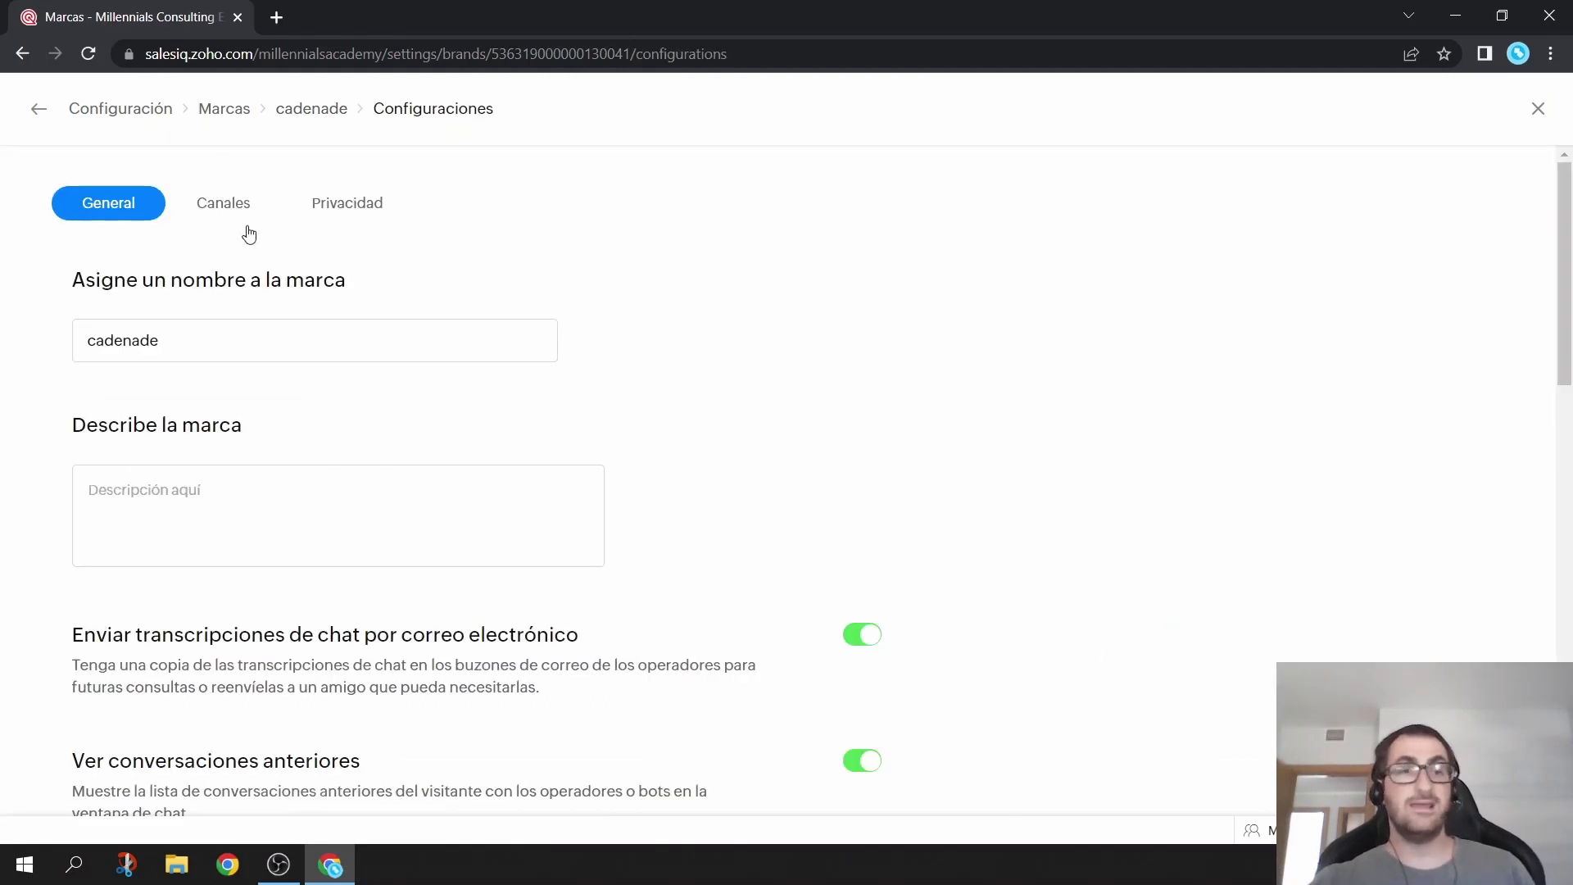
pyautogui.scroll(-3, 292, 352)
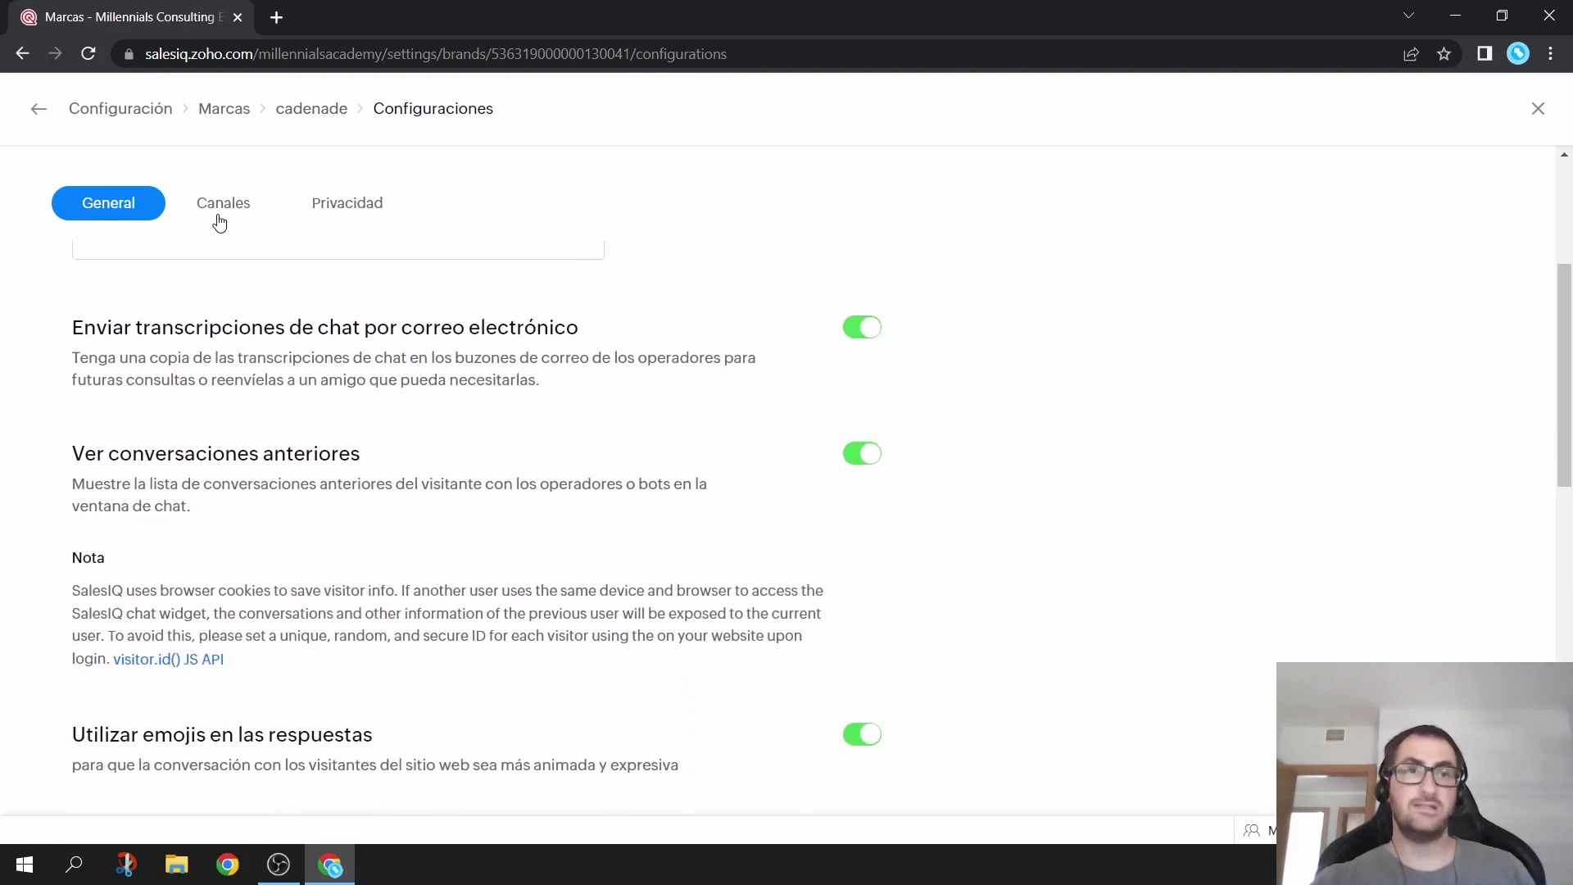
pyautogui.click(220, 221)
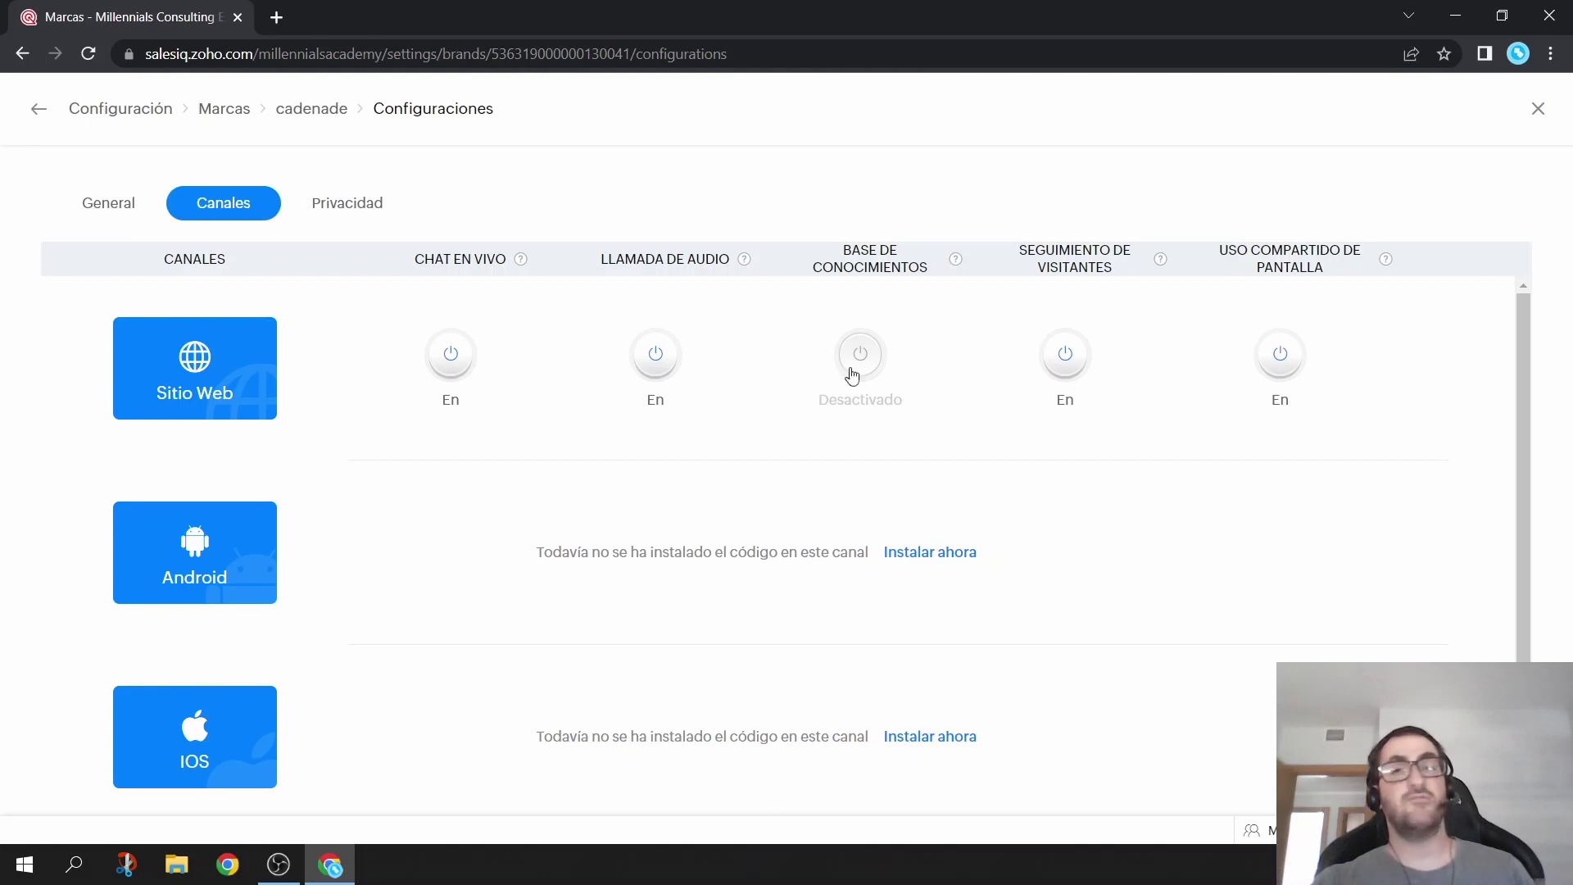
# Toggle live chat and visitor tracking off and on for the Sitio Web channel, then leave live chat off and tracking on.
pyautogui.click(451, 357)
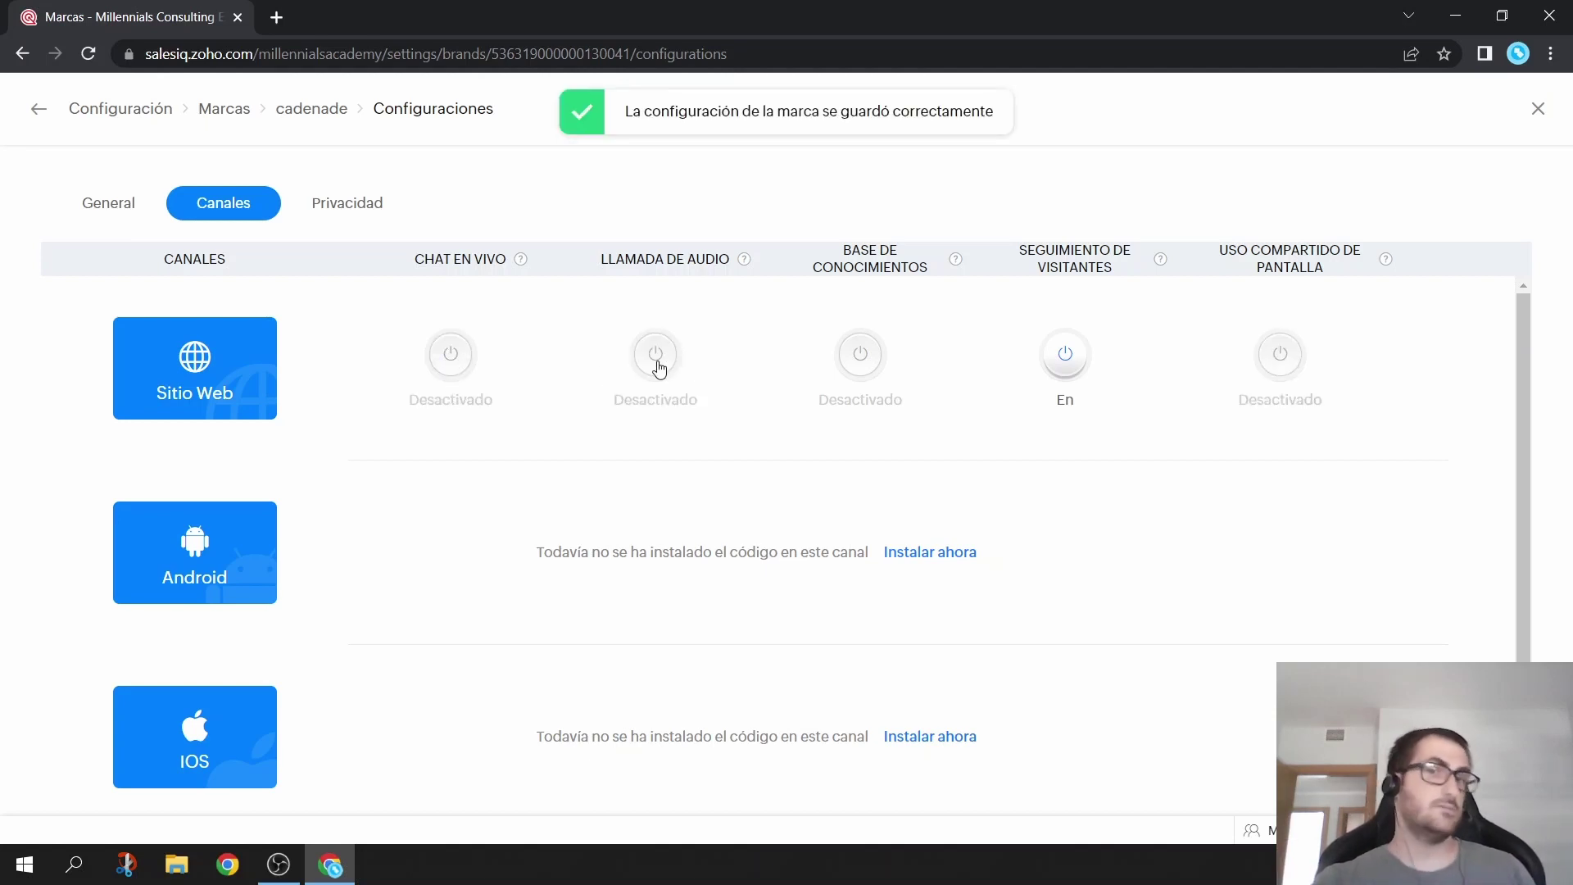
pyautogui.click(455, 356)
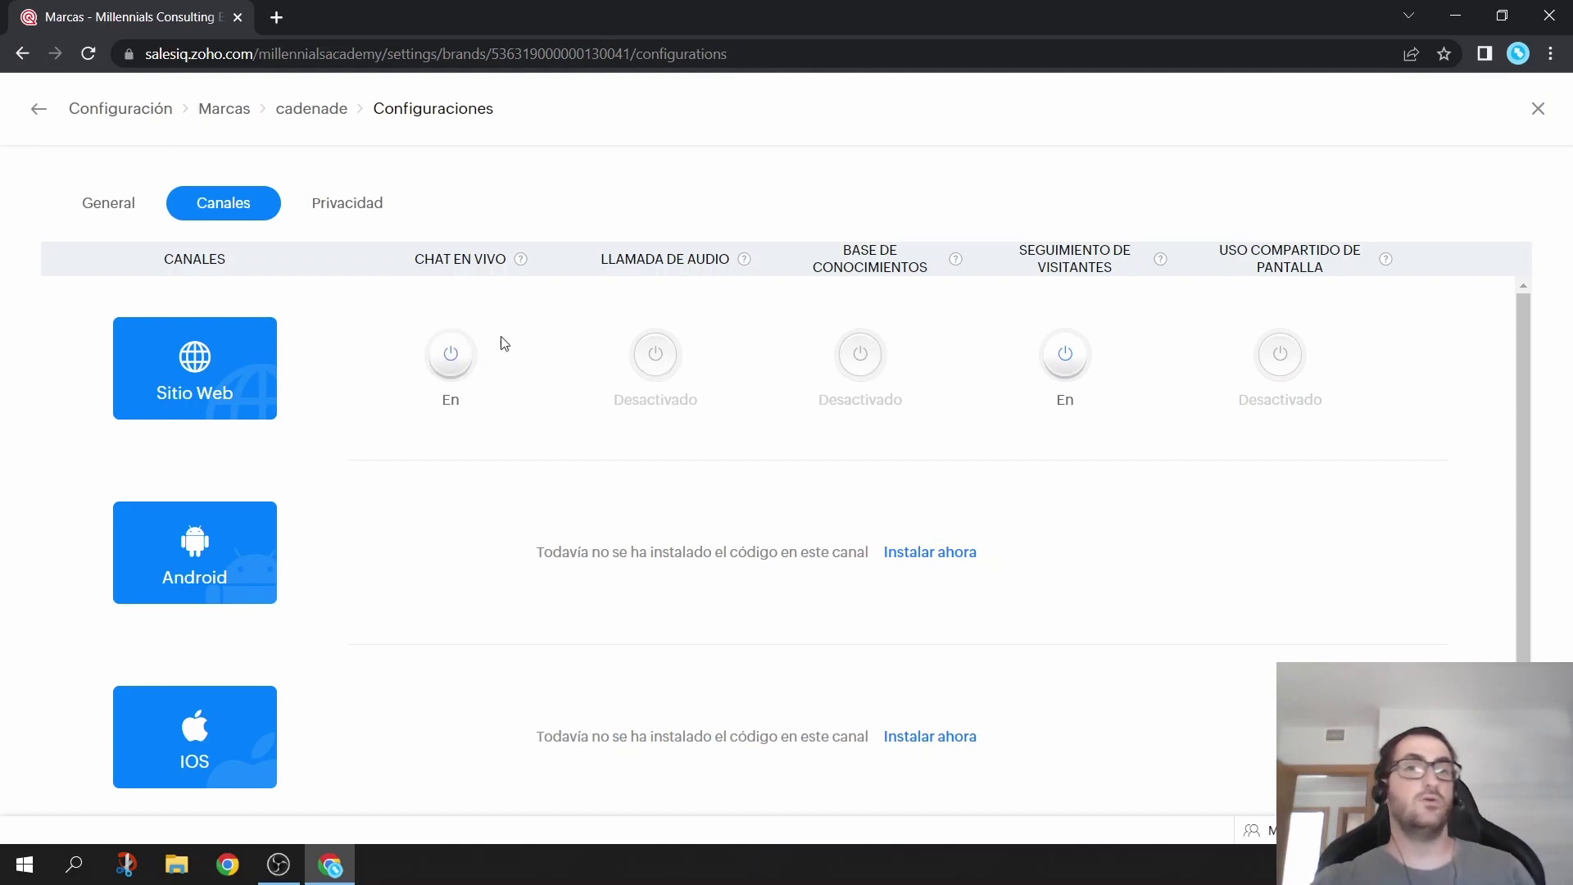
pyautogui.click(1067, 360)
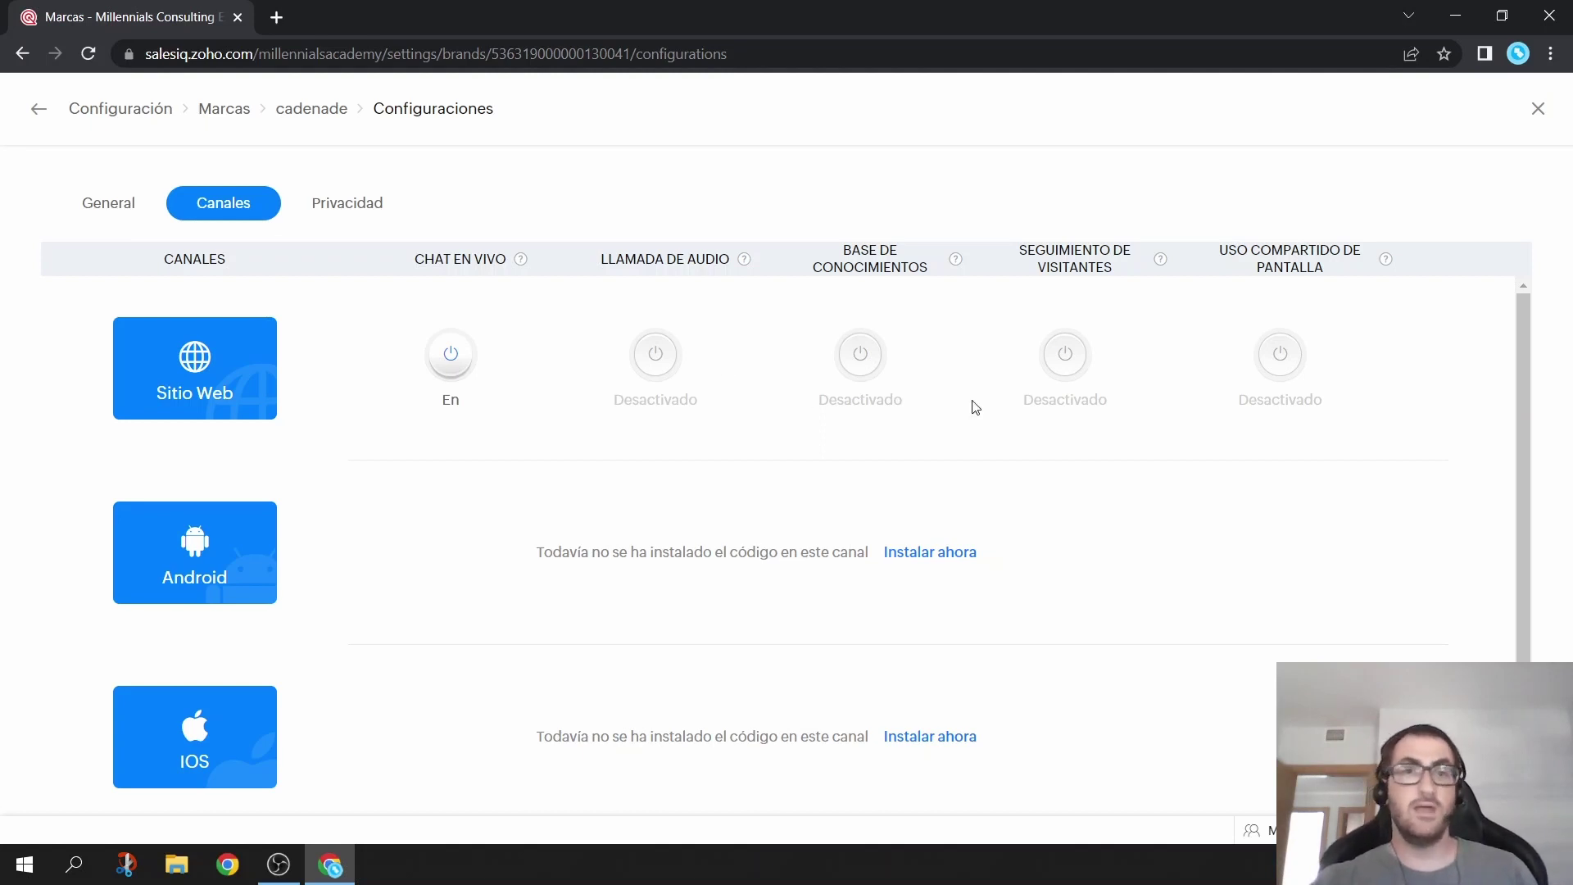
pyautogui.click(1073, 359)
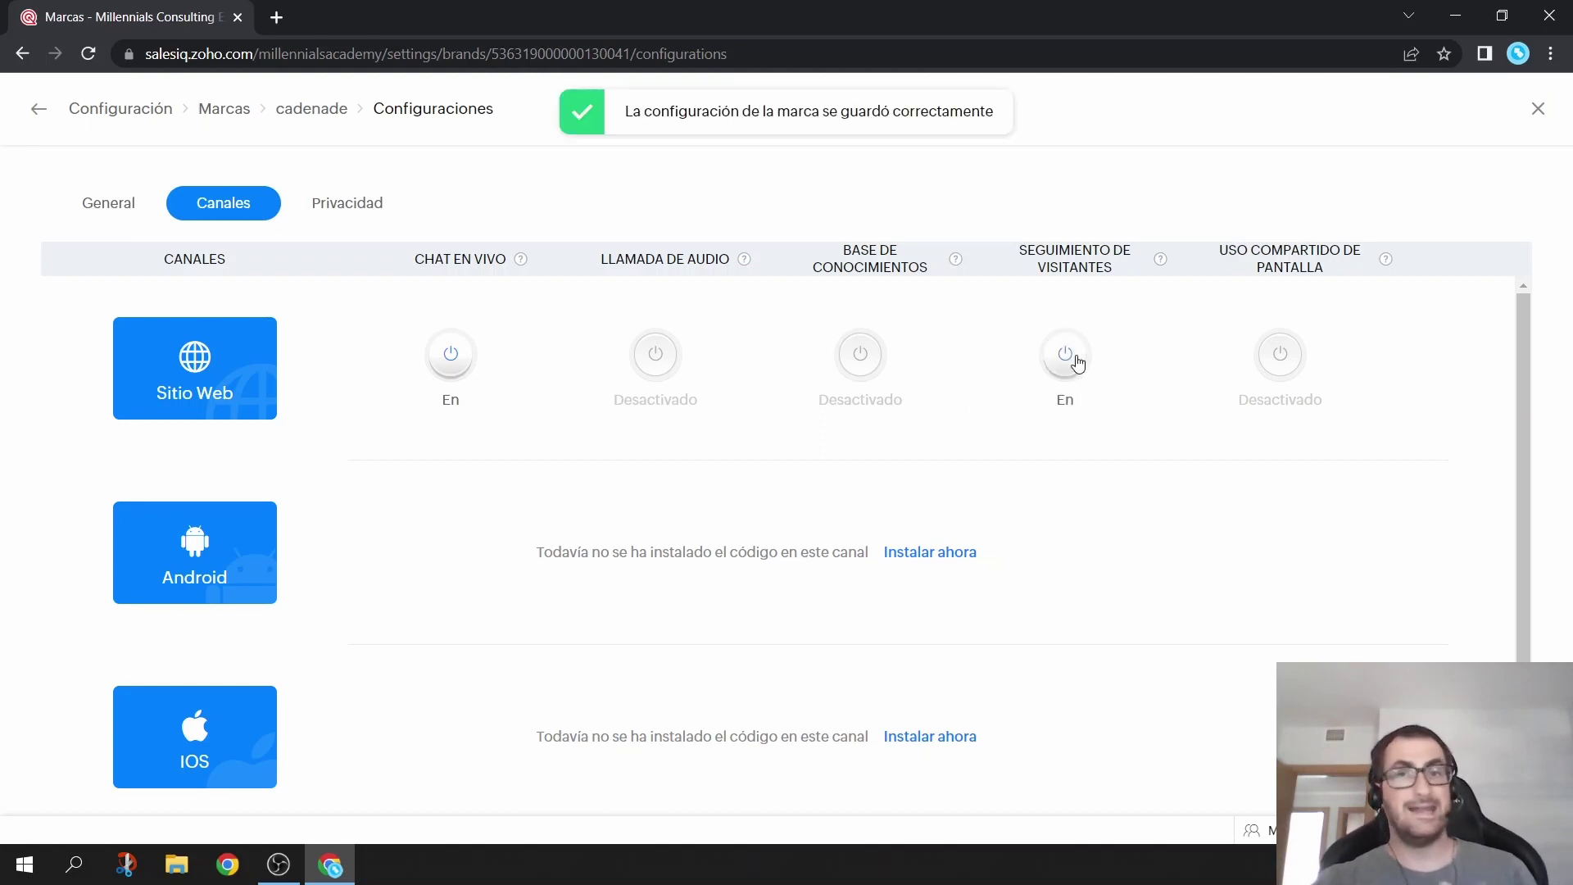
pyautogui.click(439, 365)
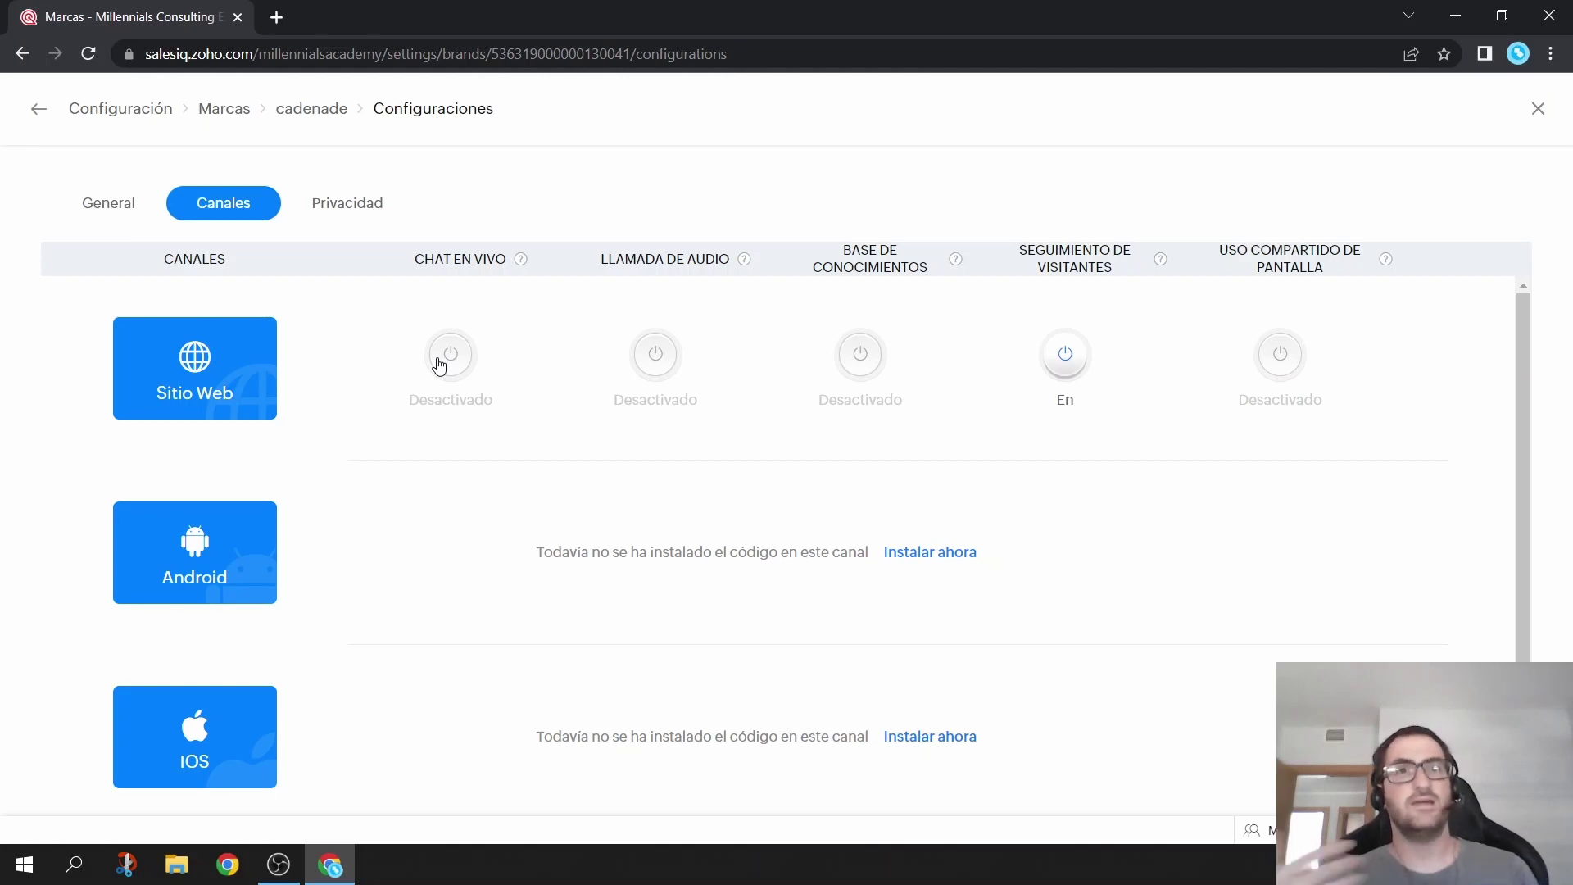
# Open the Configuración global page and review its sections, from the operator interface to visitor tracking.
pyautogui.click(166, 115)
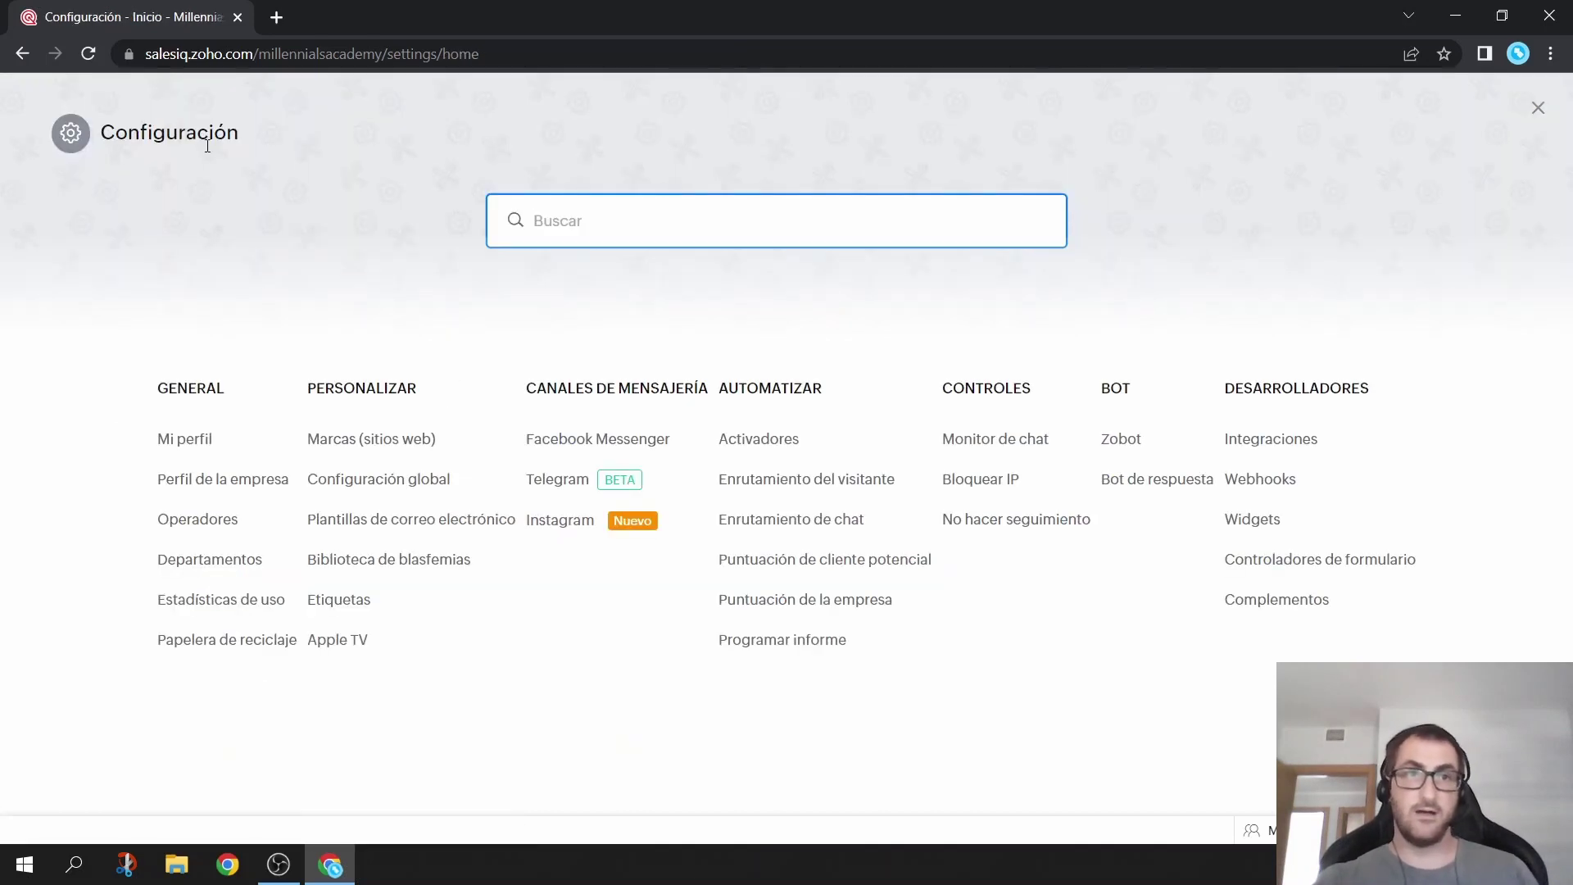
pyautogui.click(373, 483)
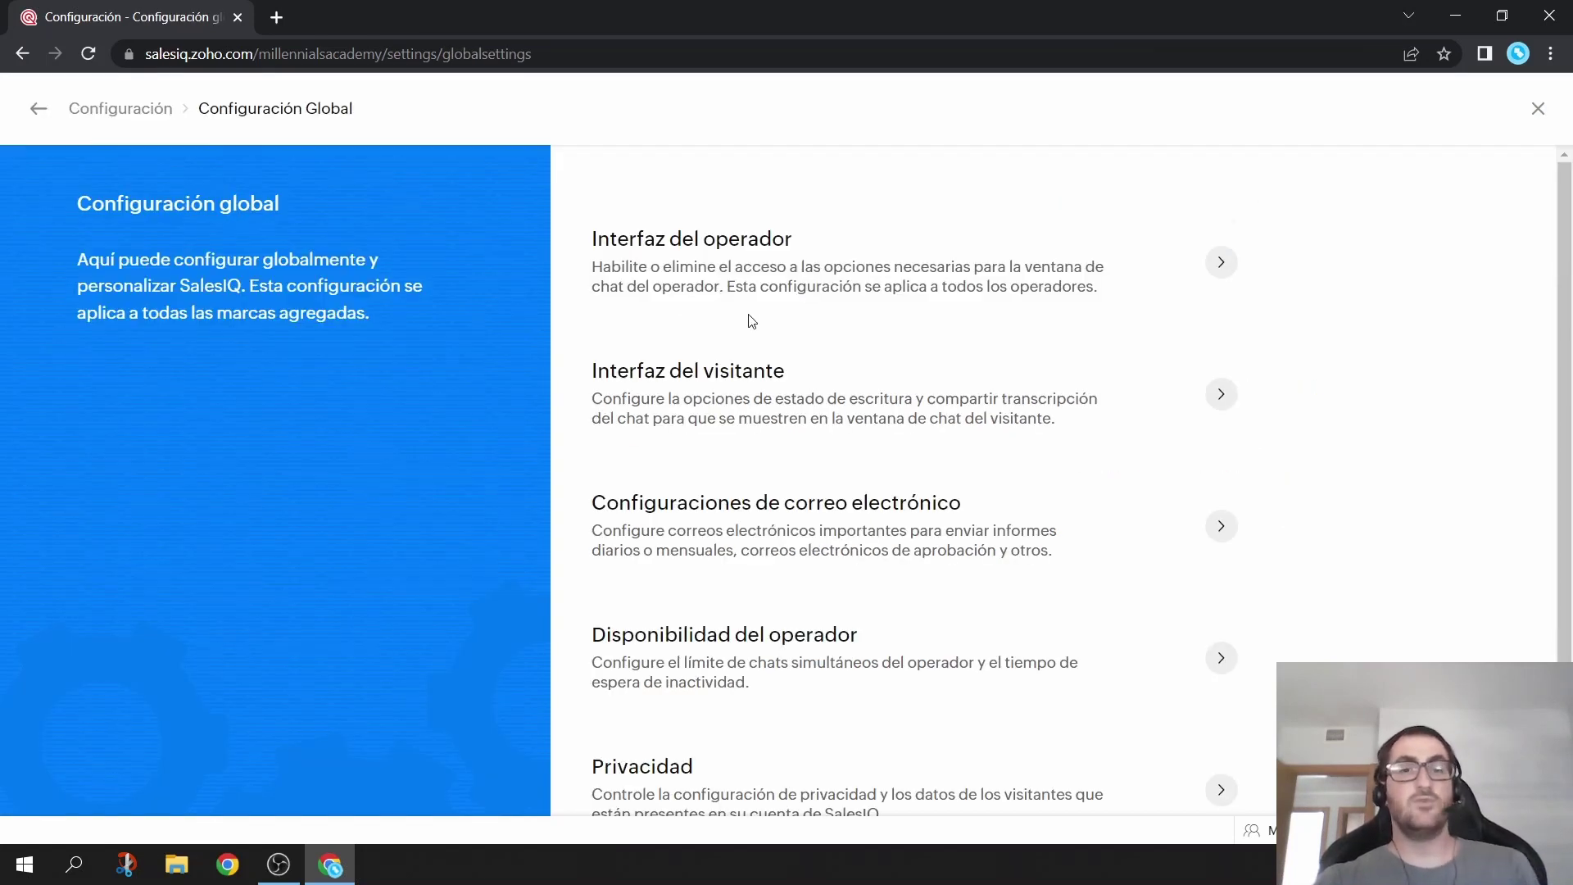
pyautogui.scroll(-2, 771, 394)
pyautogui.scroll(2, 808, 488)
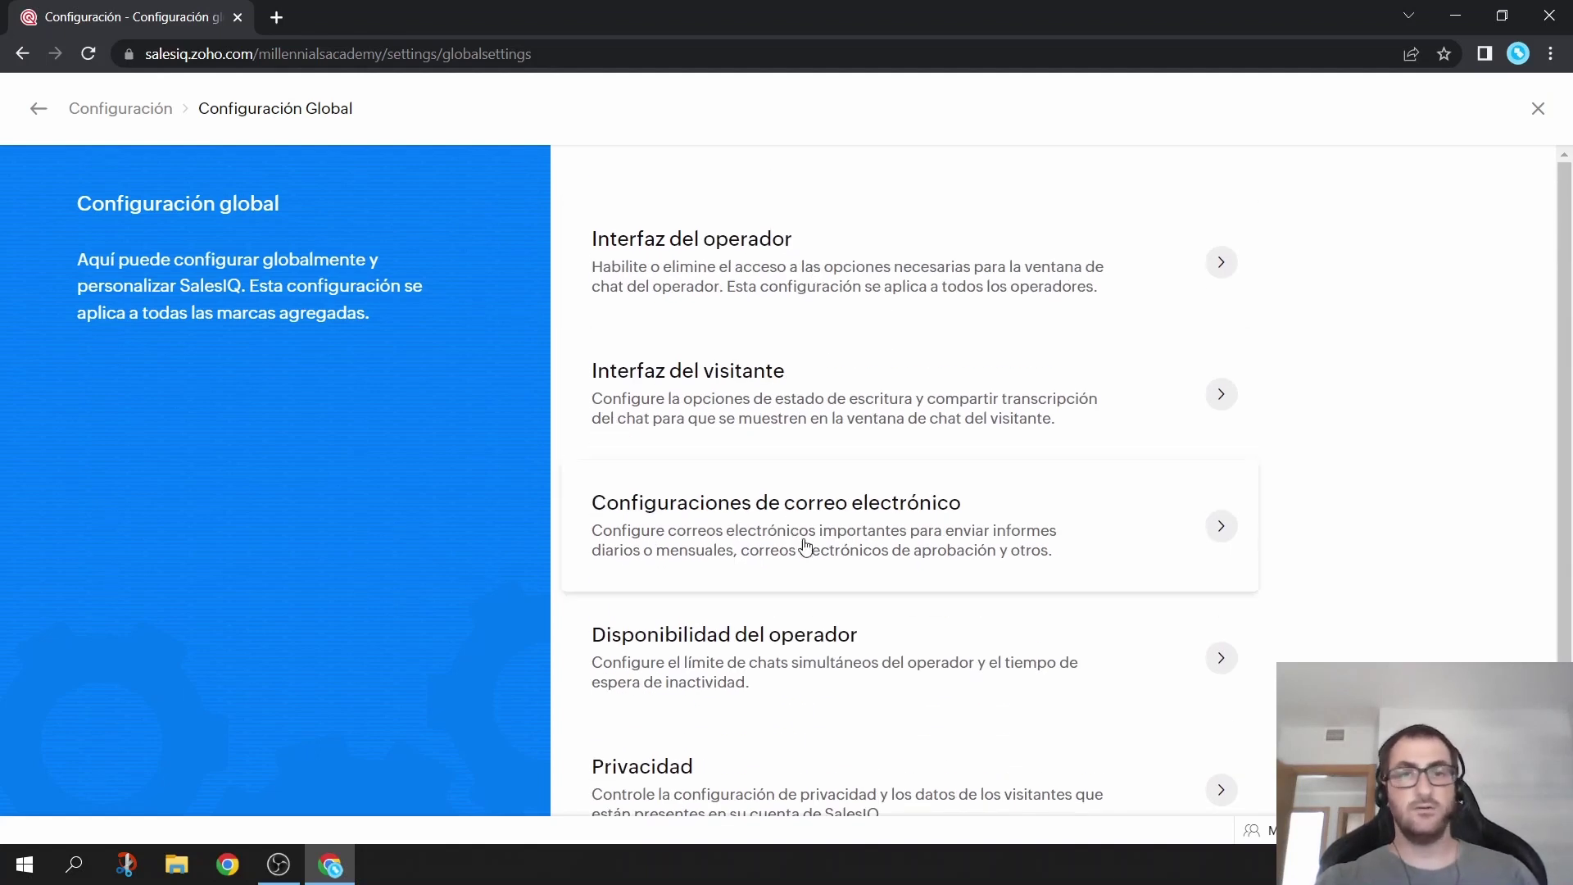
pyautogui.scroll(-2, 761, 666)
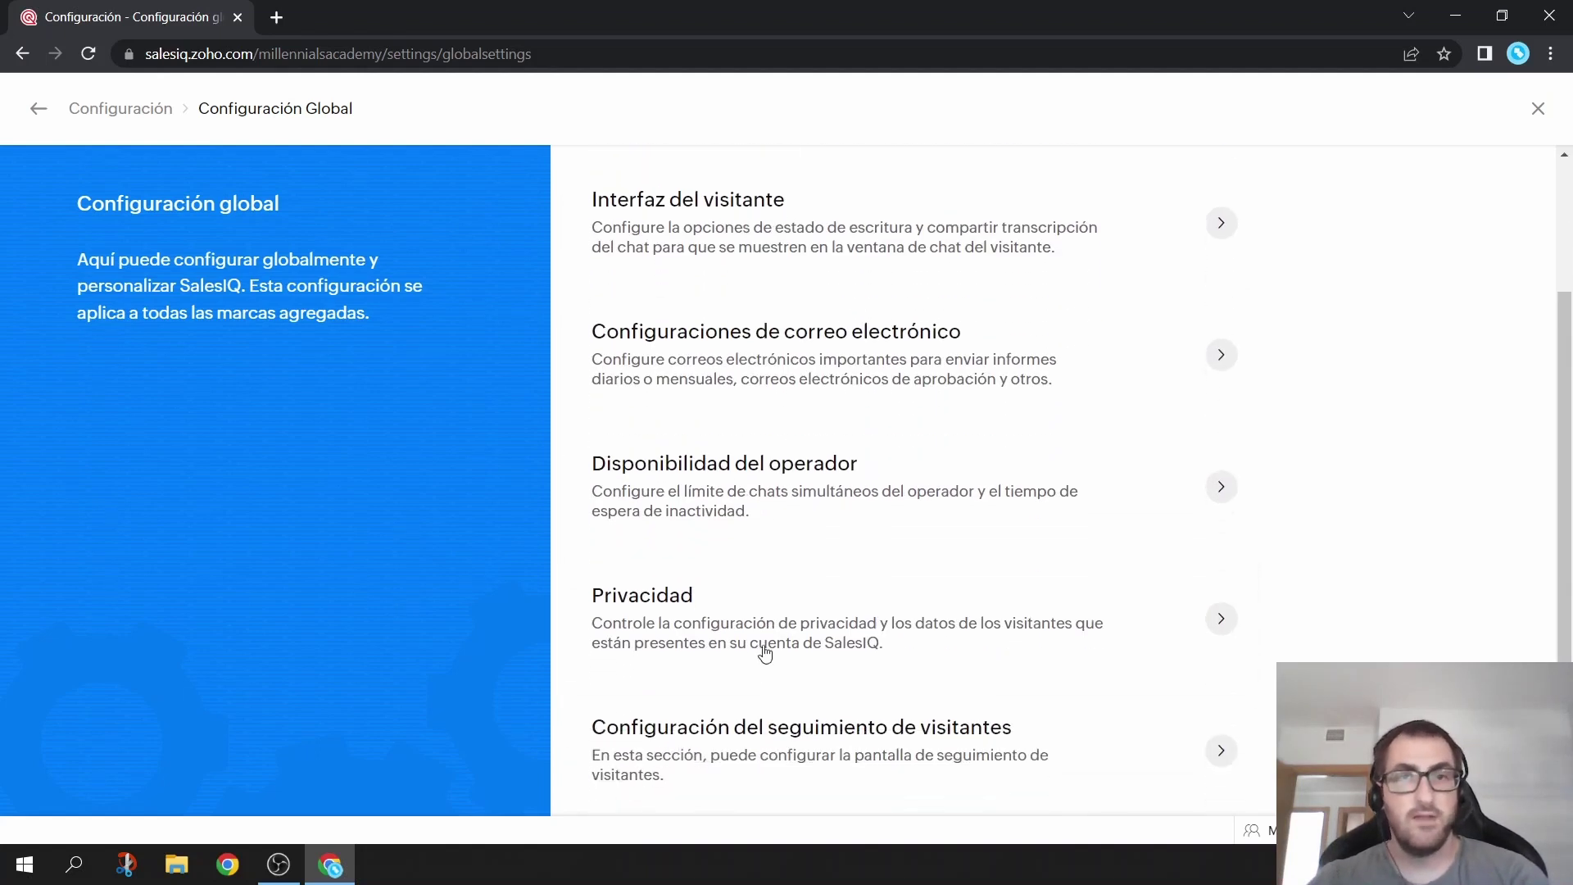
pyautogui.scroll(2, 759, 587)
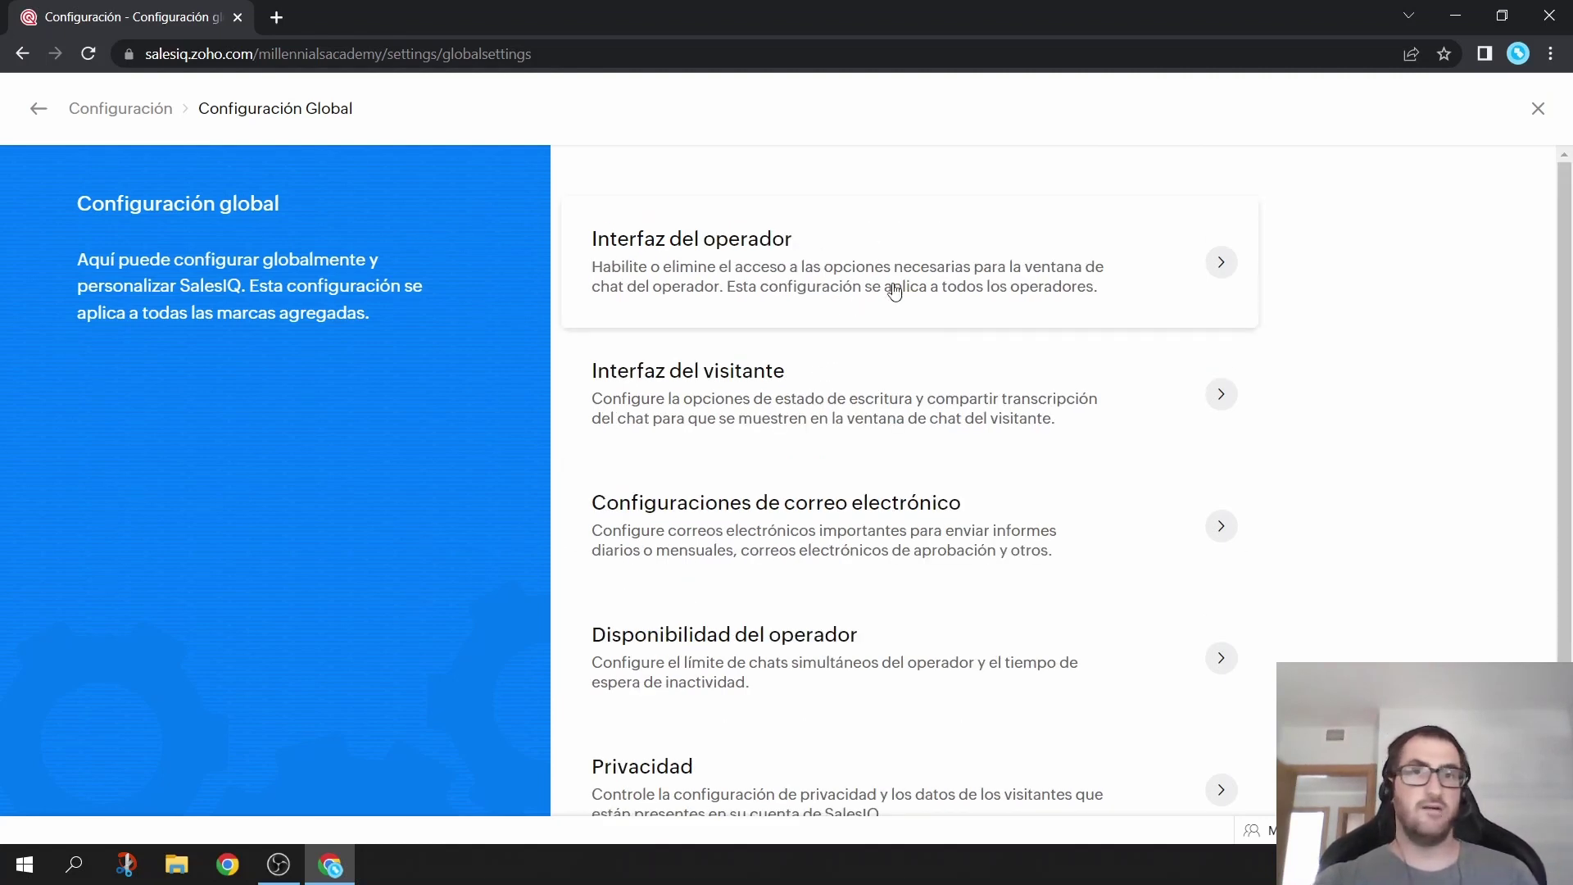
# Look over the Interfaz del operador settings and disable Llamada de audio globally.
pyautogui.click(965, 297)
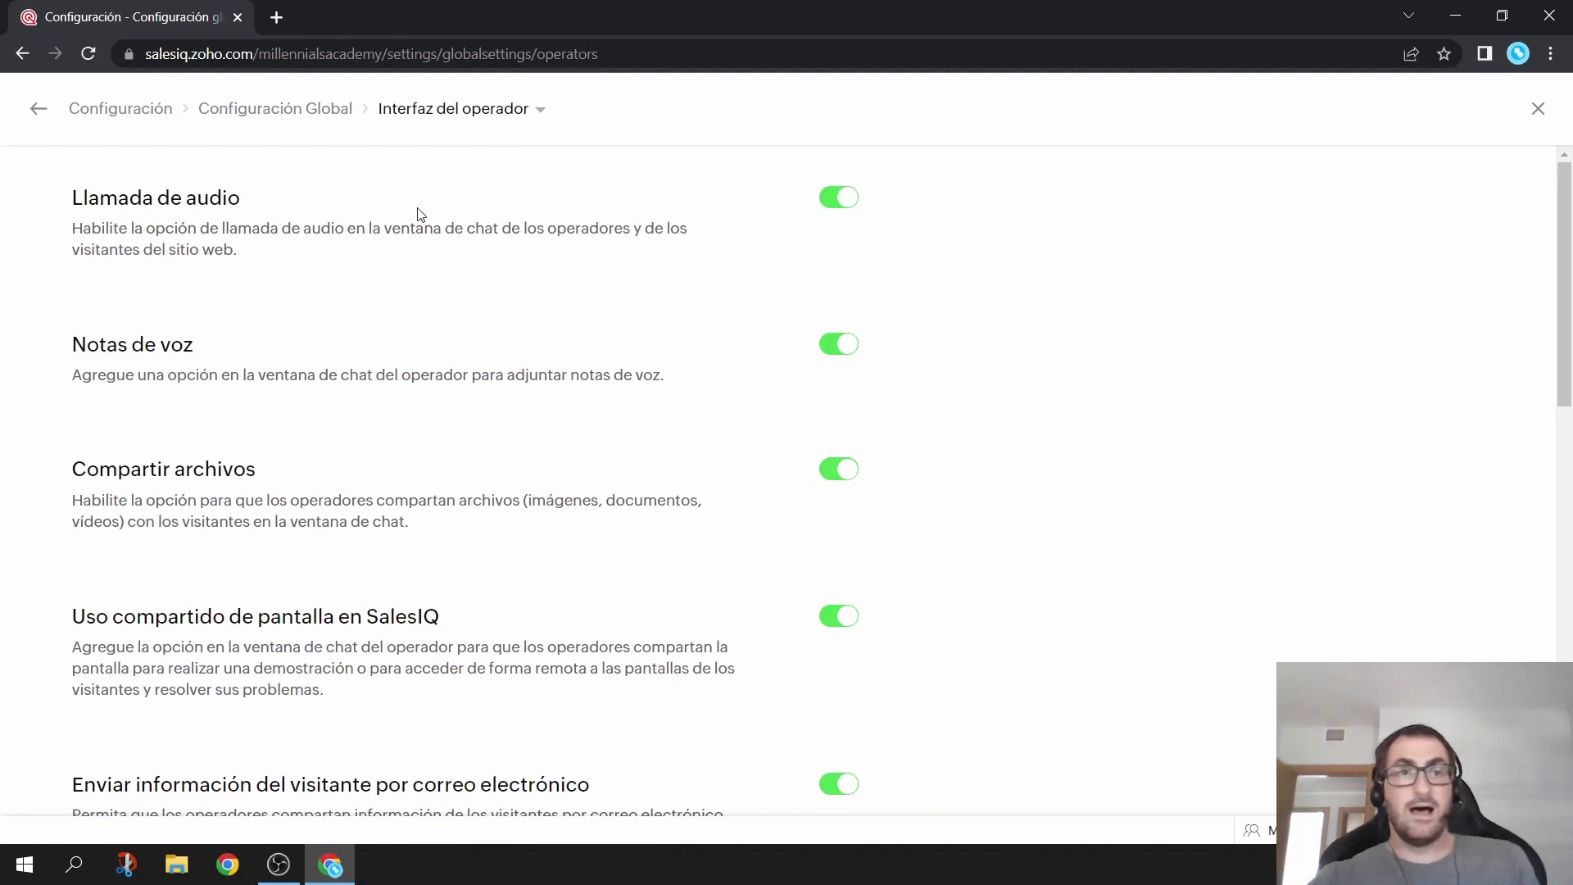
pyautogui.scroll(-8, 598, 604)
pyautogui.scroll(6, 597, 604)
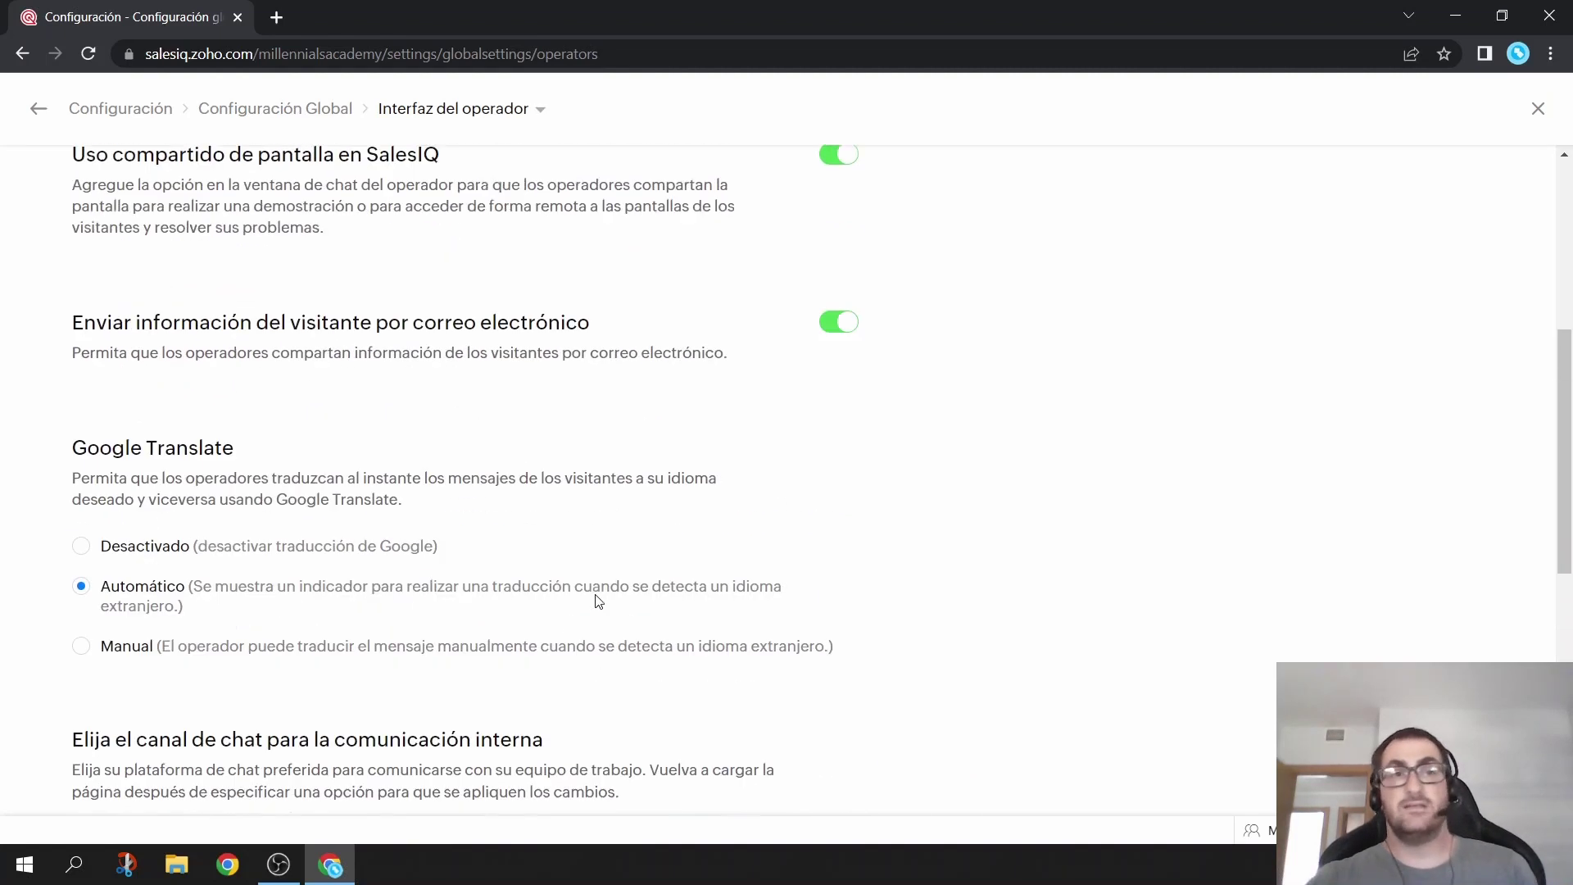
pyautogui.scroll(2, 598, 603)
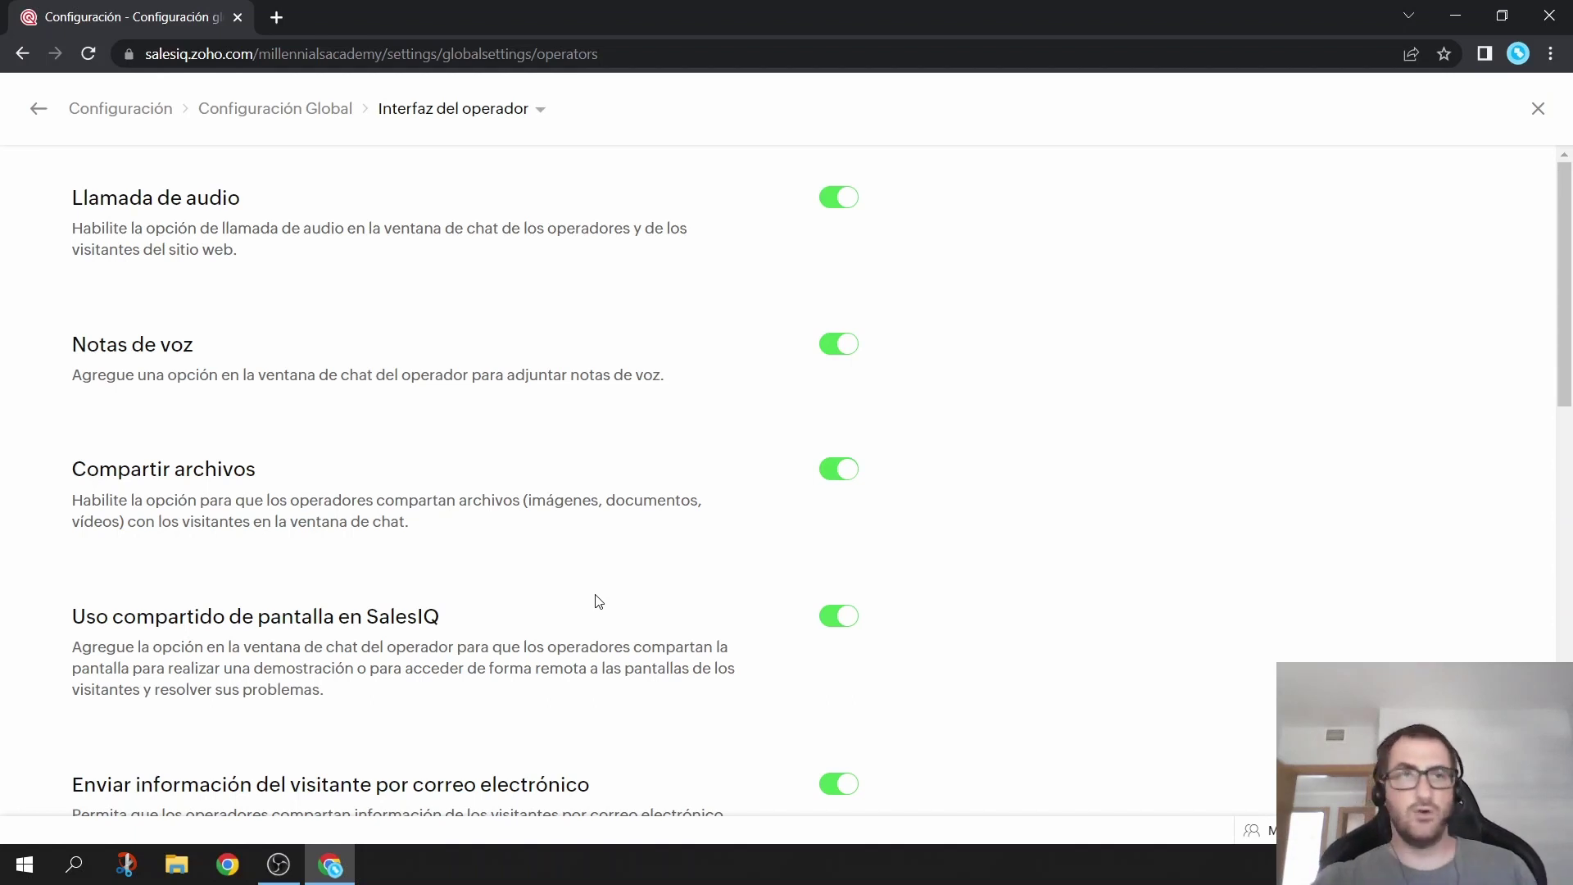
pyautogui.click(839, 200)
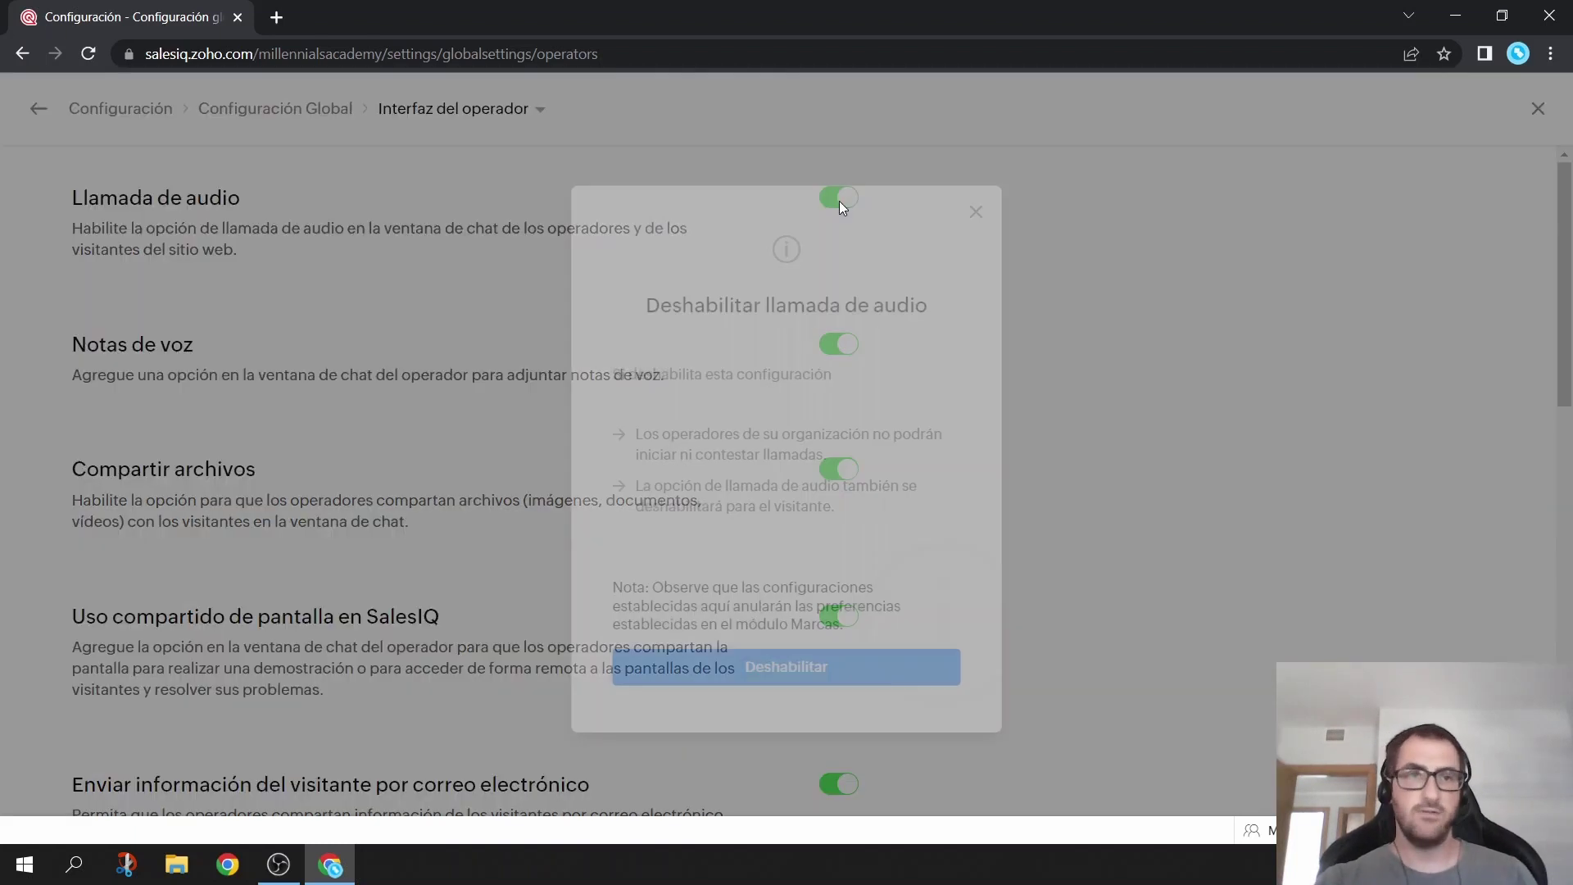
pyautogui.click(776, 665)
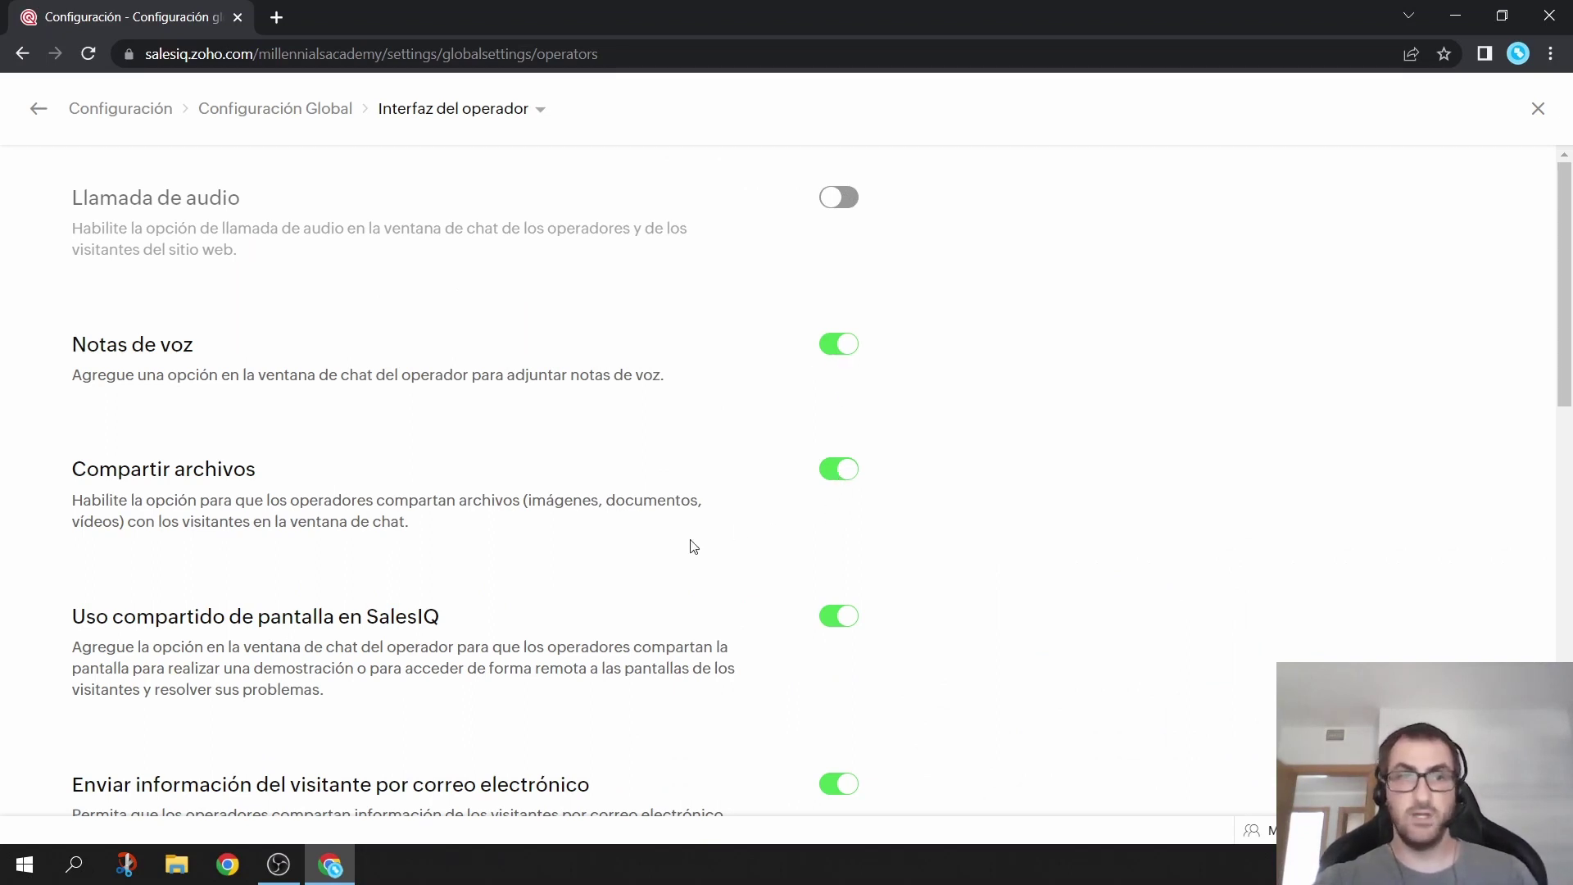
# Review the operator interface options for file and screen sharing, visitor information by email, Google Translate, internal chat and remote access.
pyautogui.scroll(-2, 492, 451)
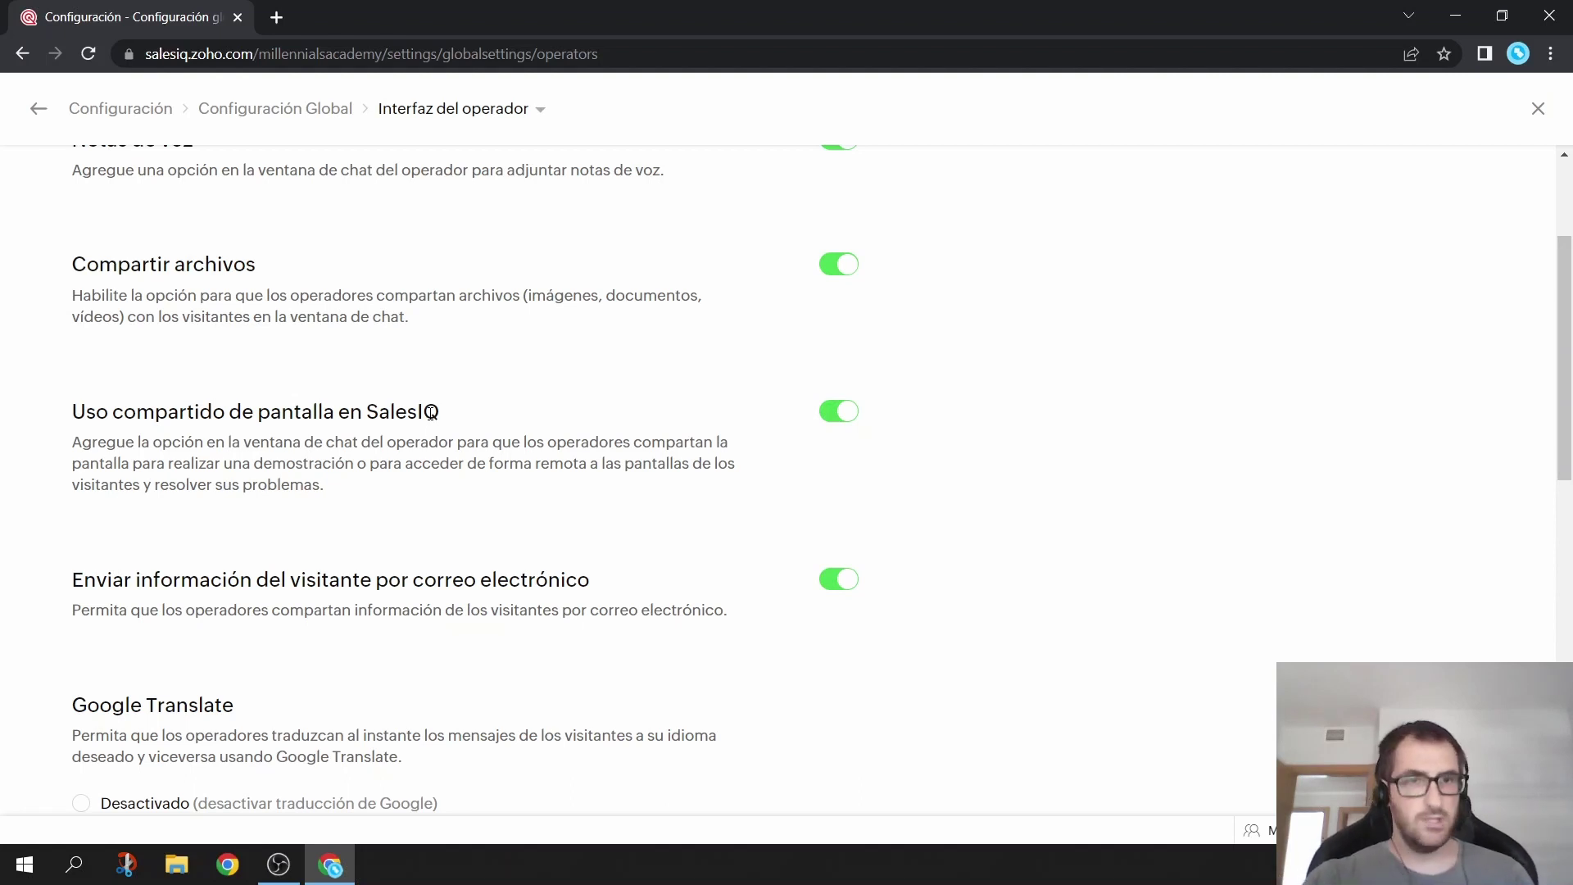
pyautogui.scroll(-3, 481, 518)
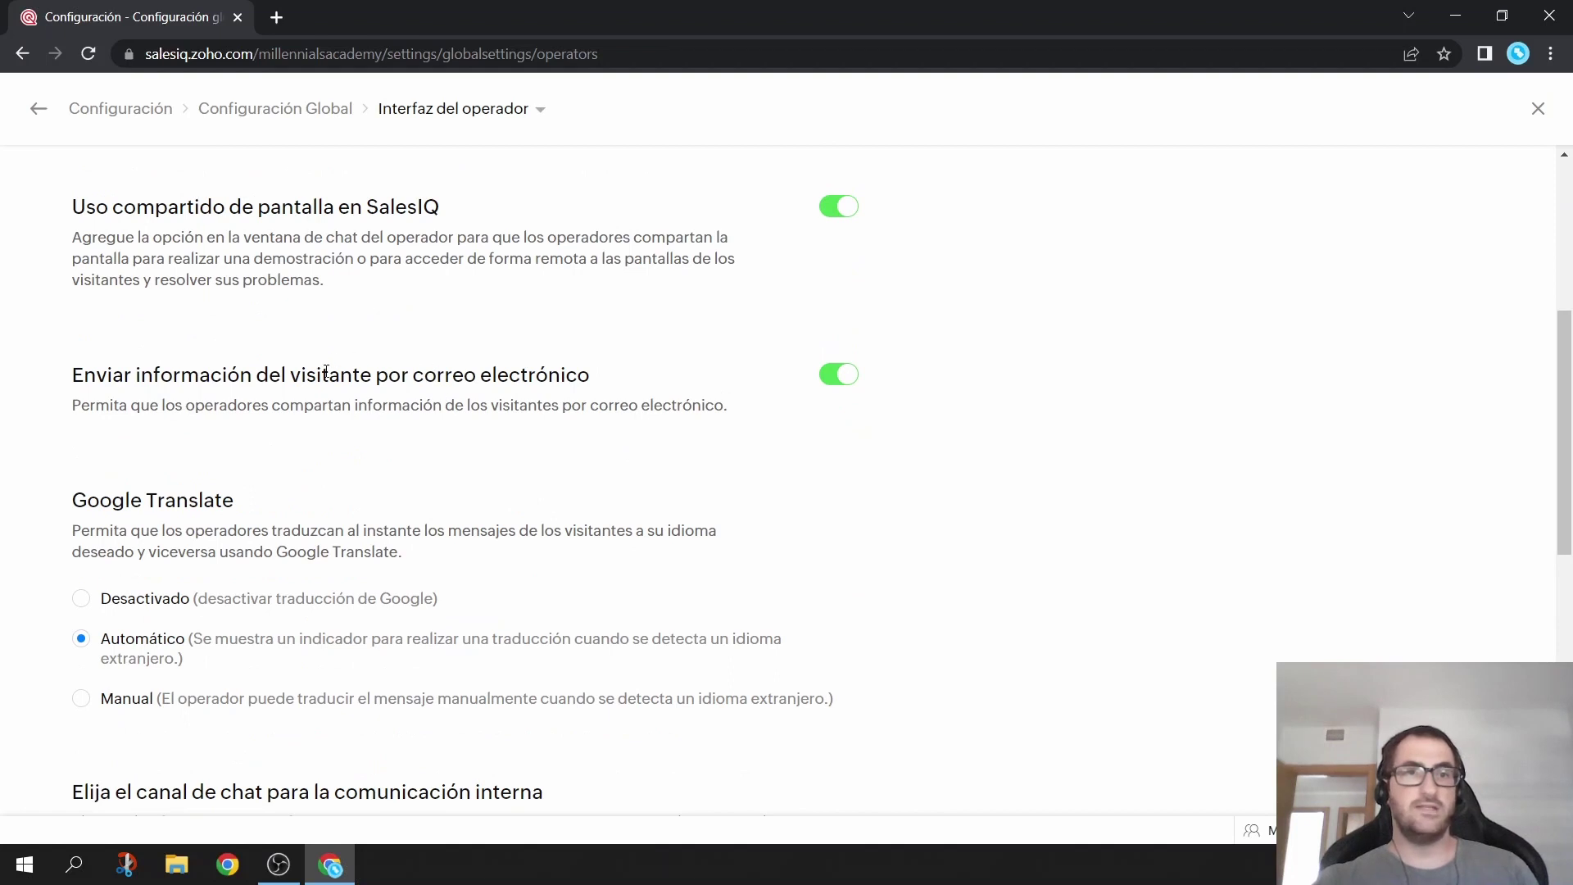
pyautogui.scroll(-1, 333, 445)
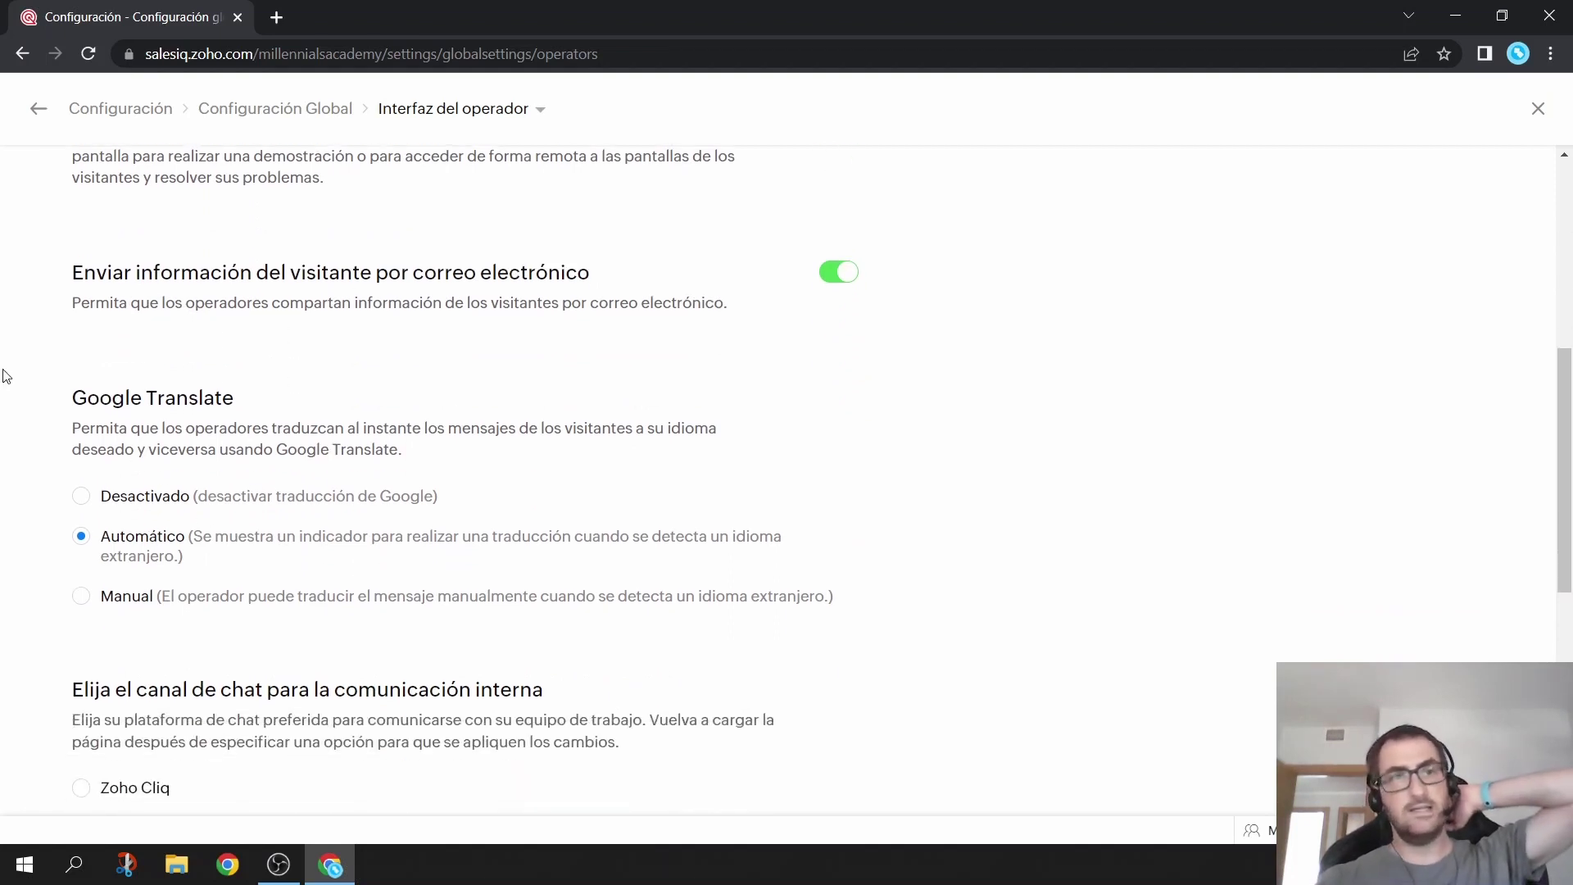
pyautogui.scroll(-1, 292, 464)
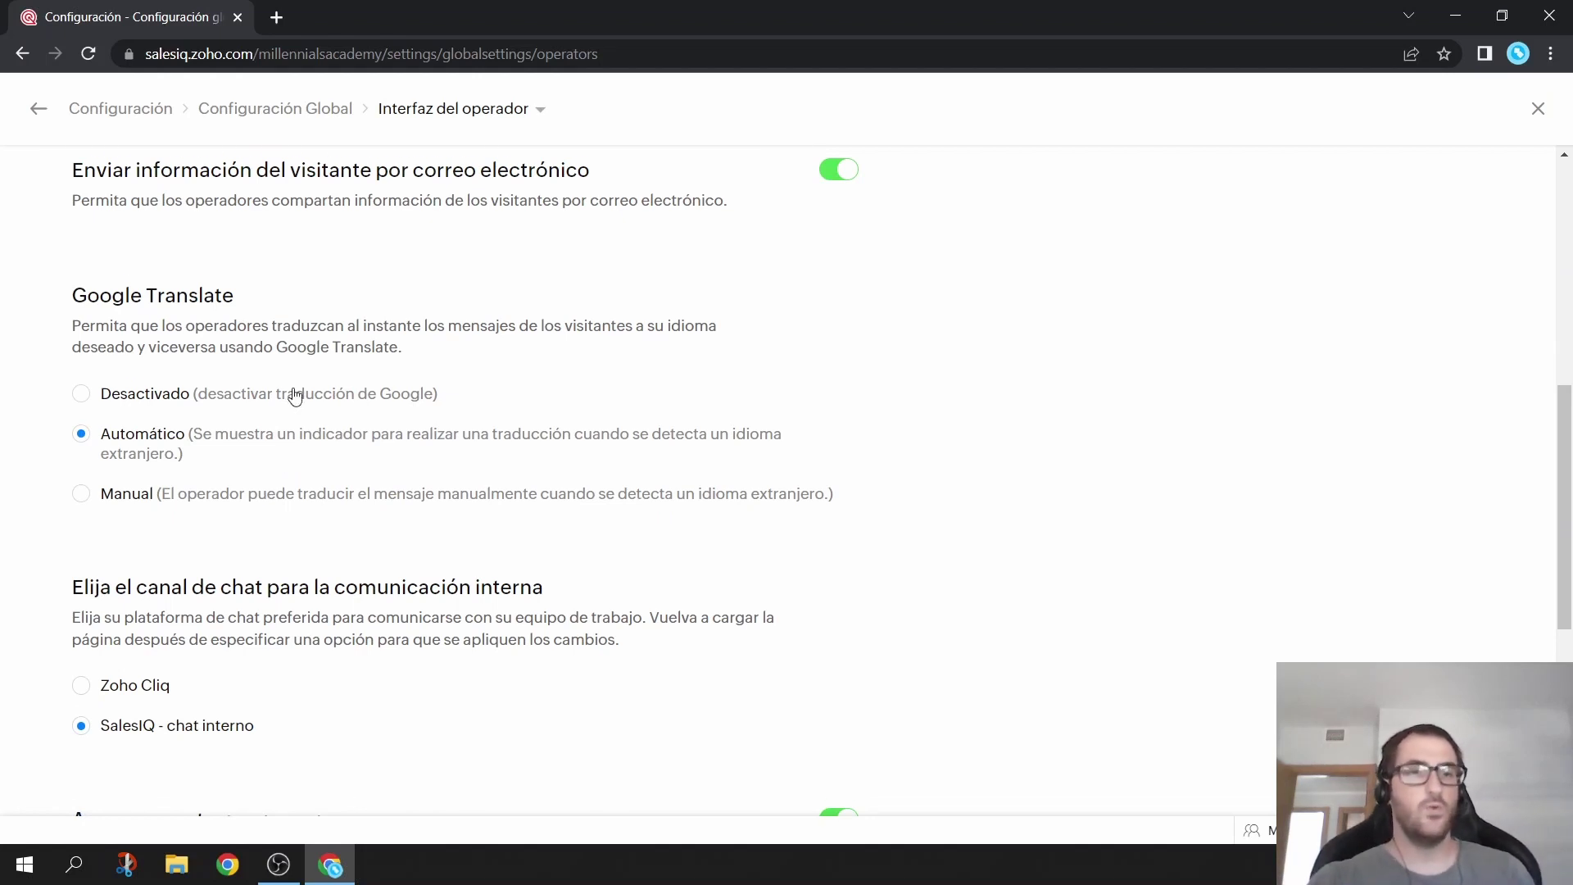
pyautogui.scroll(-2, 297, 397)
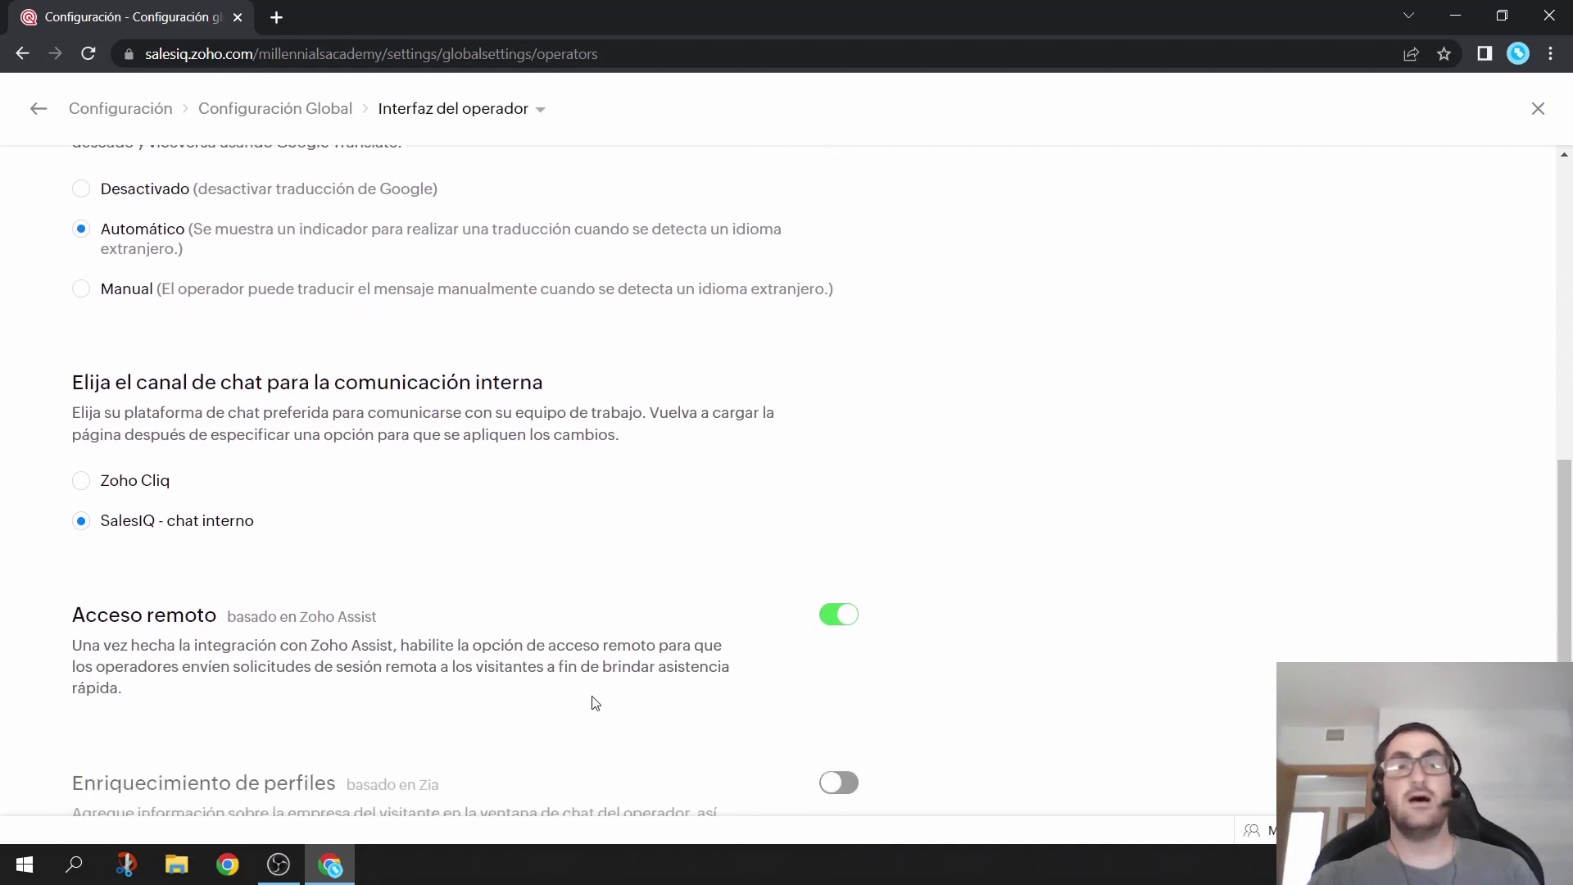